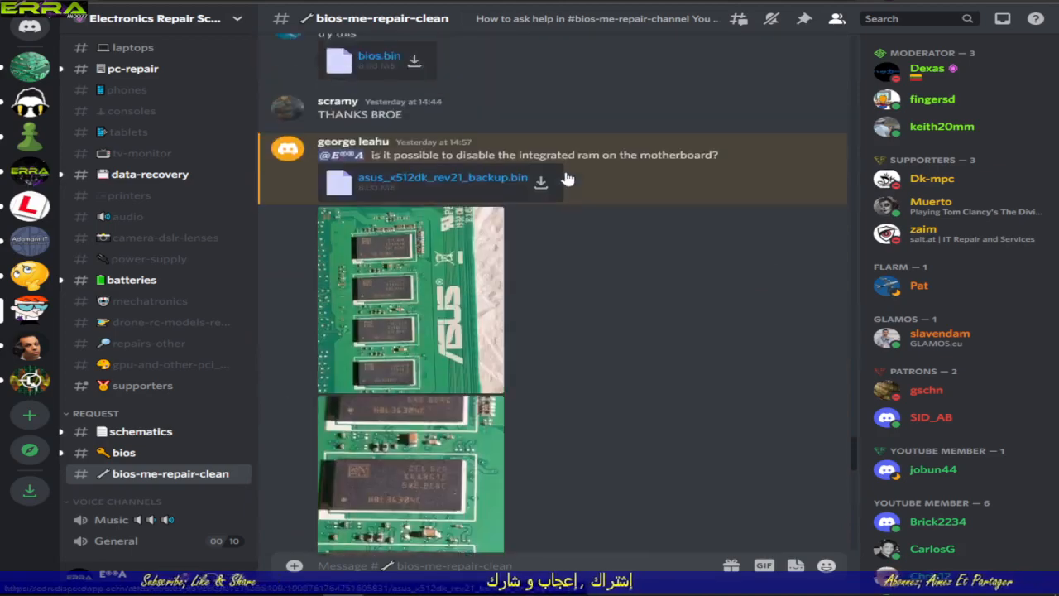
scroll(568, 179, "up", 15)
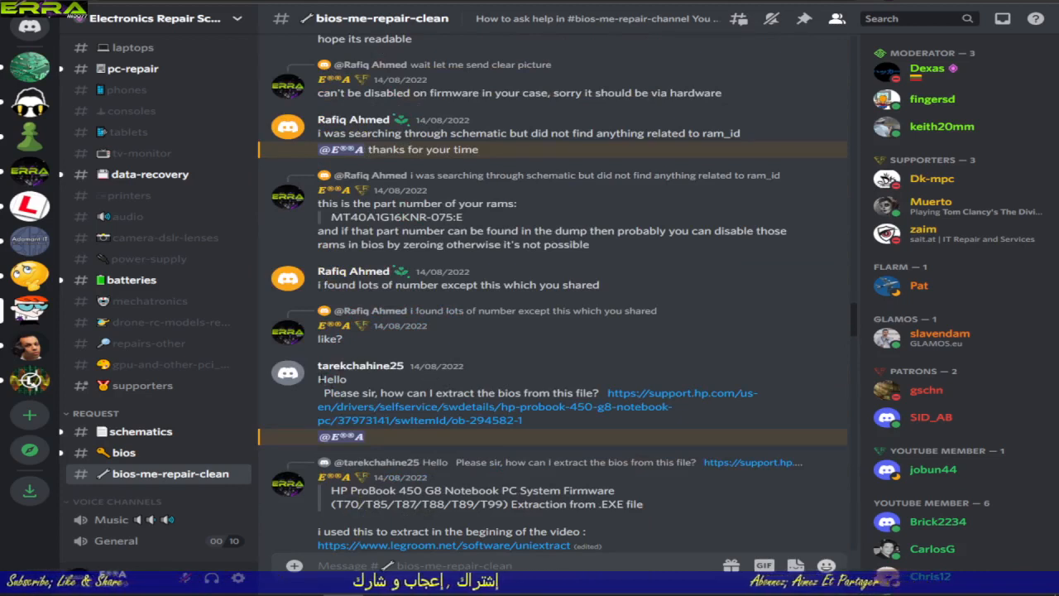
Step: Find and read the bios-me-repair-clean request about extracting the BIOS from an HP ProBook 450 G8 firmware file, plus its reply
left_click_drag(318, 379, 523, 421)
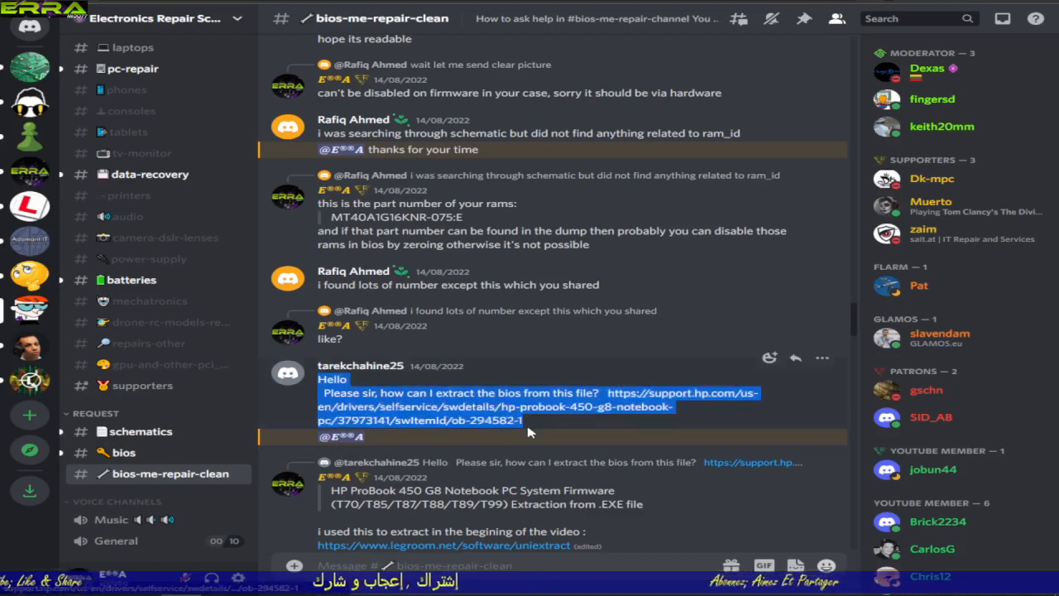
left_click(650, 337)
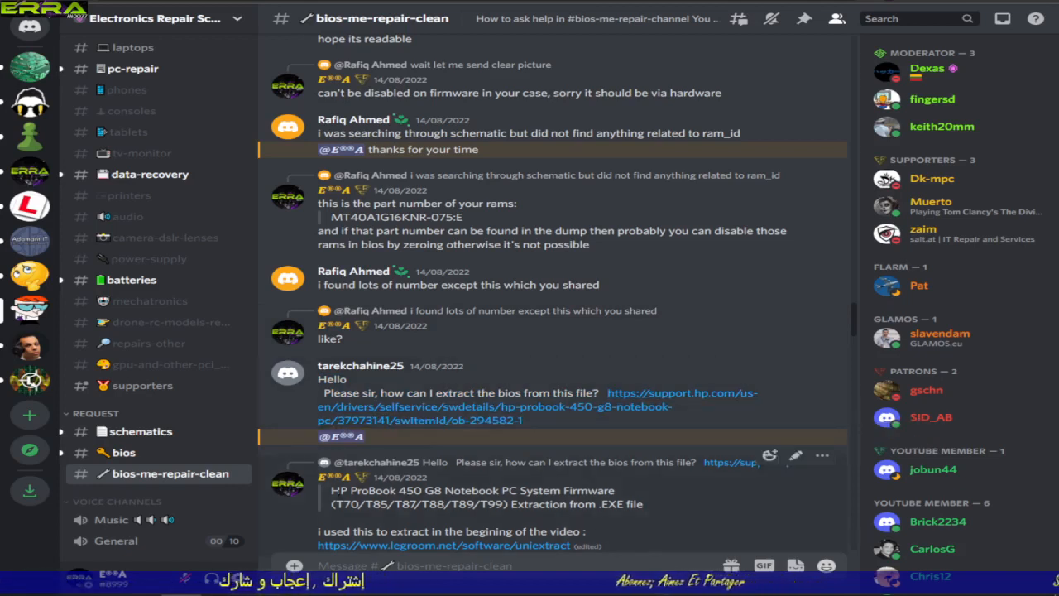
left_click_drag(331, 490, 539, 491)
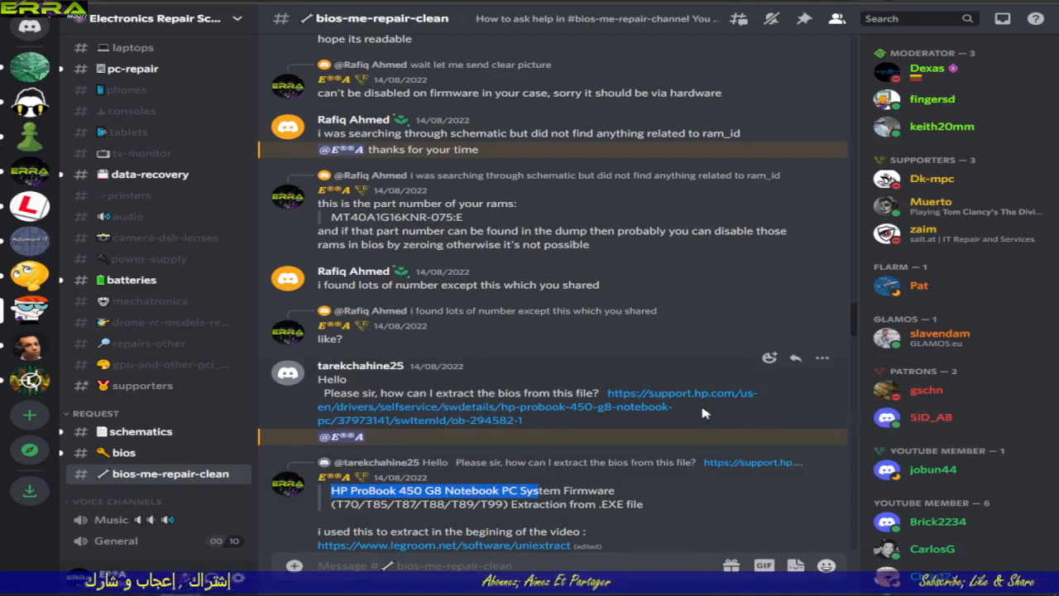
Step: Open the HP support link from the request and examine the firmware family codes T70/T85/T87/T88/T89/T99
middle_click(469, 415)
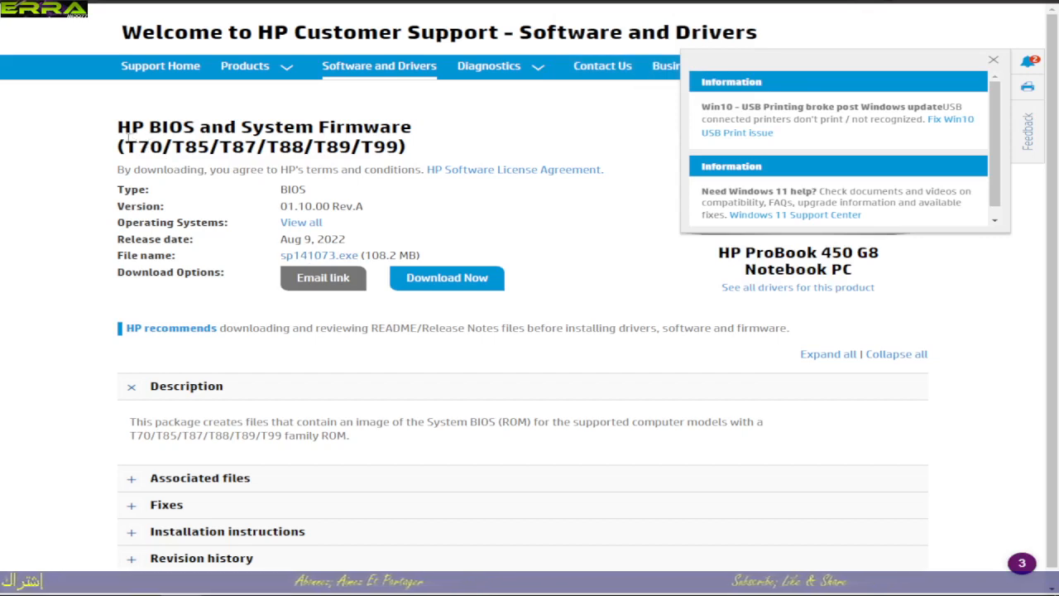
left_click_drag(150, 149, 278, 149)
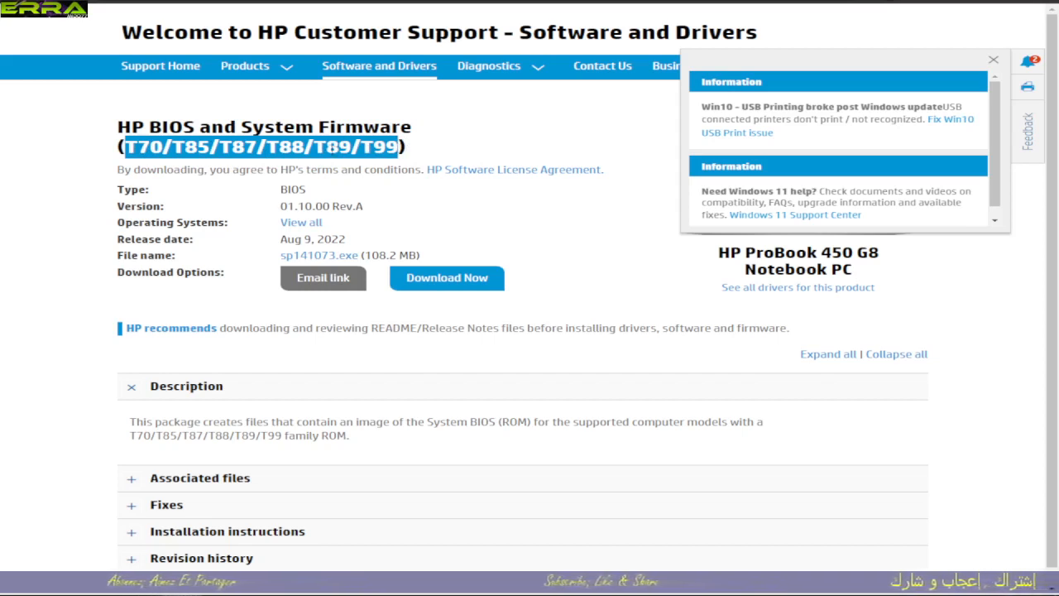
left_click(344, 191)
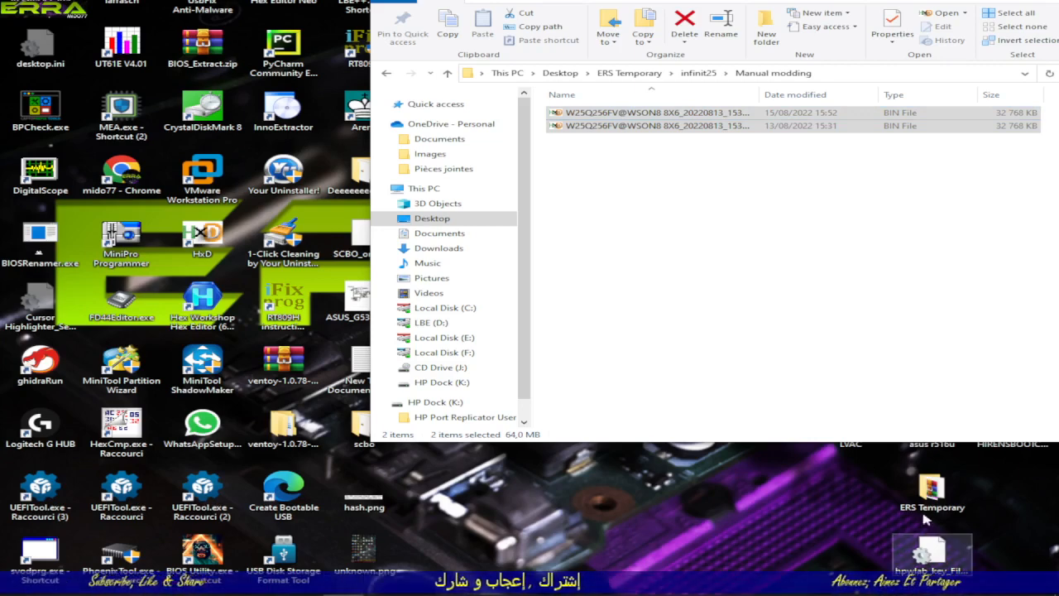
Step: Open the requester's folder inside the ERS Temporary folder on the desktop
left_click_drag(894, 2, 639, 0)
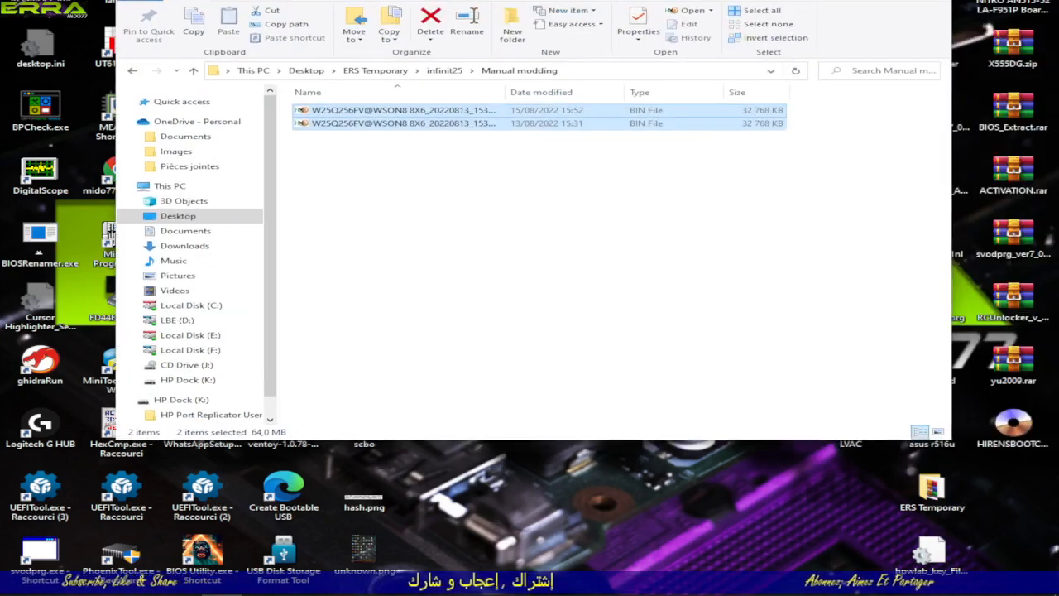
left_click(933, 494)
double_click(933, 494)
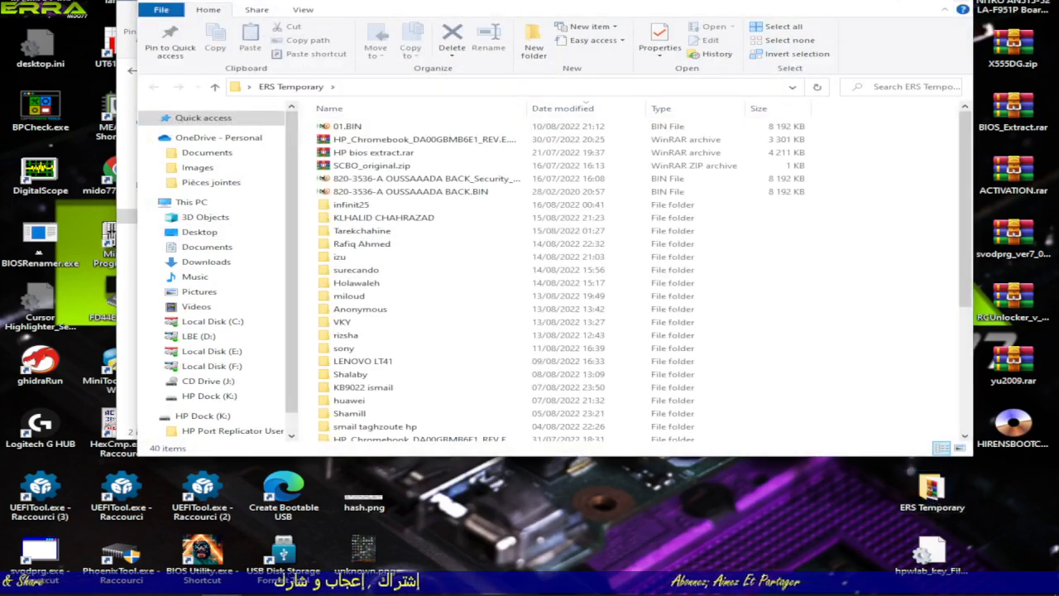
double_click(364, 232)
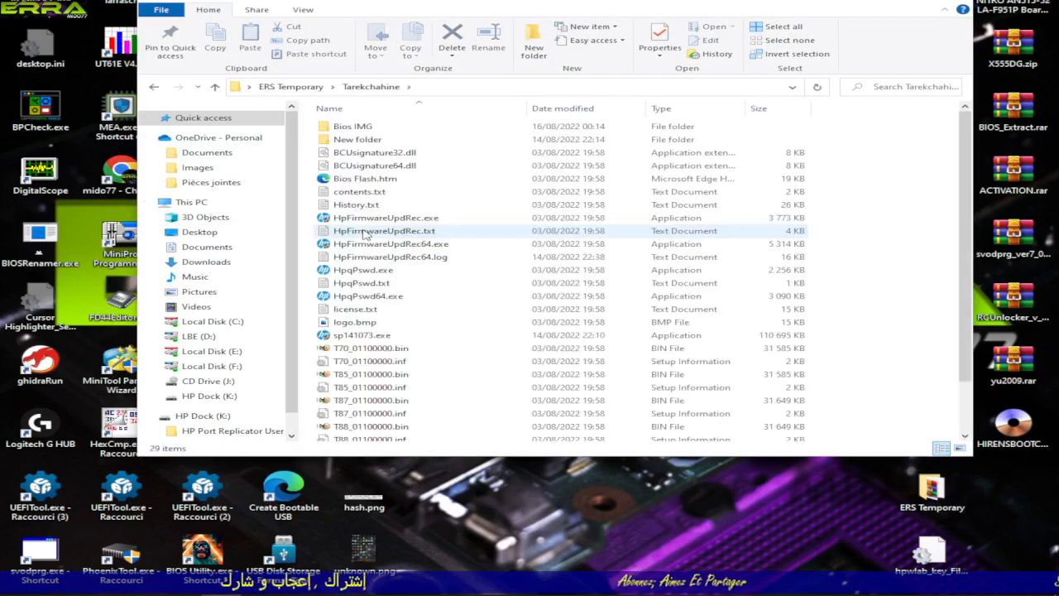
Step: Examine the extracted T70, T85, T87, T88, T89 and T99 firmware files in the requester's folder
scroll(393, 300, "down", 2)
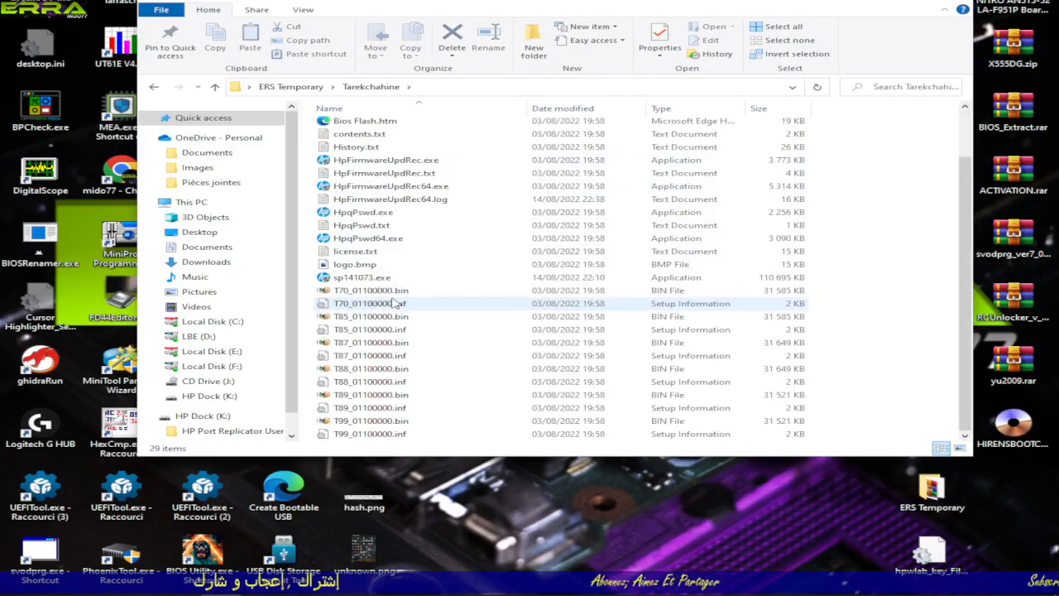
left_click(366, 317)
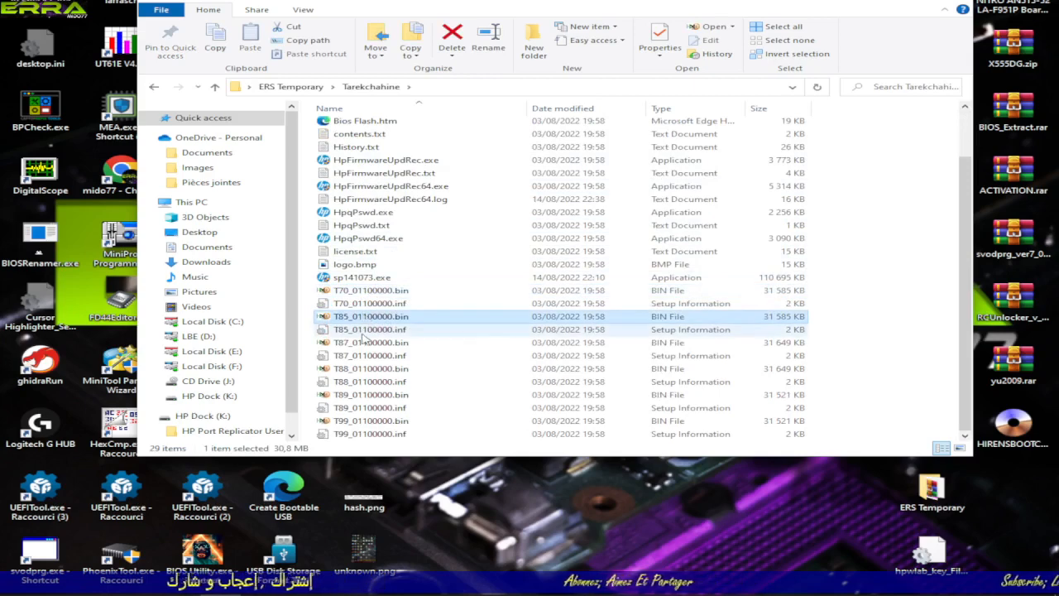
left_click(364, 342)
left_click(362, 368)
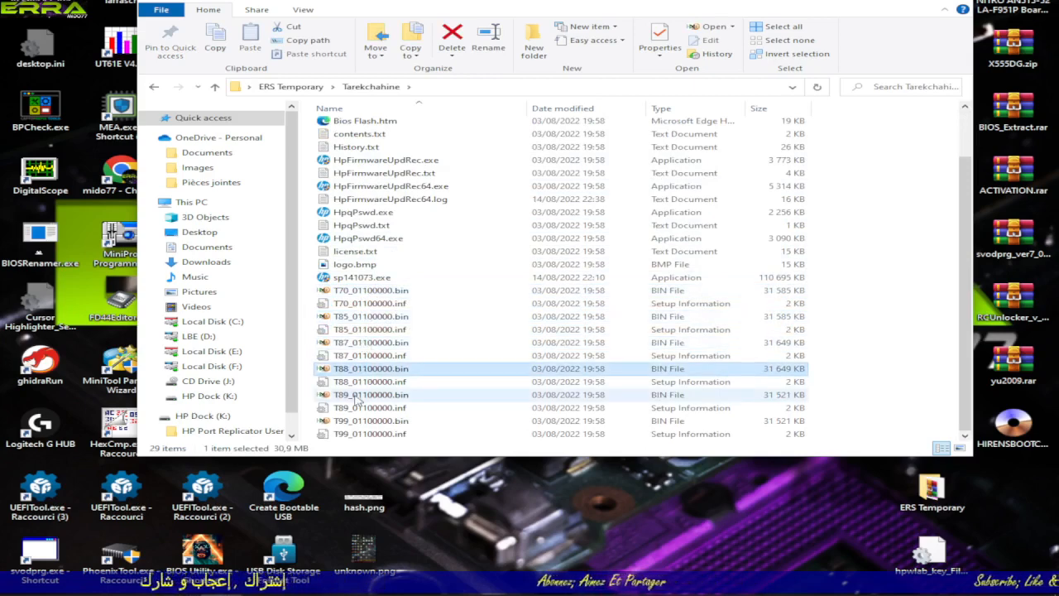
left_click(360, 396)
left_click(364, 420)
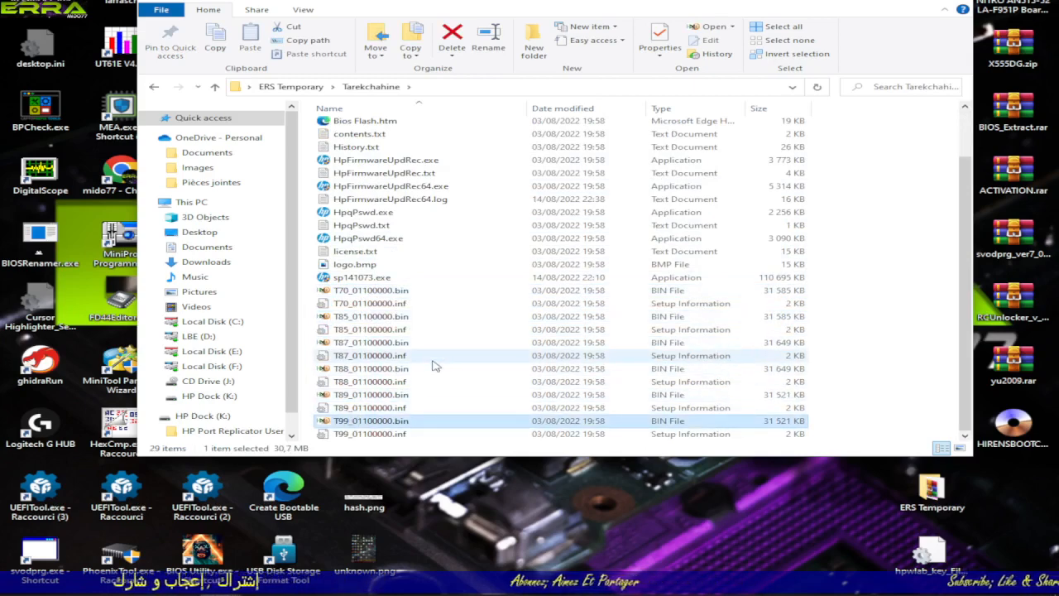
scroll(436, 367, "up", 2)
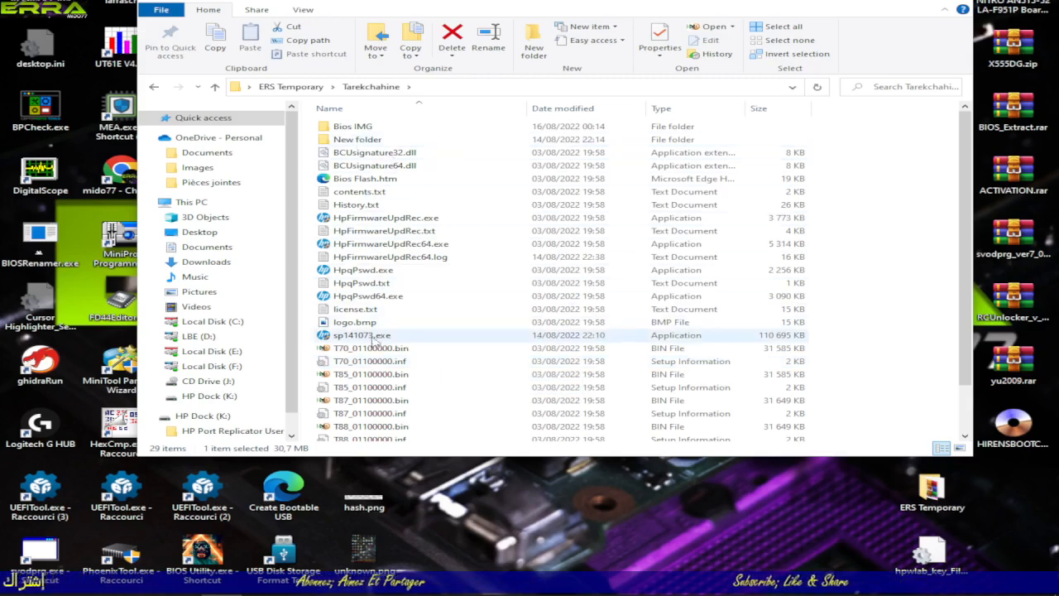
scroll(358, 327, "down", 2)
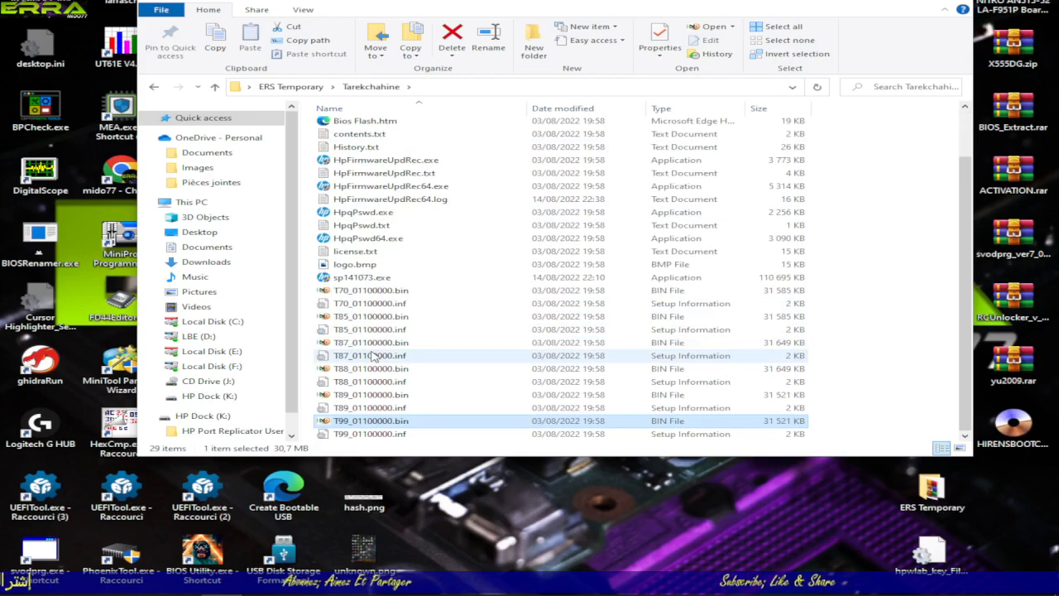
left_click(360, 292)
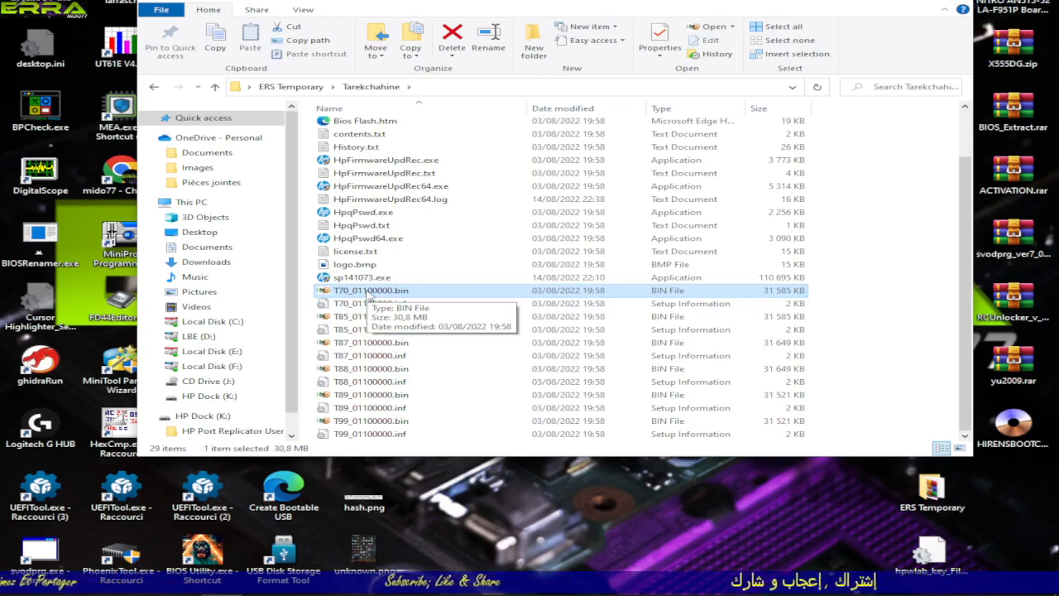
left_click(357, 330)
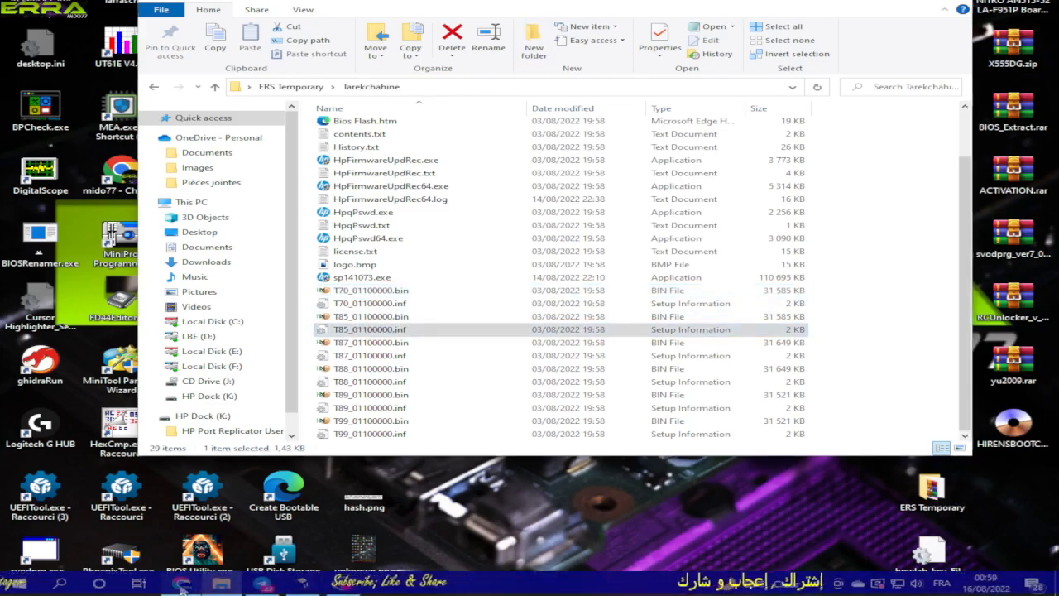
Step: Switch back to the Discord channel in the browser and locate the old T70 BIOS dump the requester attached
left_click(181, 583)
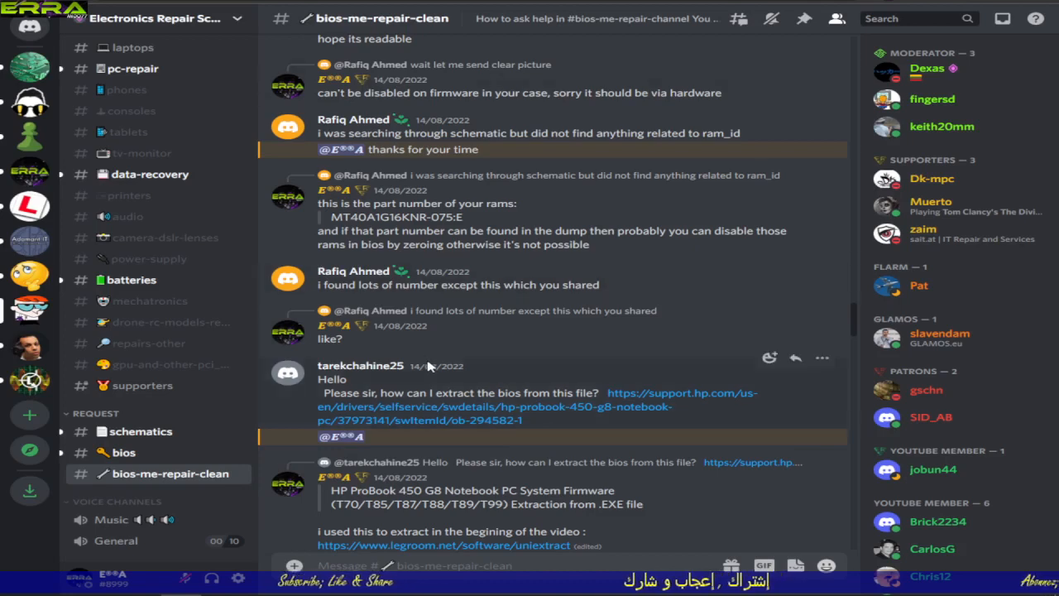
scroll(464, 348, "down", 4)
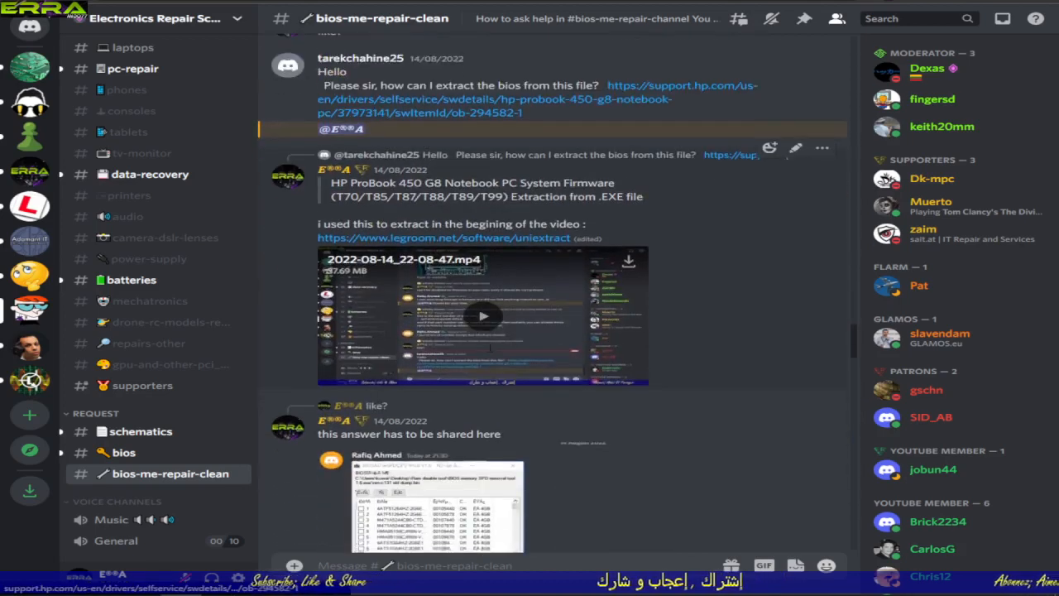
scroll(490, 352, "down", 4)
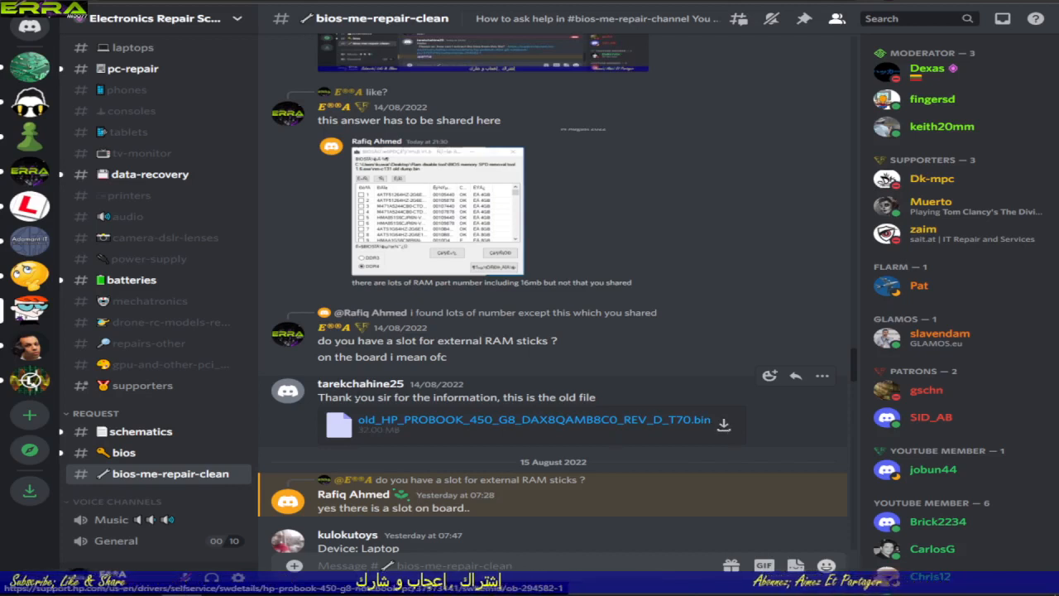
scroll(469, 433, "down", 2)
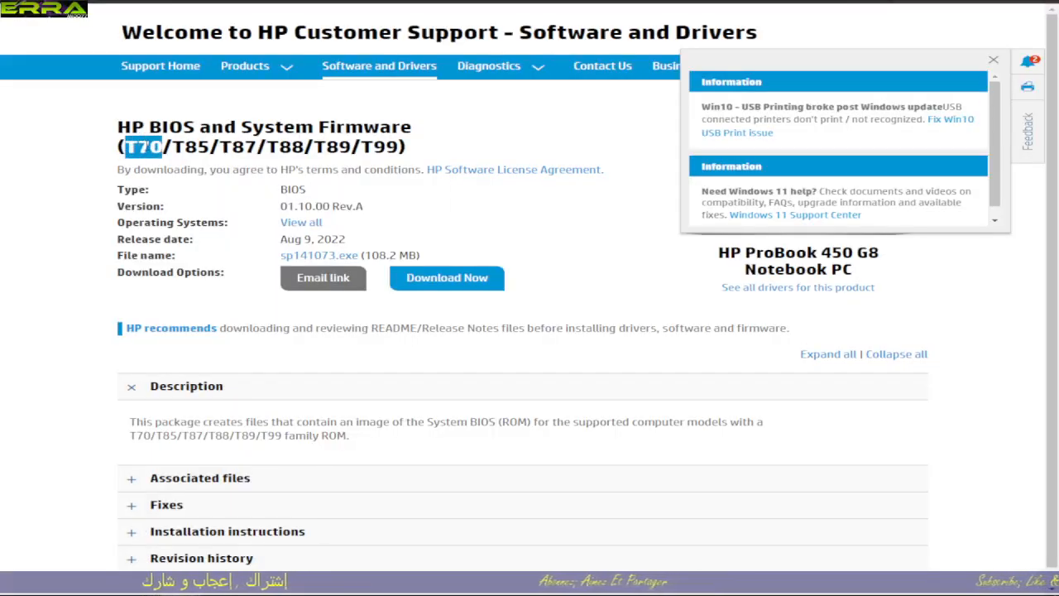
Step: Copy the code T70 from the HP firmware title and select the matching T70_01100000.bin in File Explorer
right_click(145, 148)
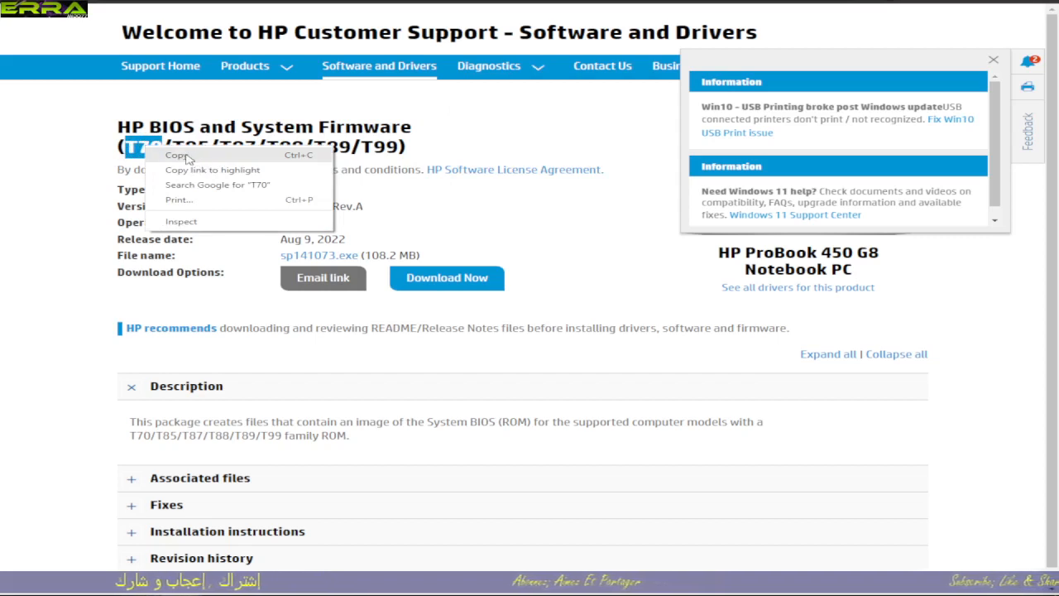
left_click(175, 156)
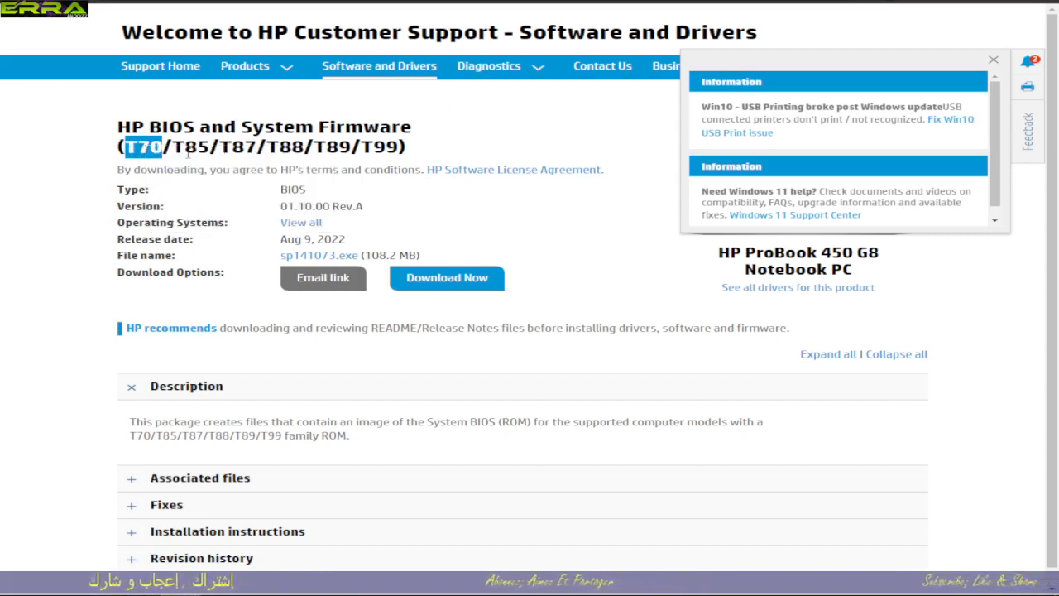
mouse_move(341, 585)
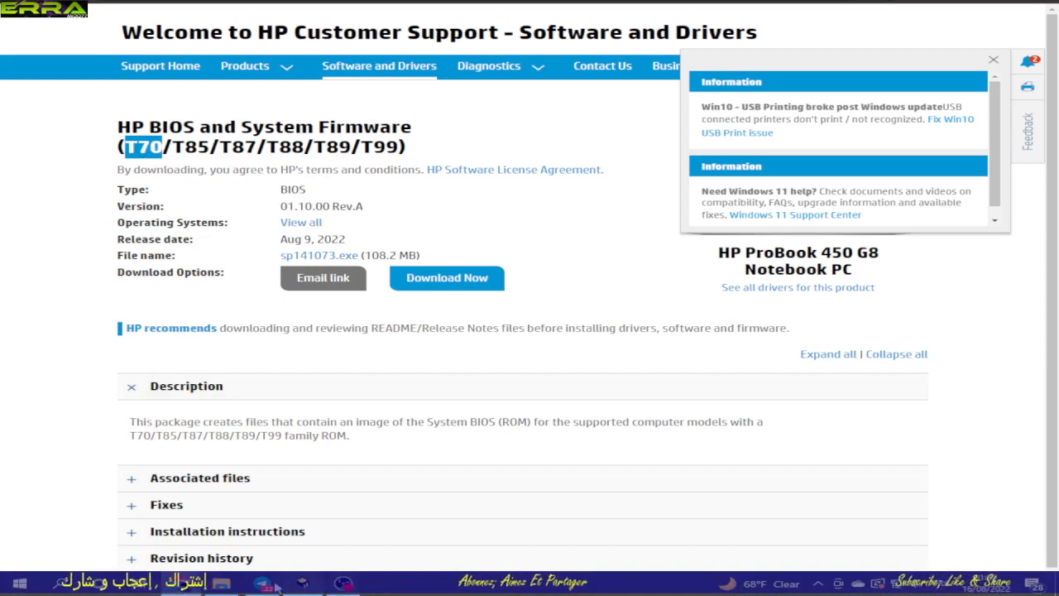
left_click(217, 584)
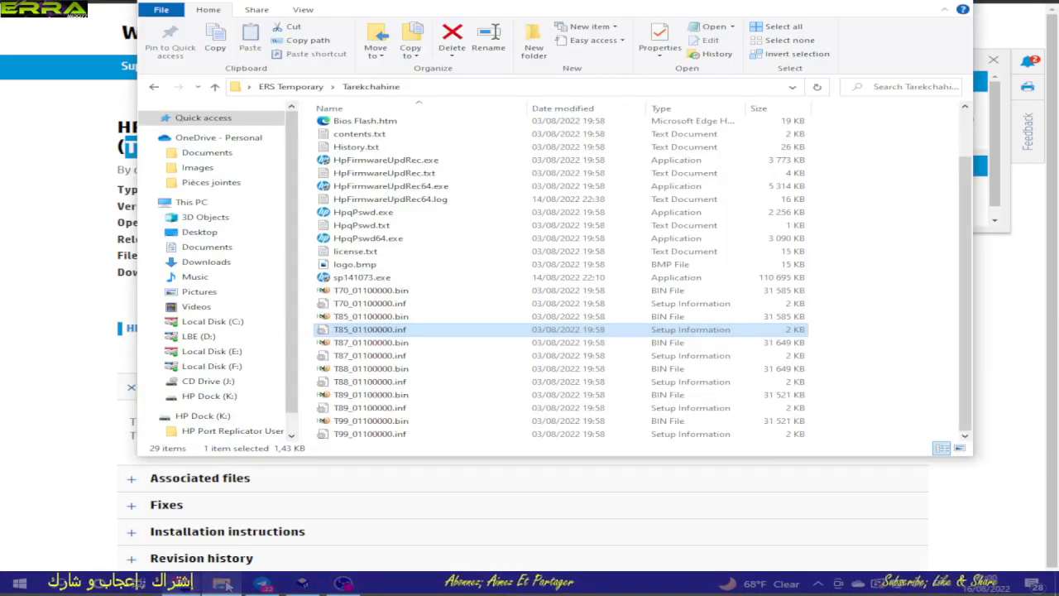
left_click(361, 293)
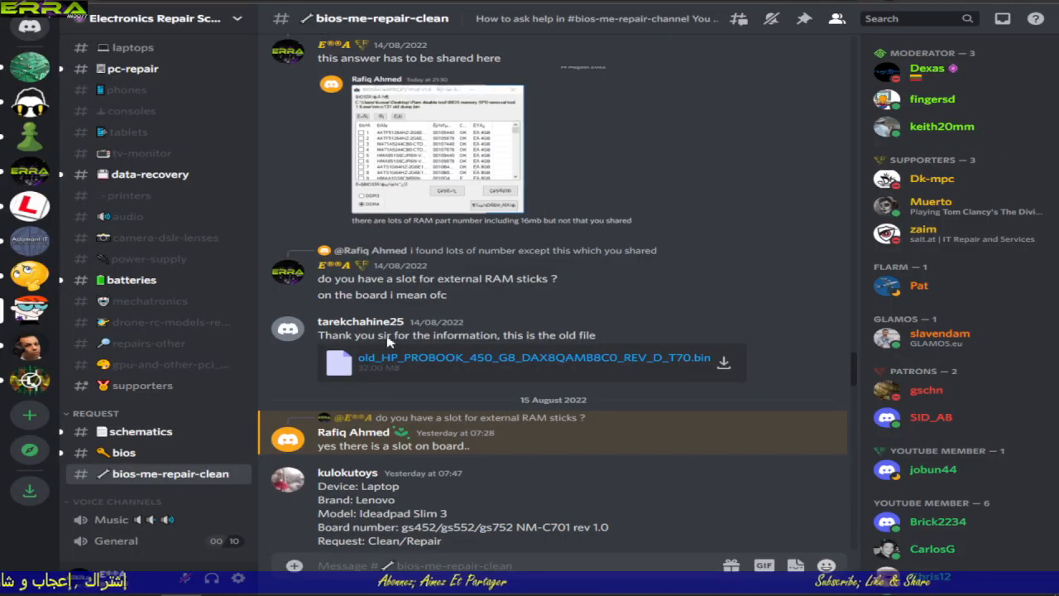
Step: Download old_HP_PROBOOK_450_G8_DAX8QAMB8C0_REV_D_T70.bin from the Discord post into the requester's Bios IMG folder
left_click(723, 363)
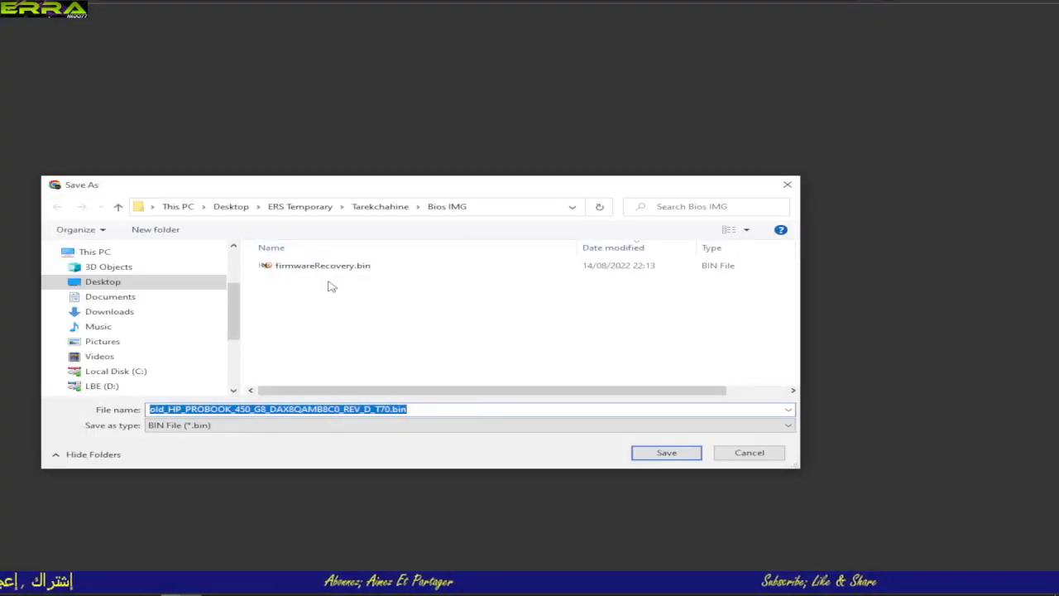
left_click(381, 207)
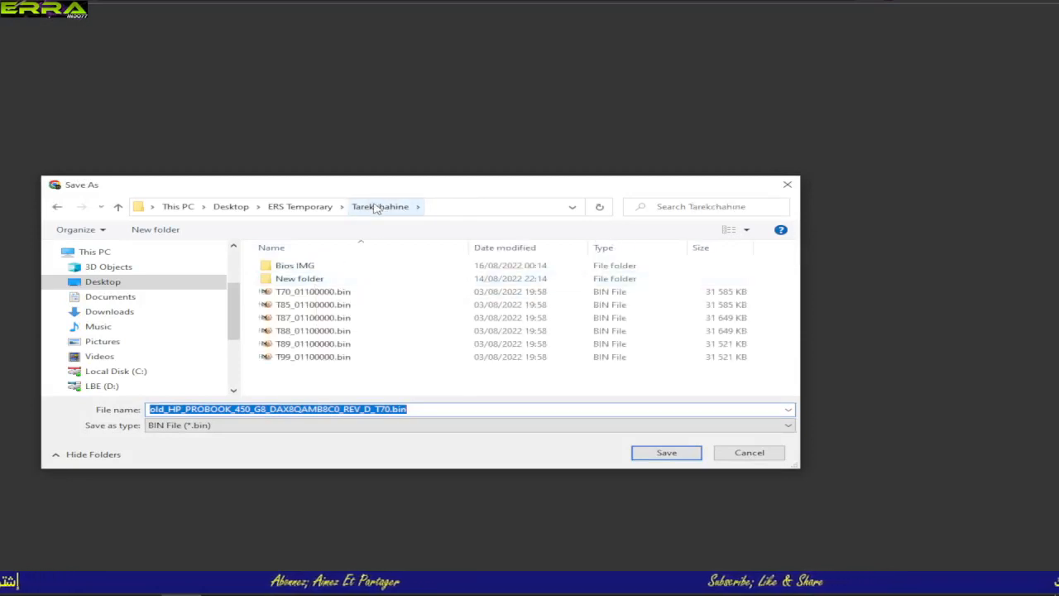
double_click(305, 271)
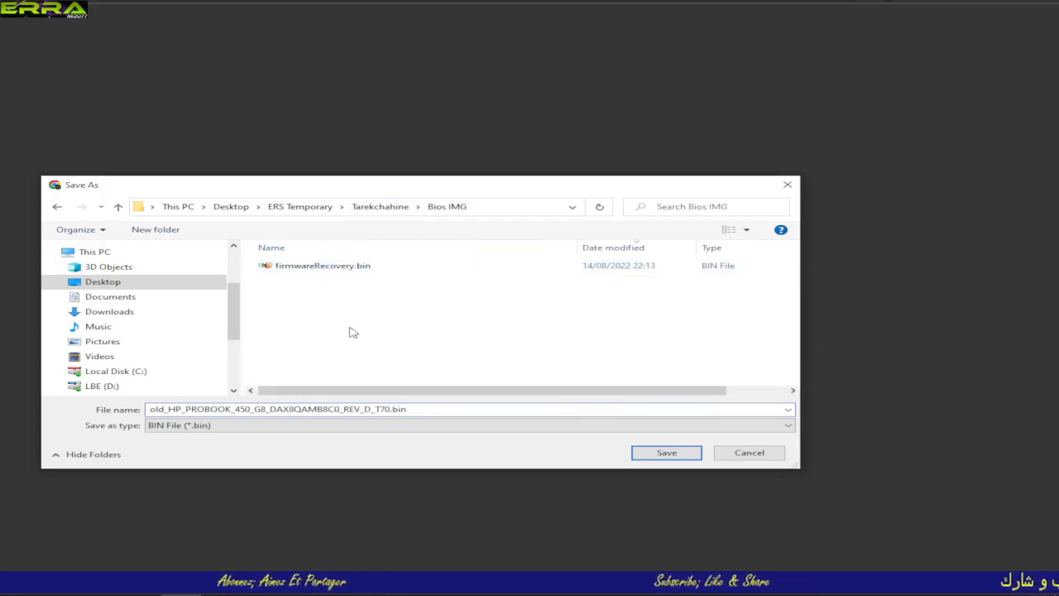
left_click(668, 455)
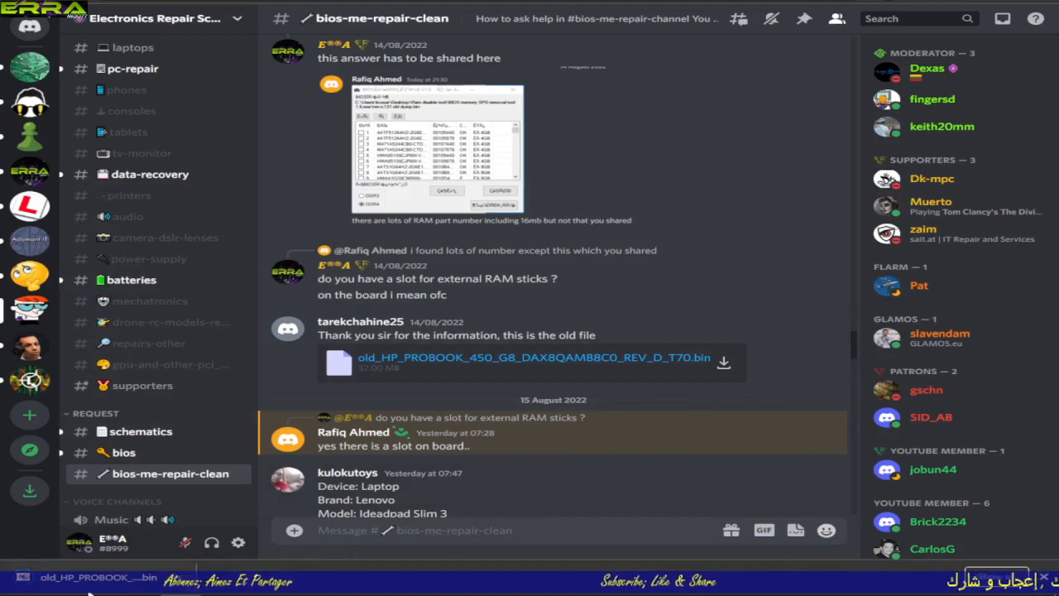
Step: Open the Bios IMG folder in File Explorer and widen the Name column to show more of the dump's file name
mouse_move(91, 594)
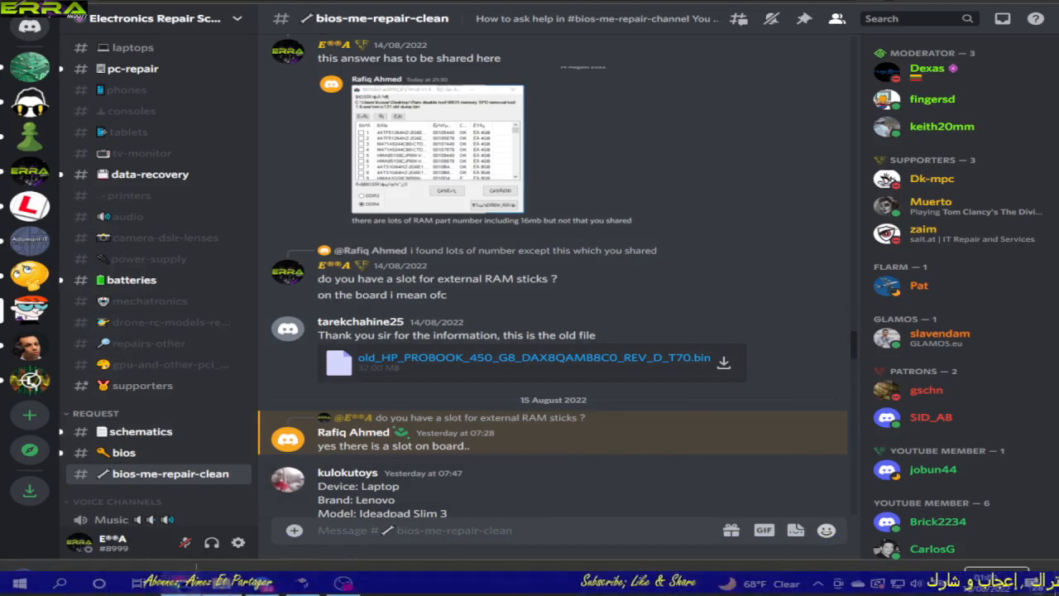
left_click(235, 591)
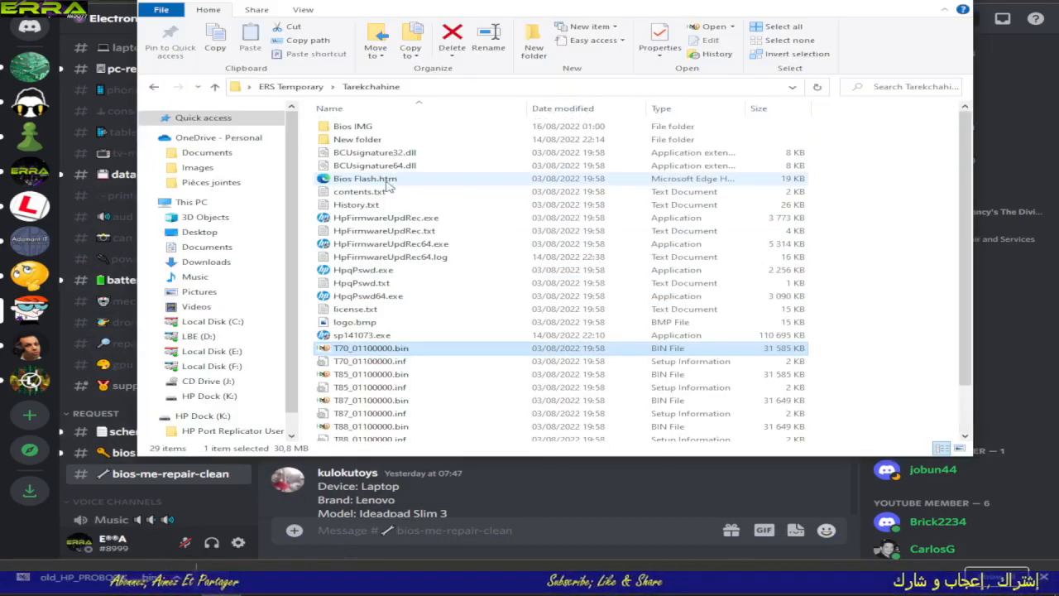
double_click(364, 131)
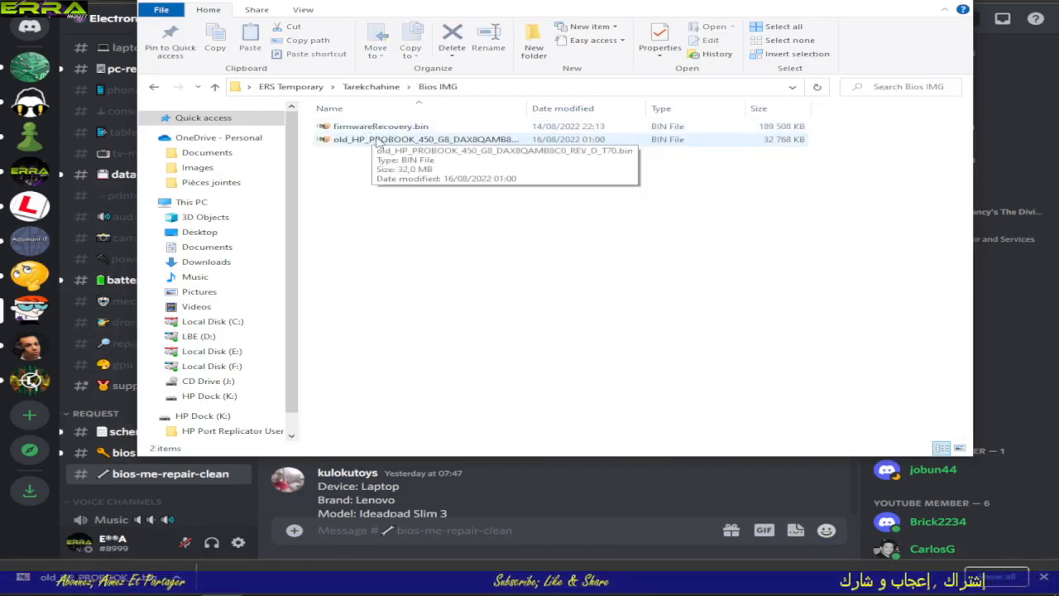
left_click_drag(526, 108, 592, 108)
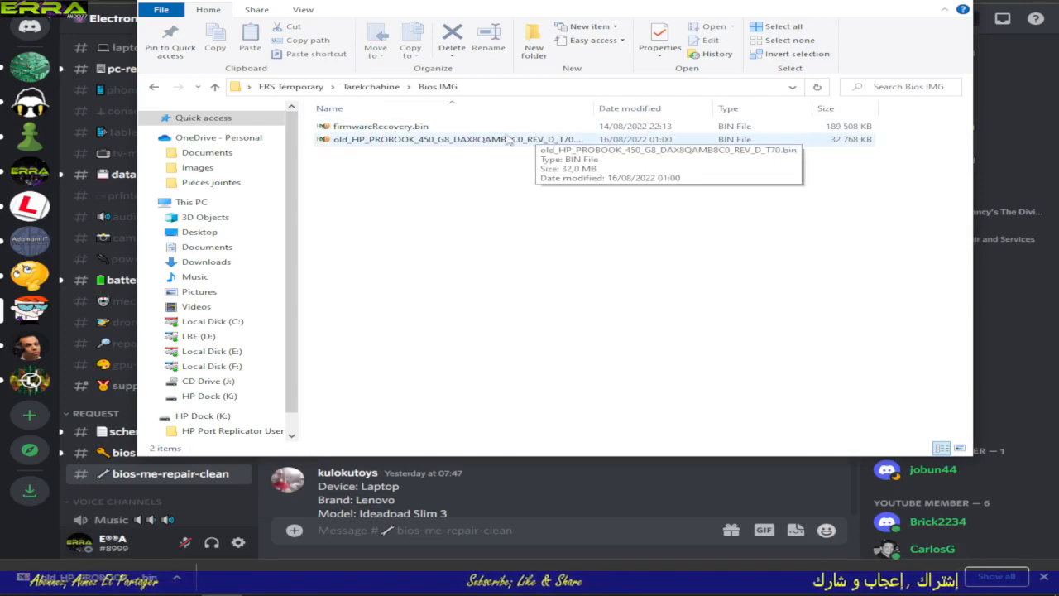
Step: Examine the sizes of firmwareRecovery.bin and of the T85, T87, T88, T89 and T99 BIN files in the requester's folder
left_click(410, 128)
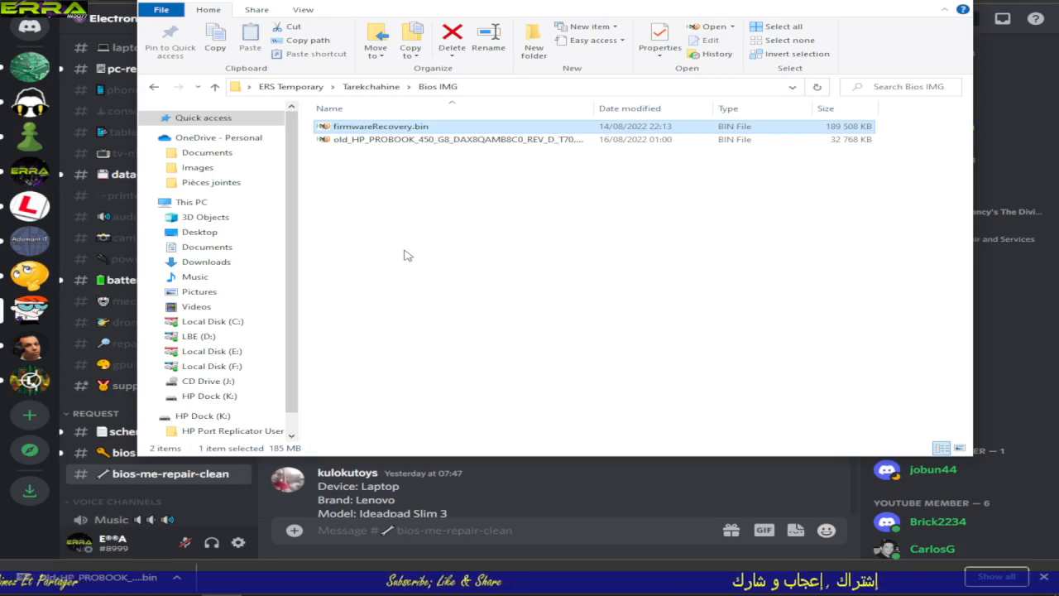
left_click(214, 88)
scroll(372, 373, "down", 2)
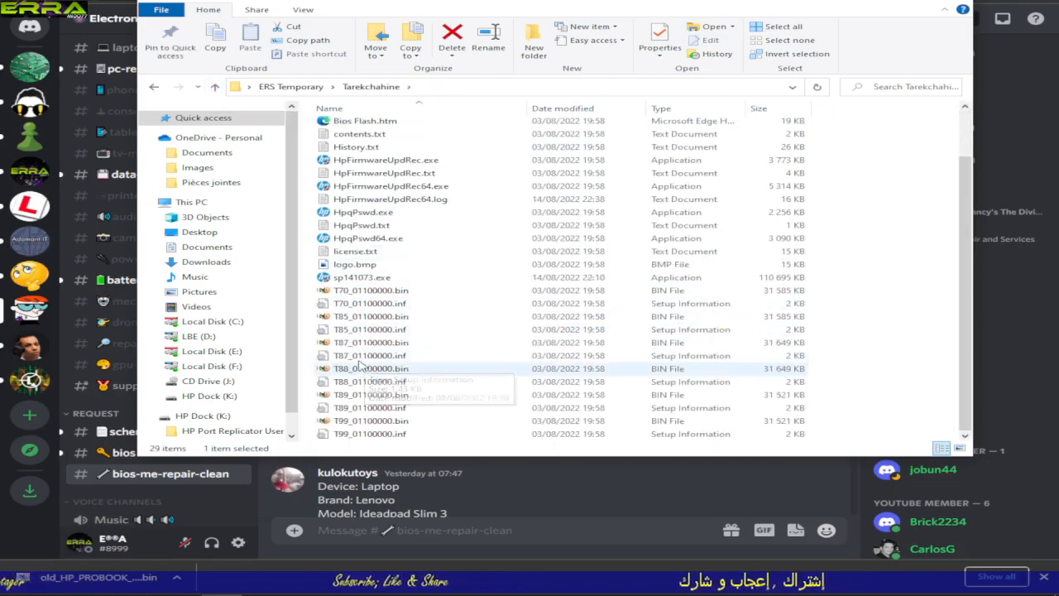
left_click(368, 317)
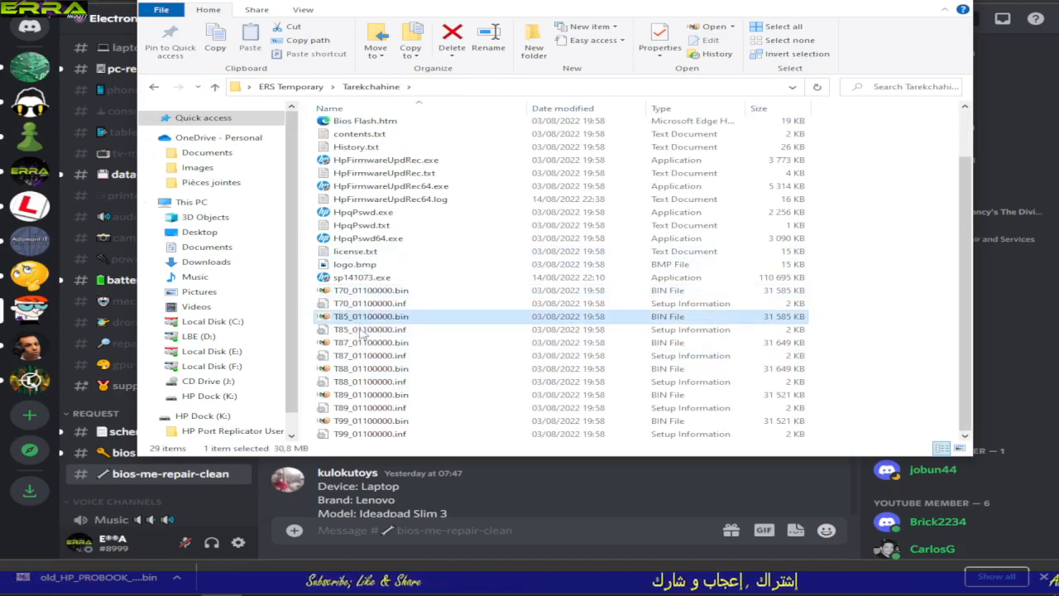
left_click(364, 342)
left_click(364, 368)
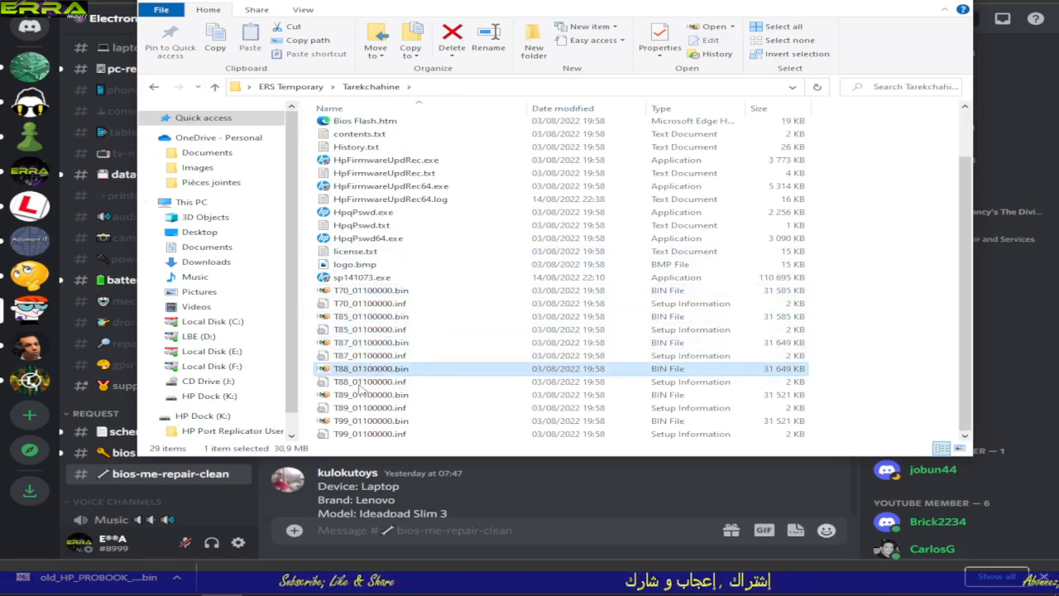
left_click(364, 395)
left_click(364, 421)
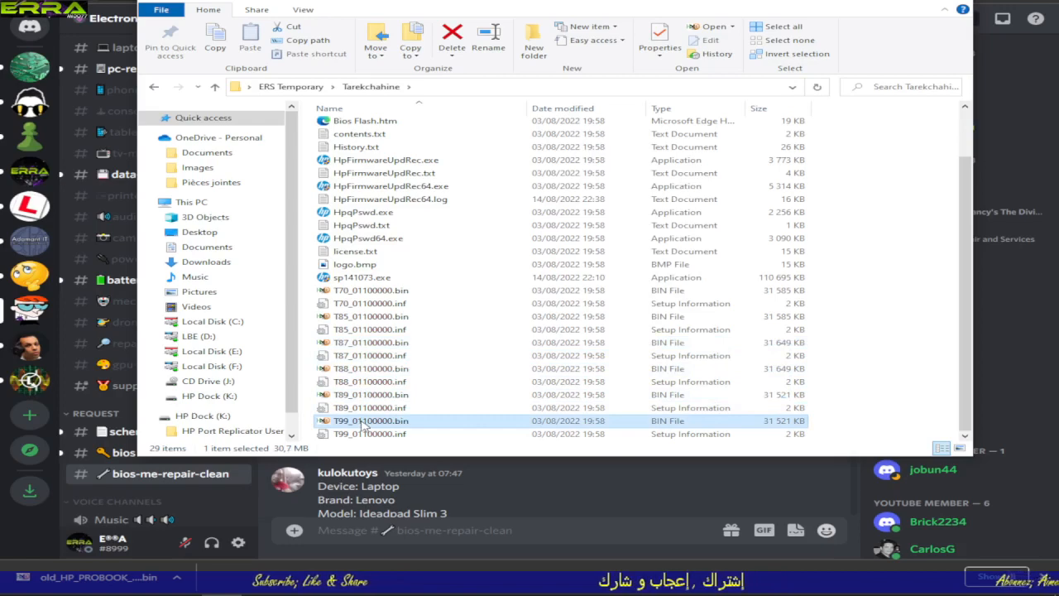
Step: Return to the Bios IMG folder inside the requester's folder and widen the Name column to show the dump's full file name
left_click(214, 86)
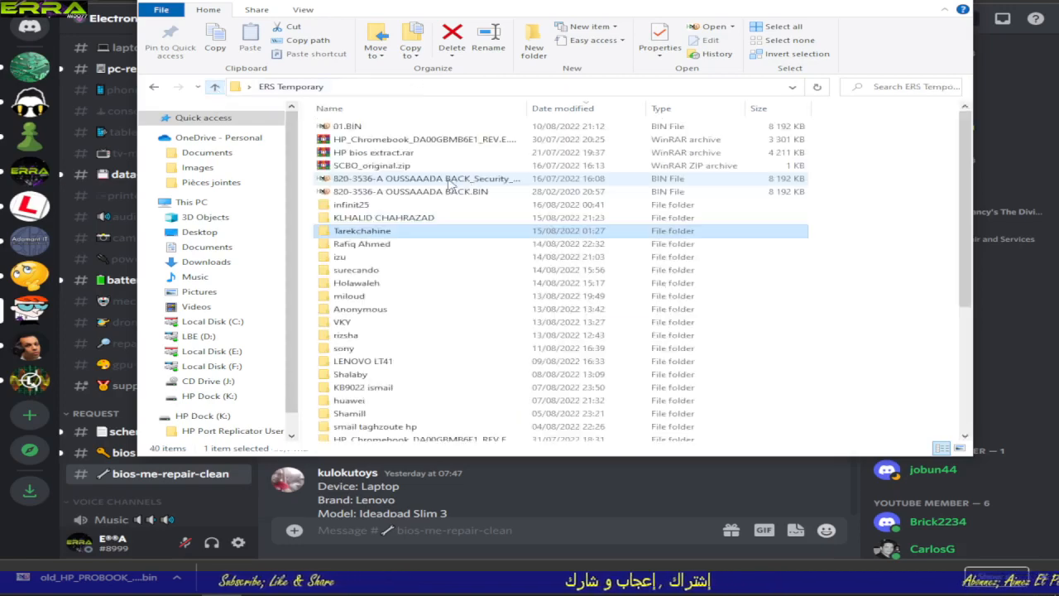
double_click(370, 234)
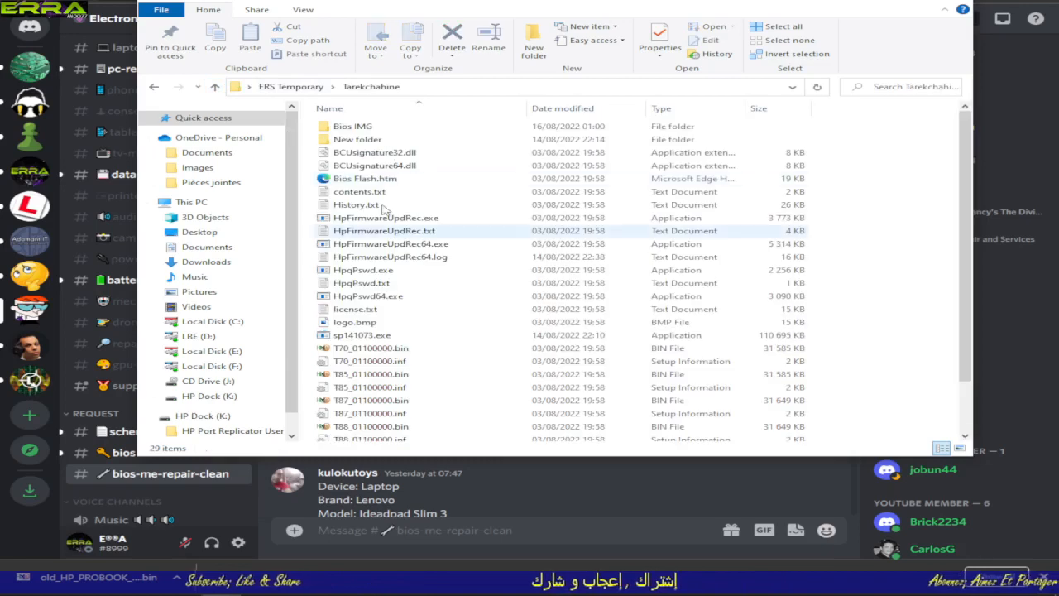
left_click(358, 126)
double_click(358, 125)
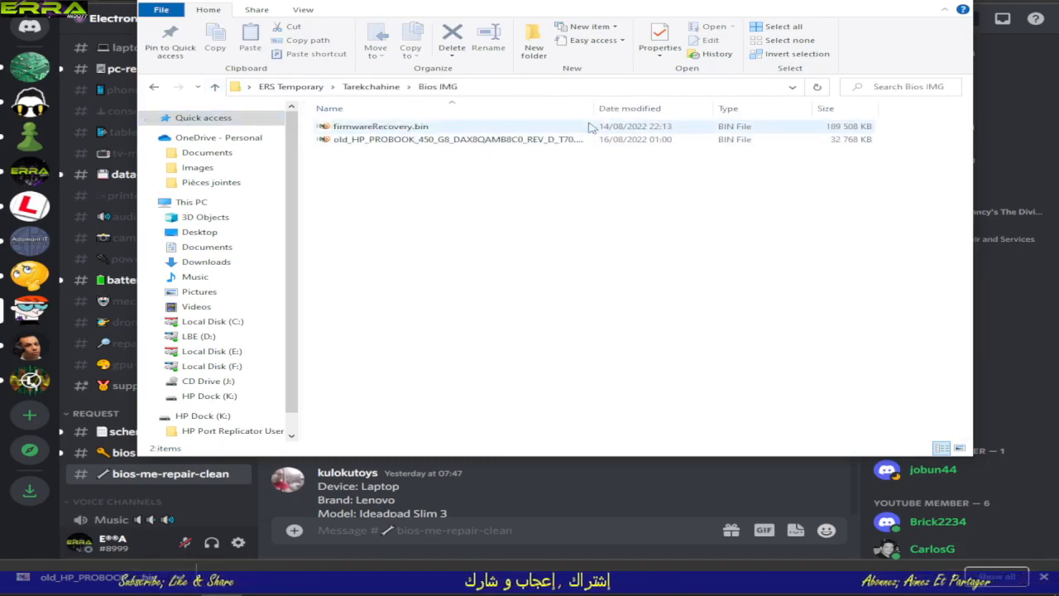
left_click_drag(599, 113, 662, 113)
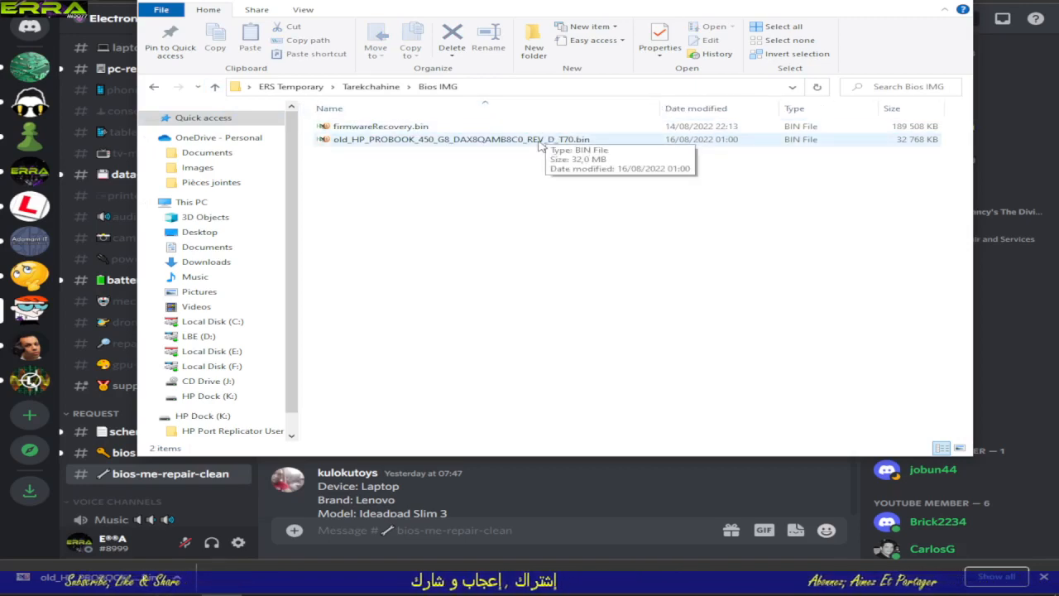
Step: Open the old T70 dump in HxD, search it in all directions for the text T70, and return to File Explorer
double_click(540, 140)
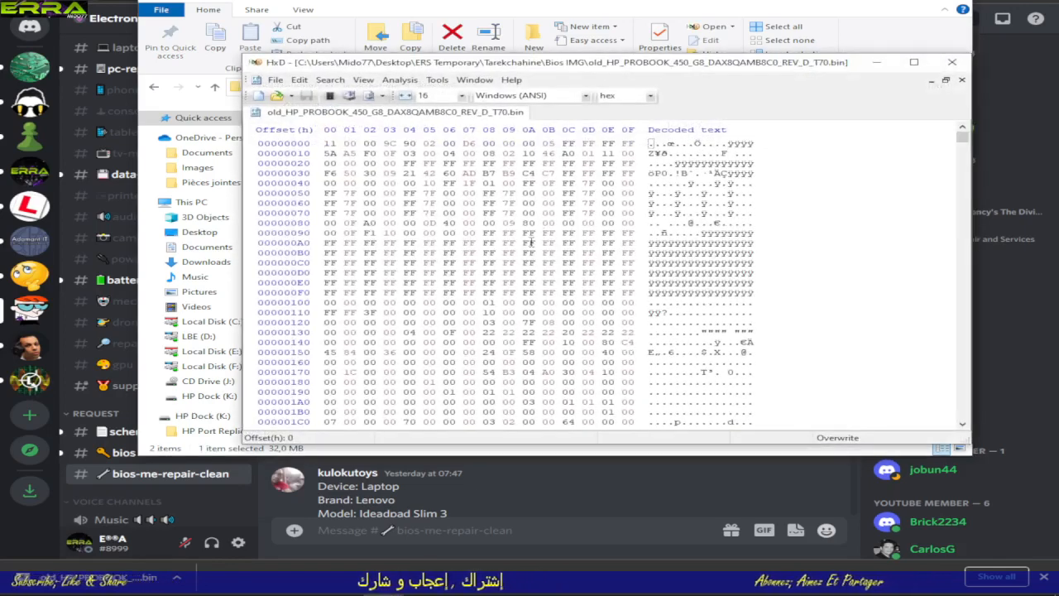
key("ctrl+f")
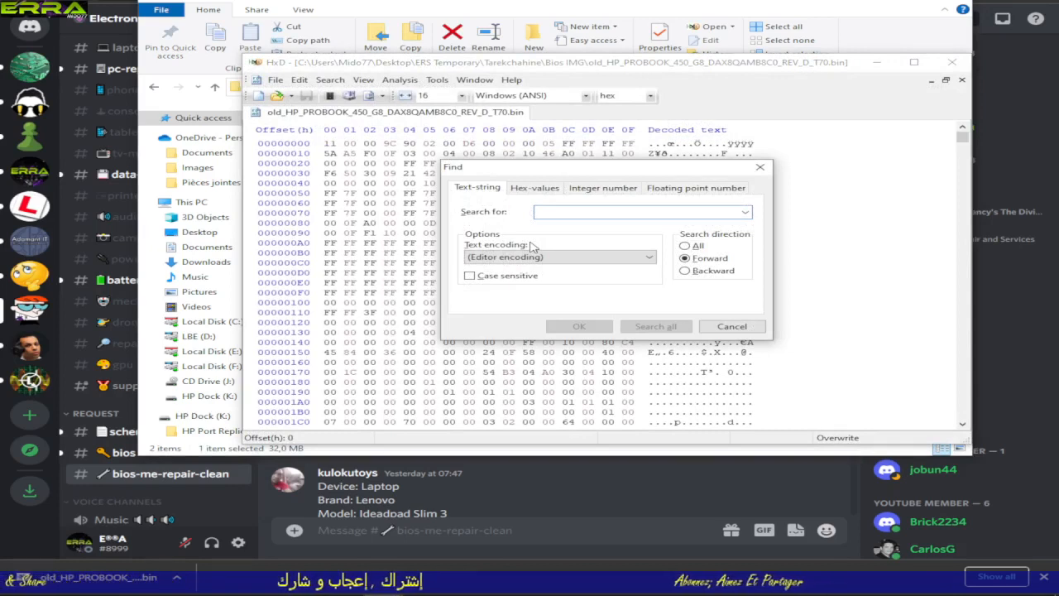
type("T70")
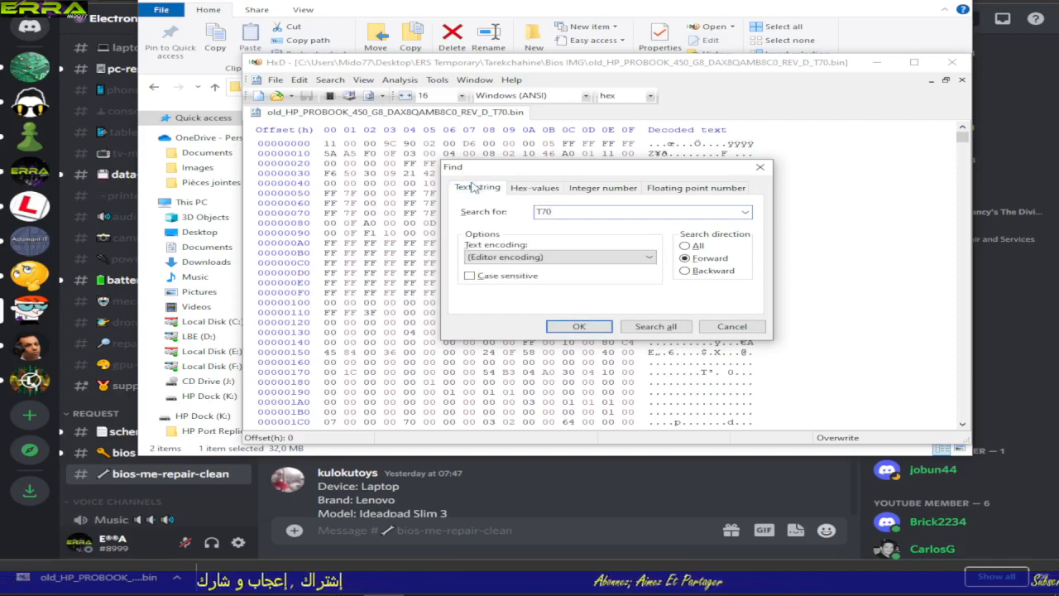
left_click(579, 327)
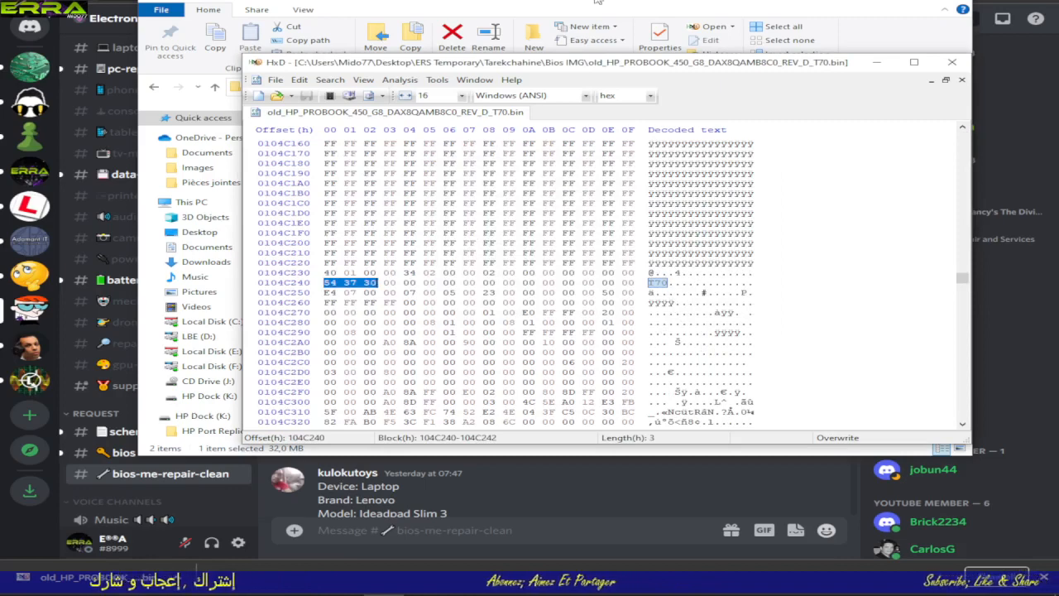
key("alt+F4")
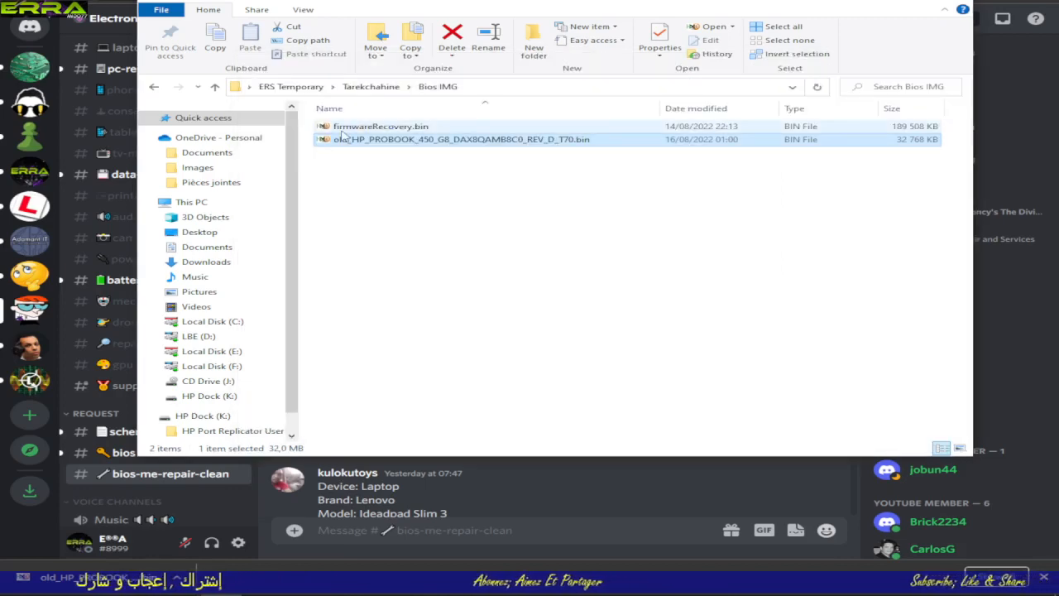
Step: Copy T70_01100000.bin from the requester's folder into its Bios IMG subfolder
left_click(215, 86)
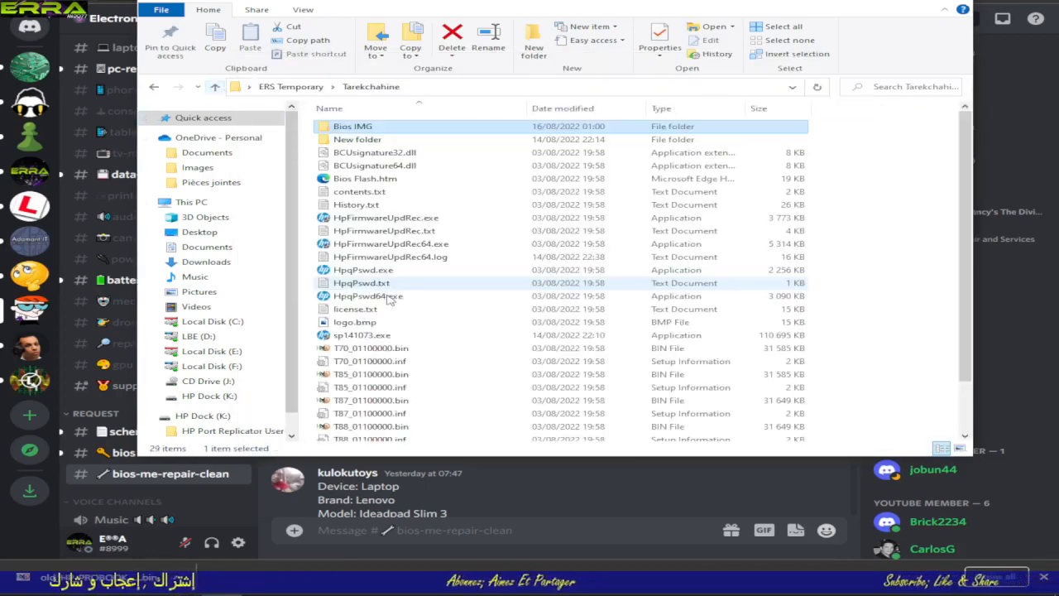
right_click(350, 348)
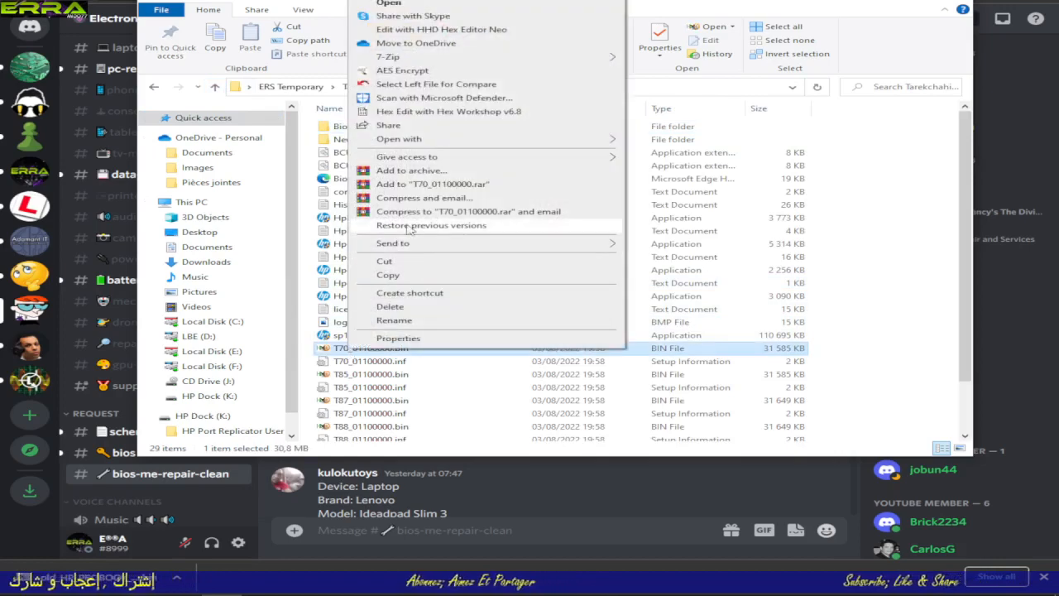
left_click(401, 277)
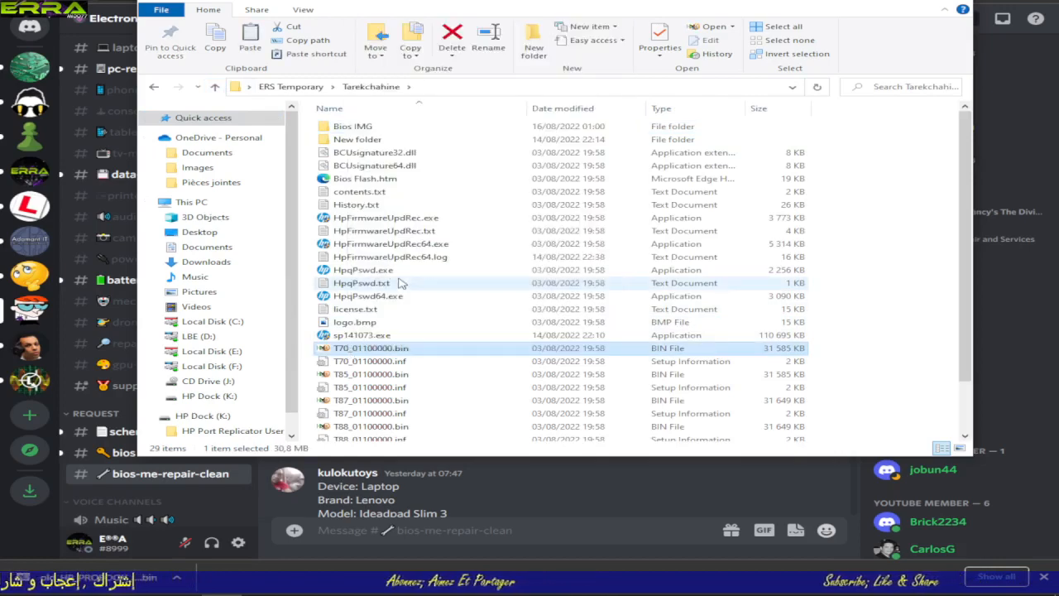
double_click(344, 126)
right_click(414, 220)
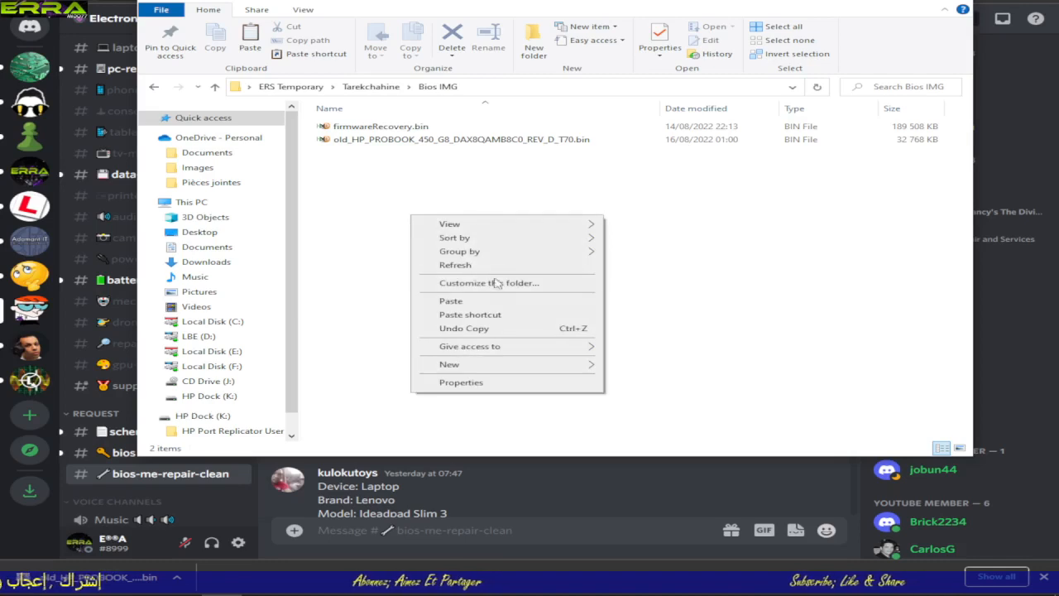
left_click(457, 302)
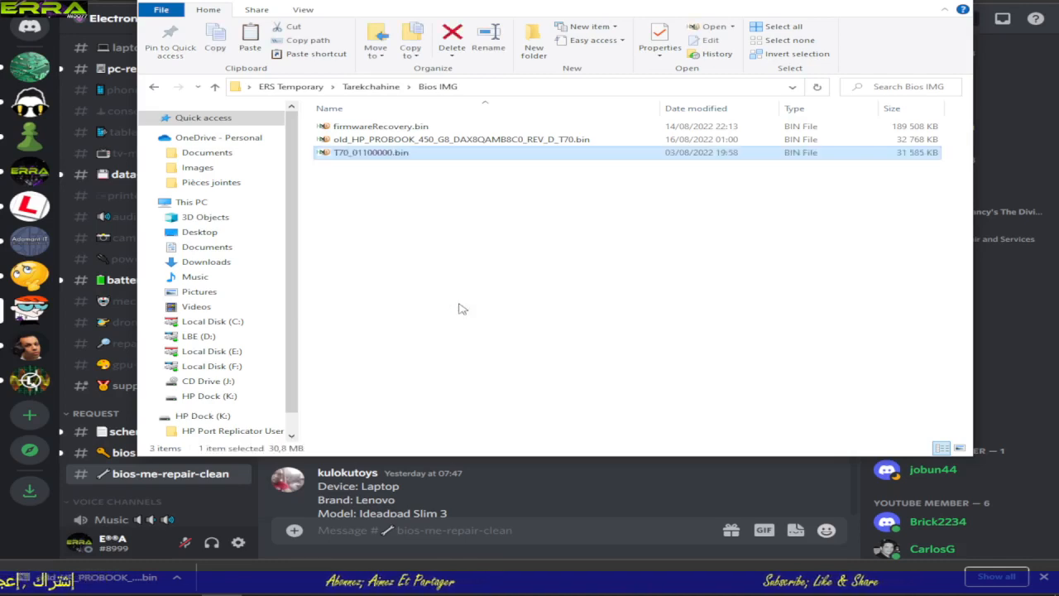
Step: Open T70_01100000.bin from Bios IMG in HxD and go to hex offset 1000000 from the beginning
left_click(908, 141)
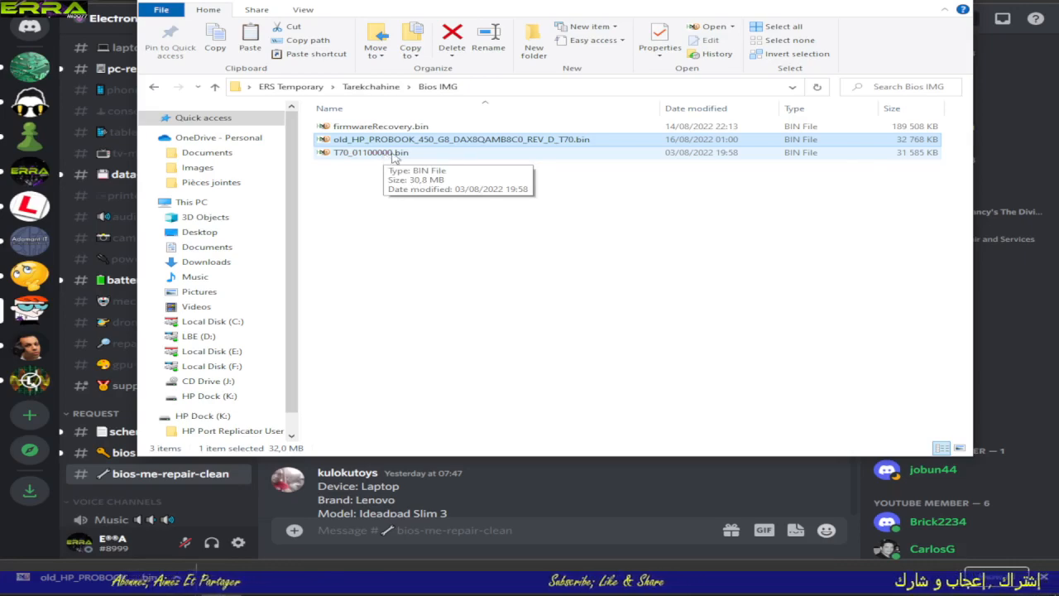
double_click(392, 156)
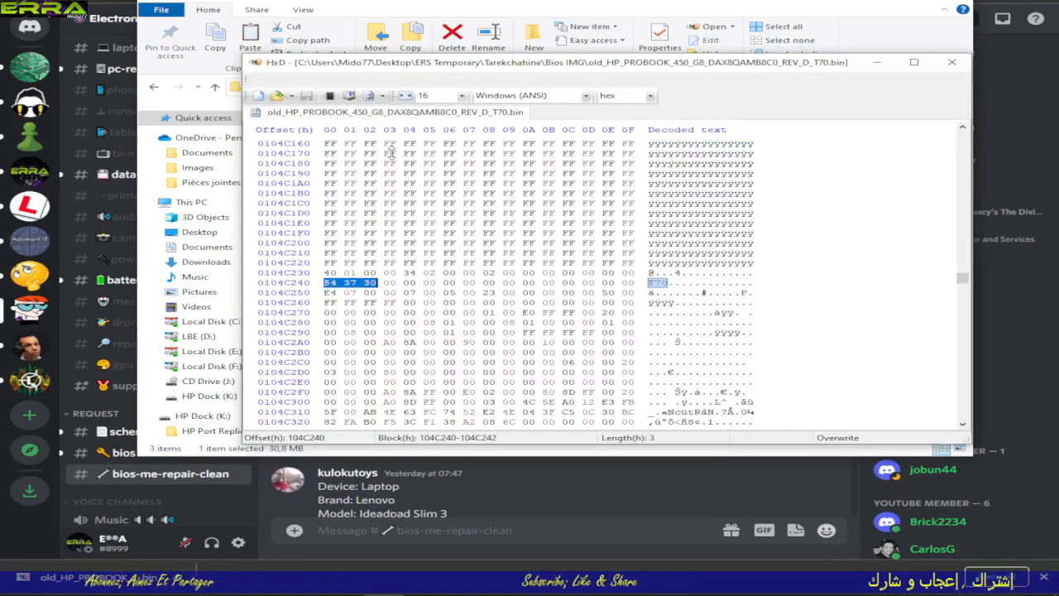
left_click(330, 80)
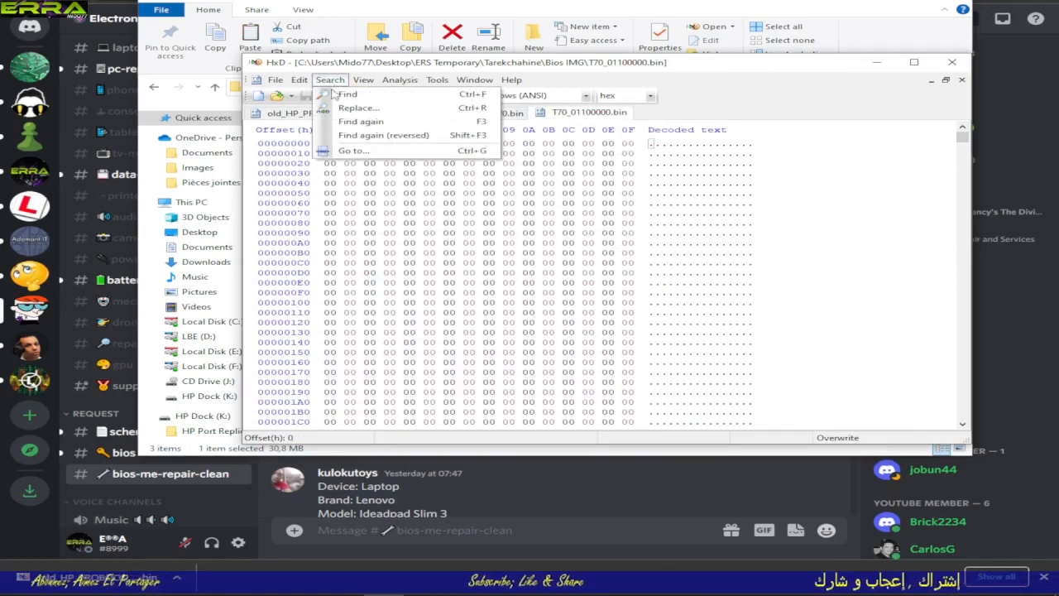
left_click(353, 150)
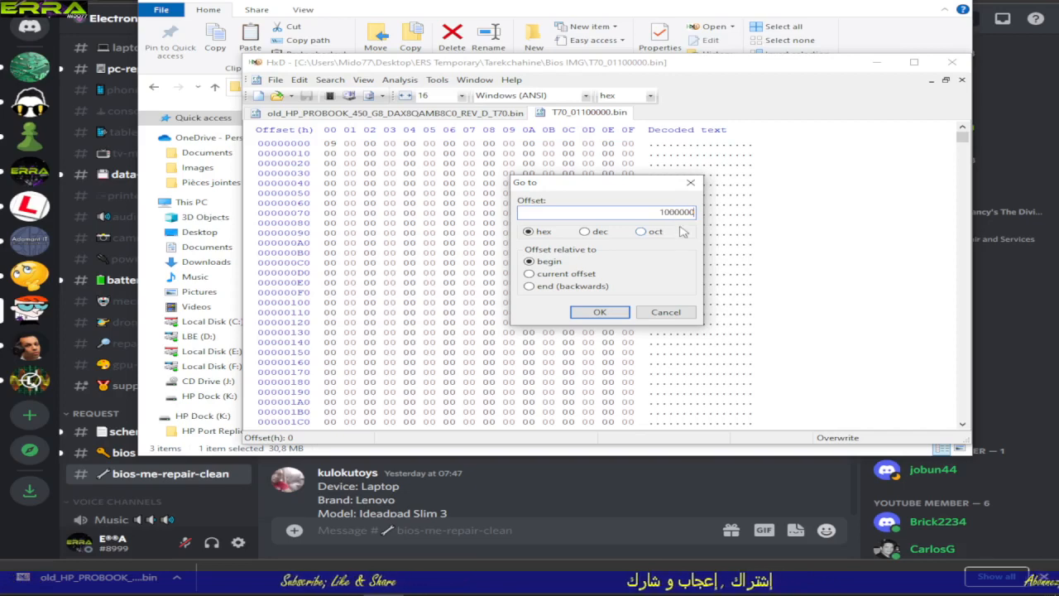
left_click(599, 312)
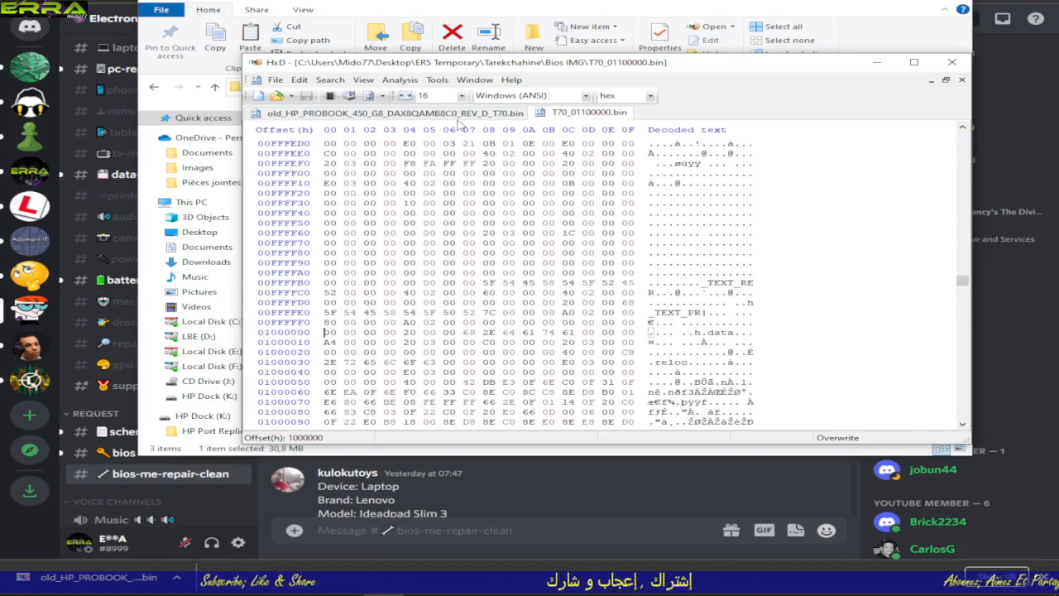
Step: Go to hex offset 1000000 in the old T70 dump and examine the bytes around that position
left_click(397, 113)
left_click(330, 79)
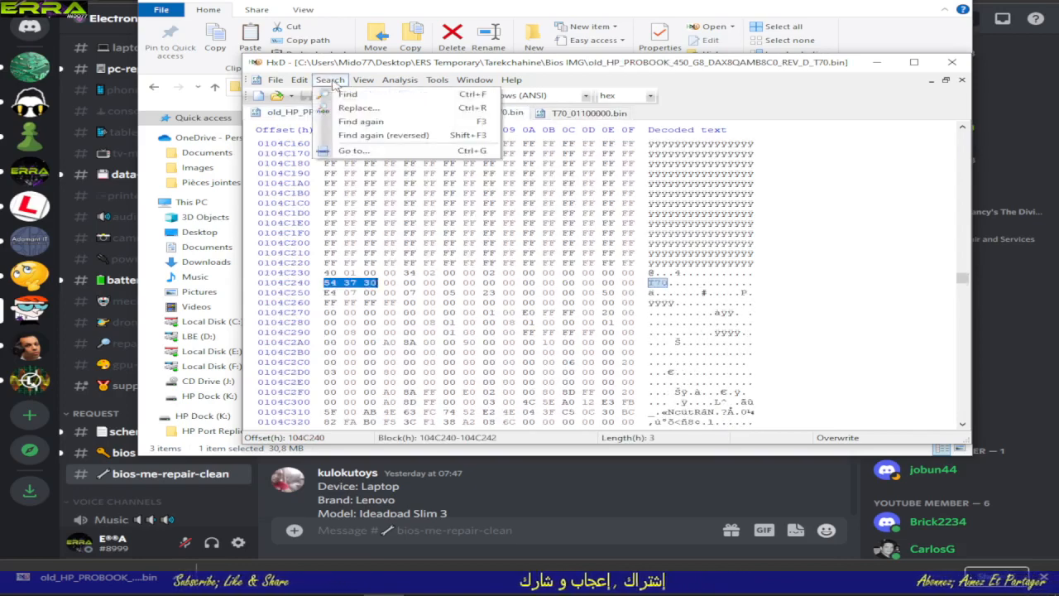
left_click(356, 144)
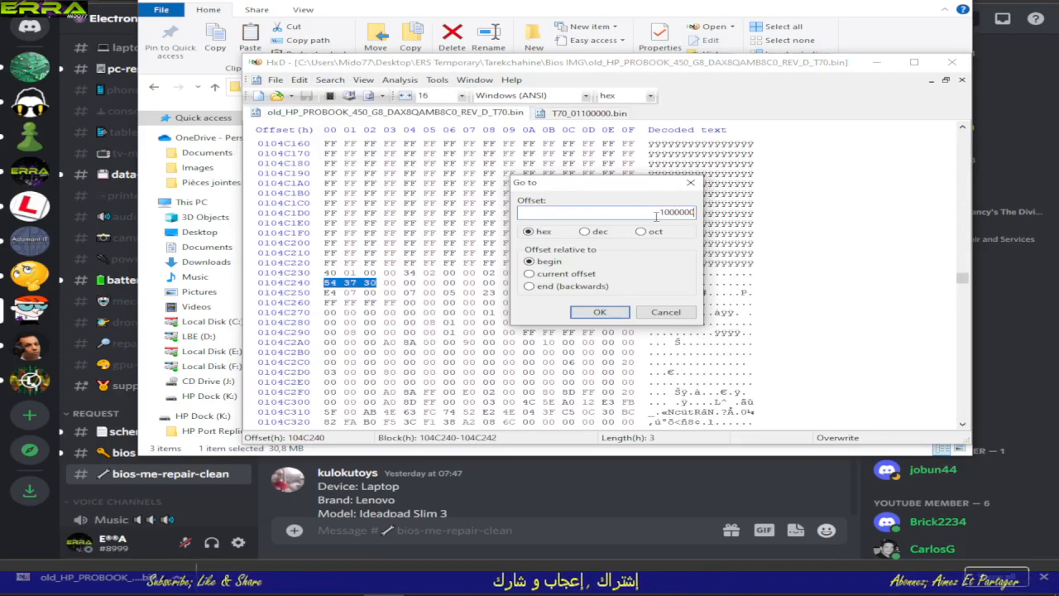
left_click(600, 312)
scroll(411, 217, "up", 3)
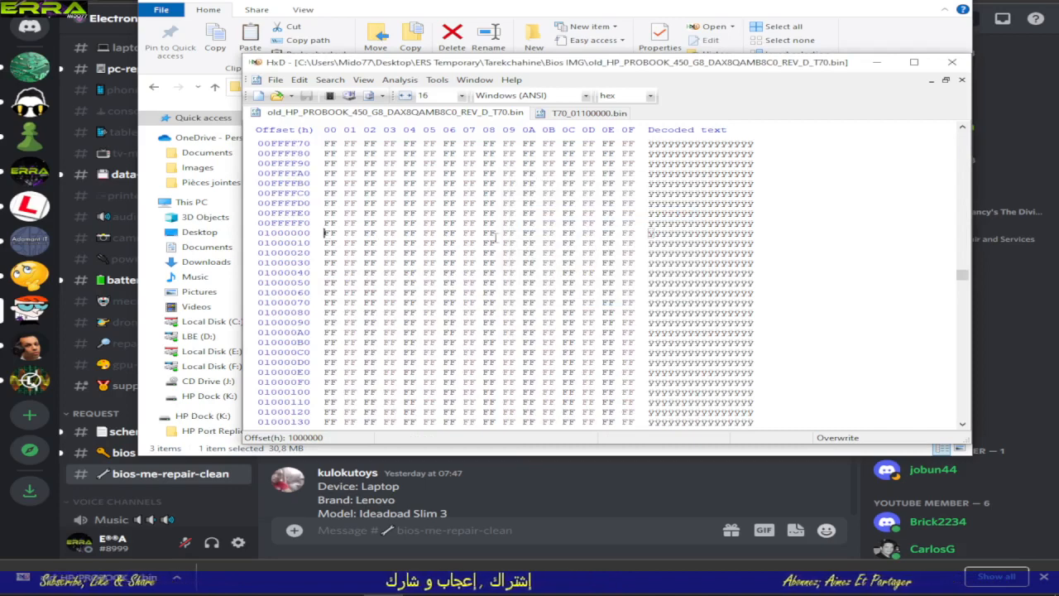
scroll(494, 237, "down", 14)
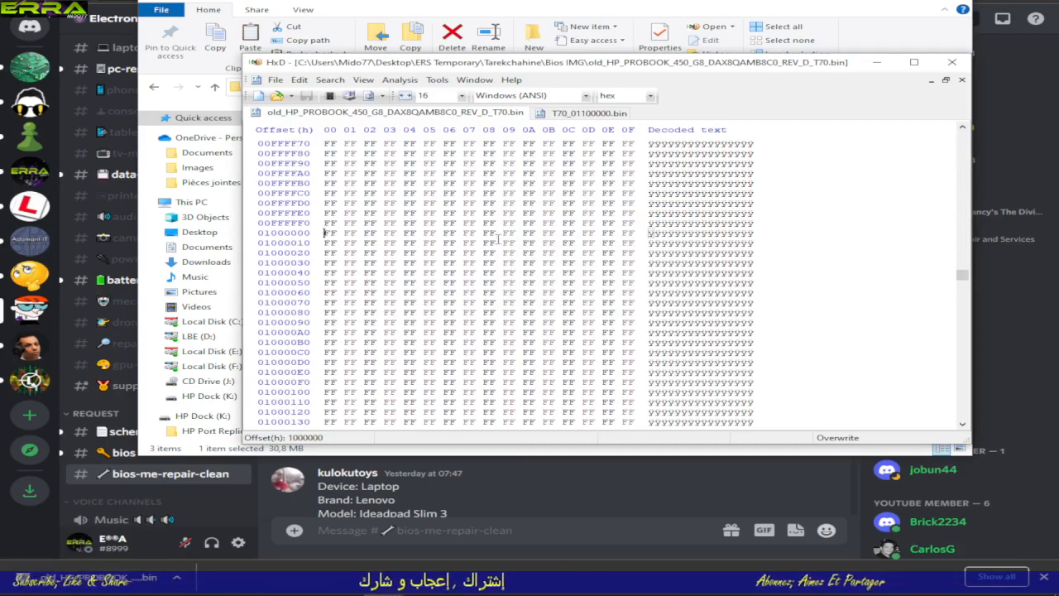
scroll(521, 285, "up", 5)
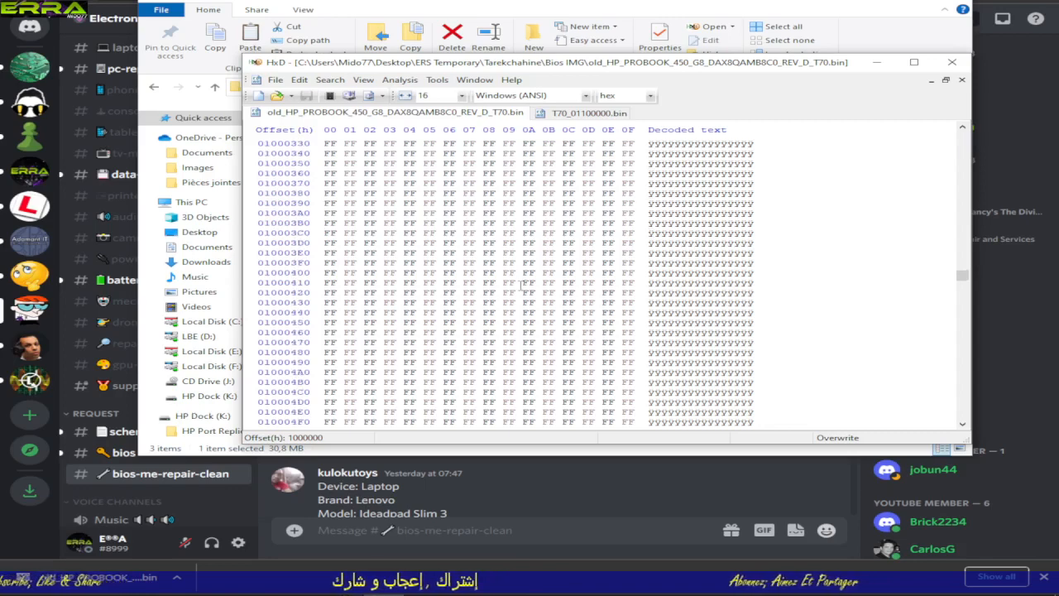
scroll(521, 285, "up", 9)
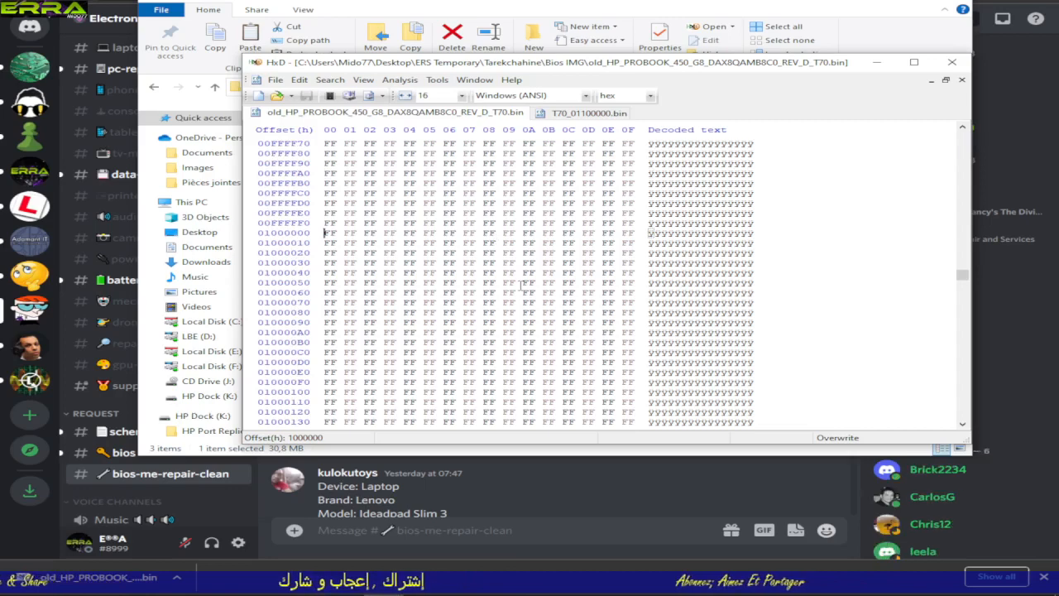
Step: Compare the bytes at offset 1000000 in T70_01100000.bin with those in the old dump
left_click(593, 114)
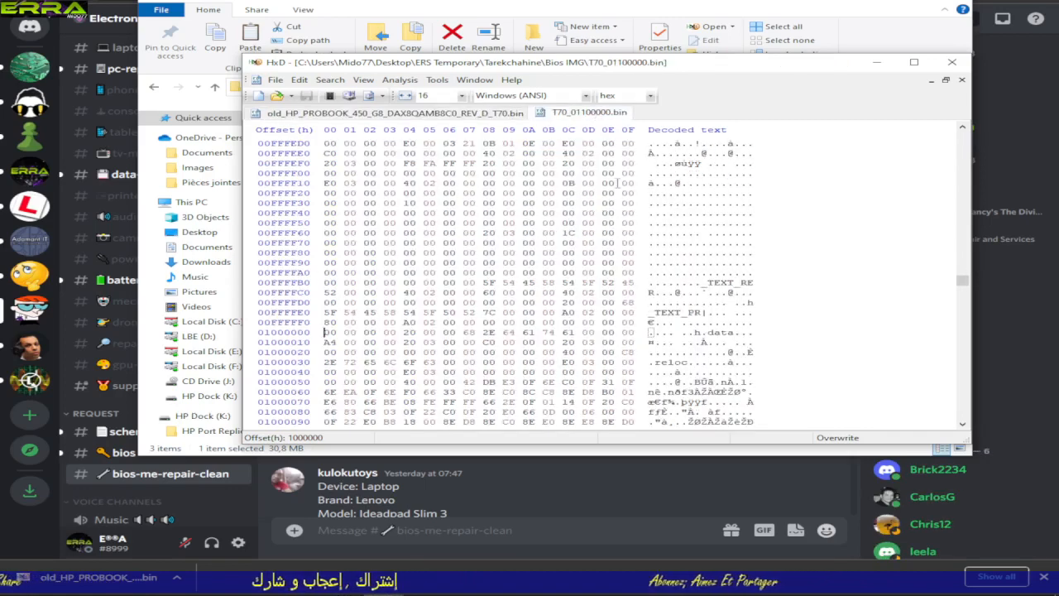
left_click(452, 112)
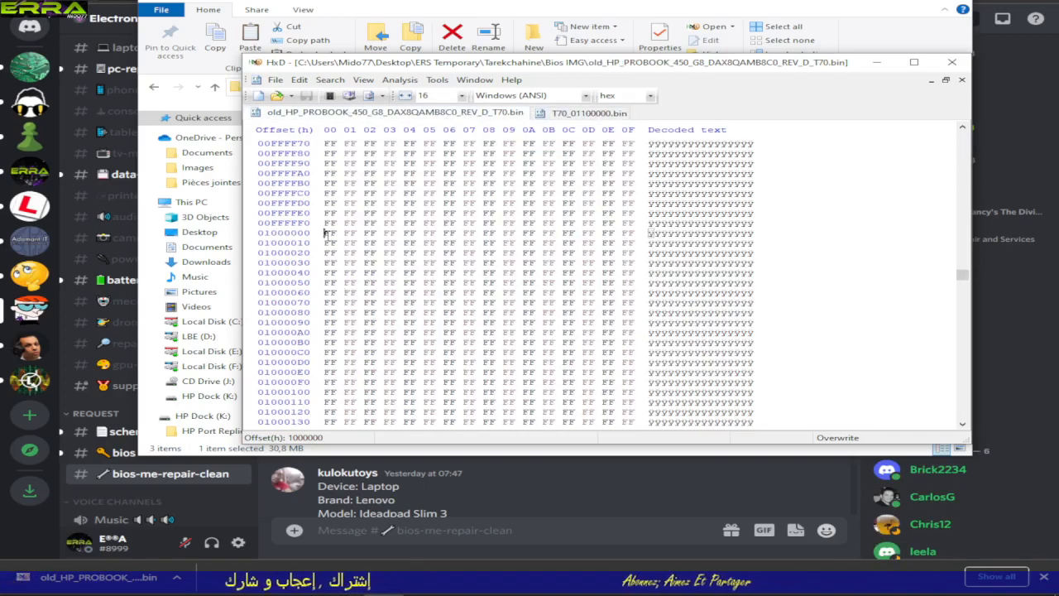
right_click(328, 235)
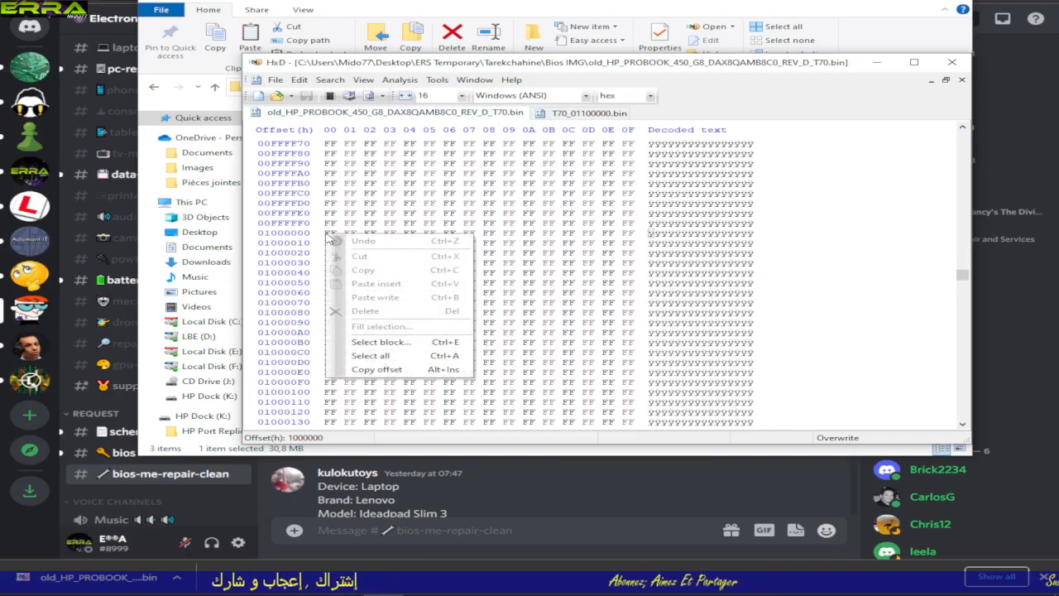
left_click(485, 213)
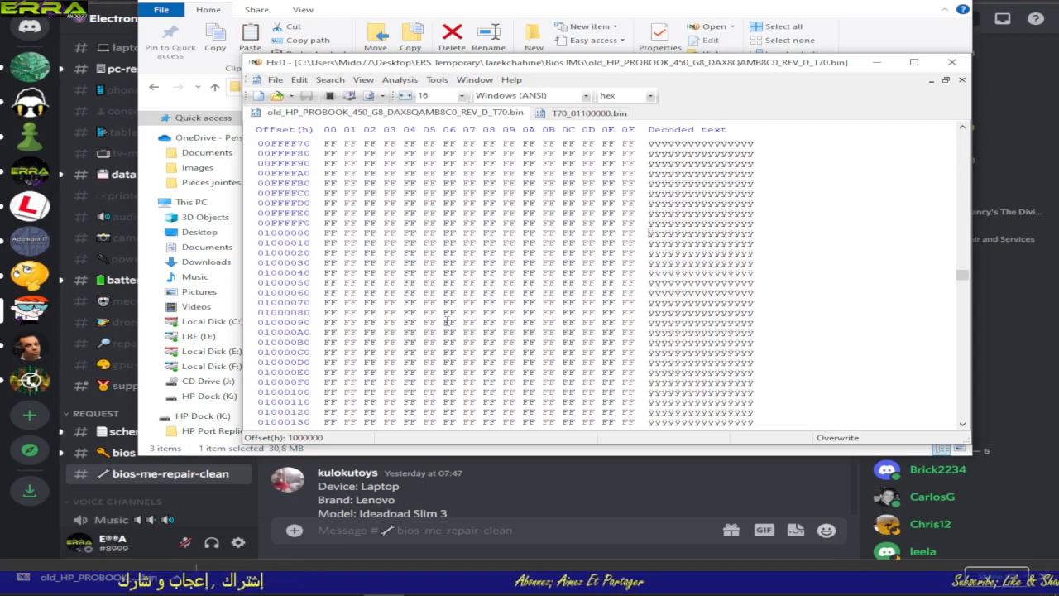
Step: Search the old dump for 00 as a text string and as a hex value in all directions
key("ctrl+f")
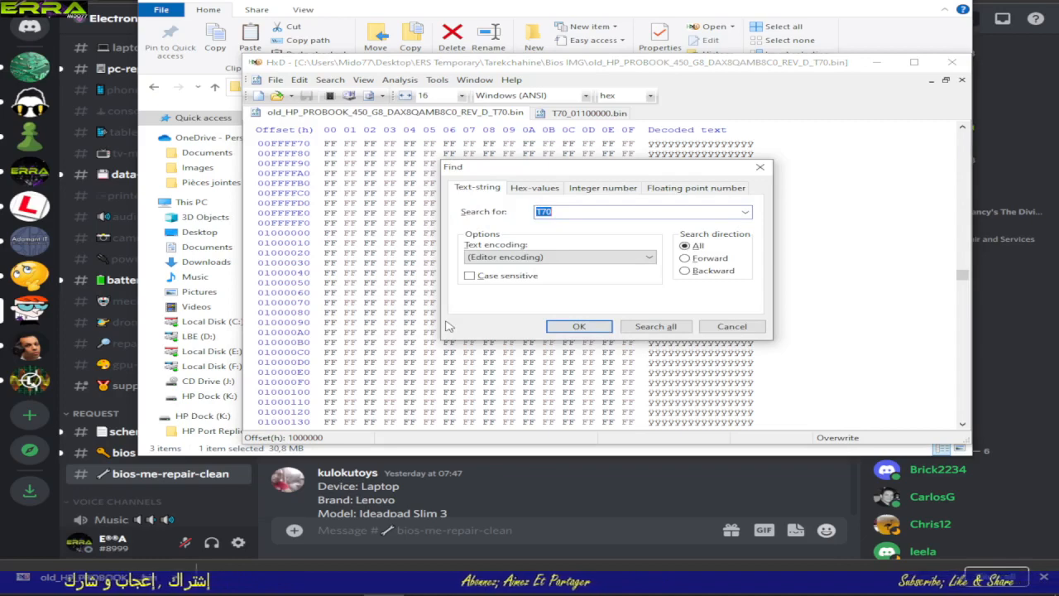
type("00")
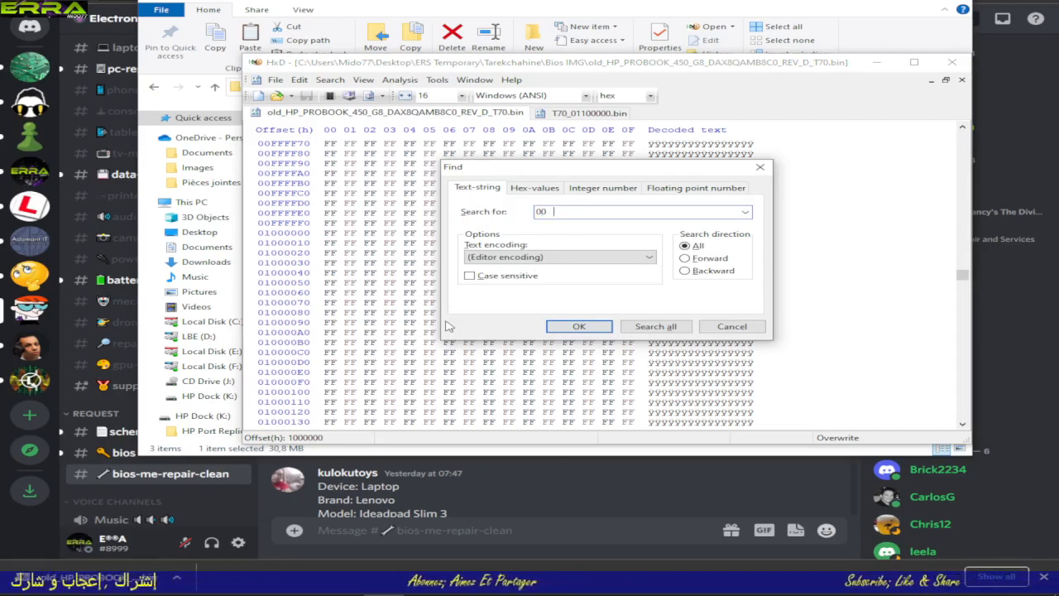
left_click(580, 327)
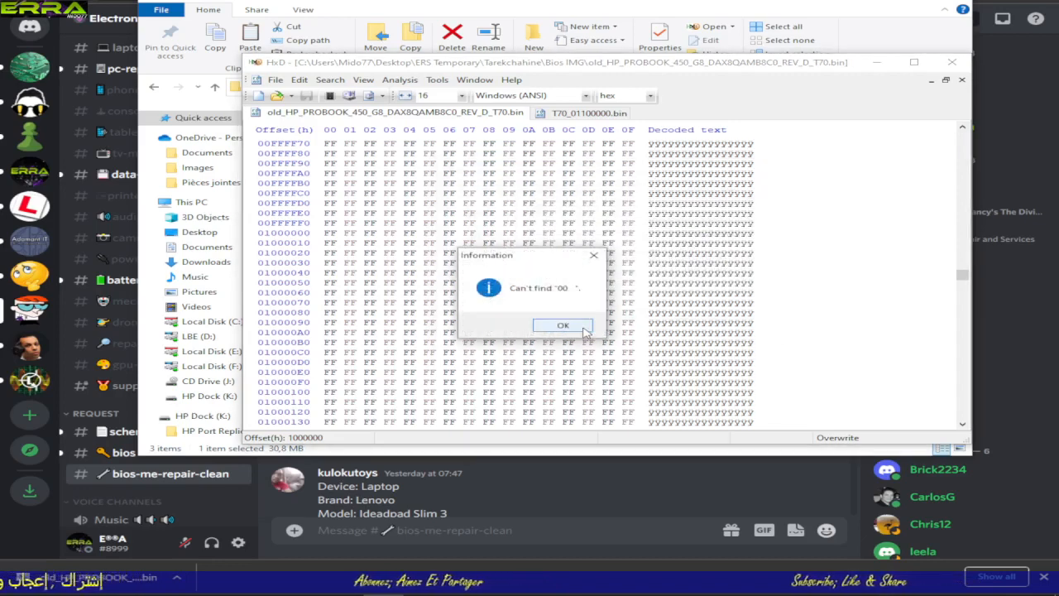
left_click(563, 326)
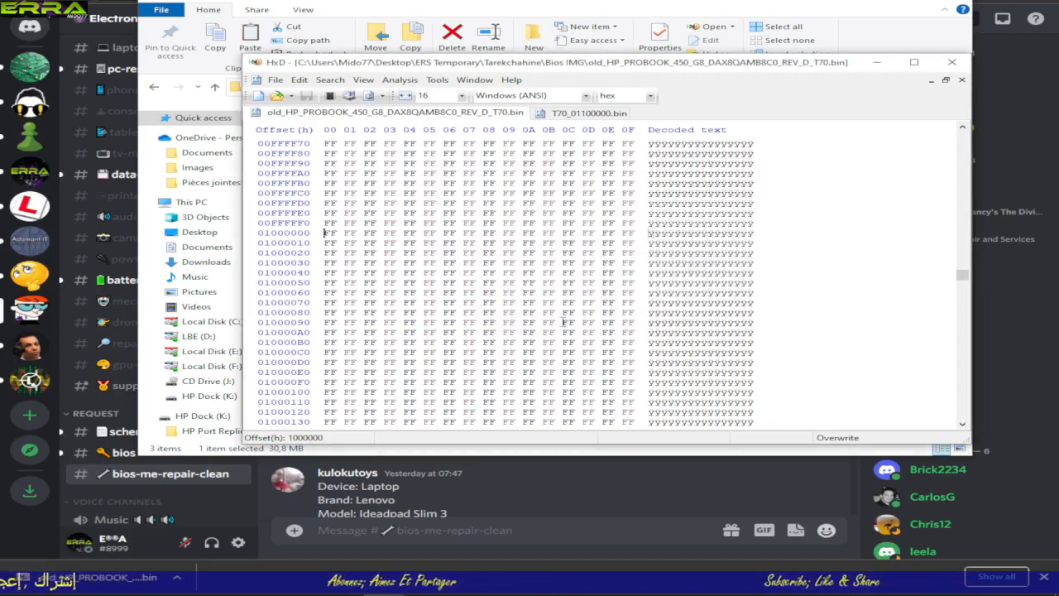
key("ctrl+f")
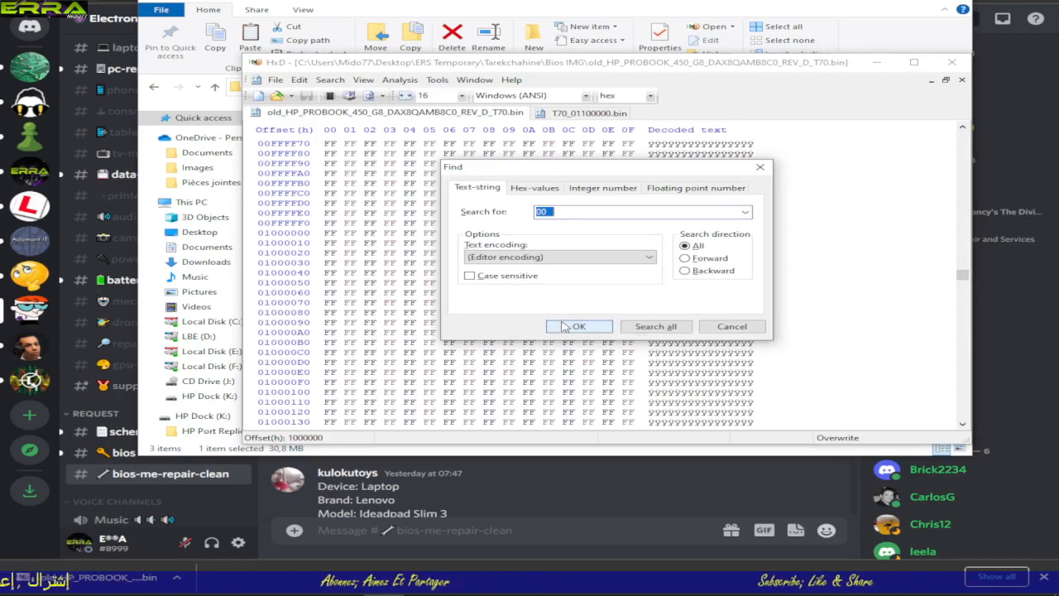
left_click(533, 189)
left_click(577, 327)
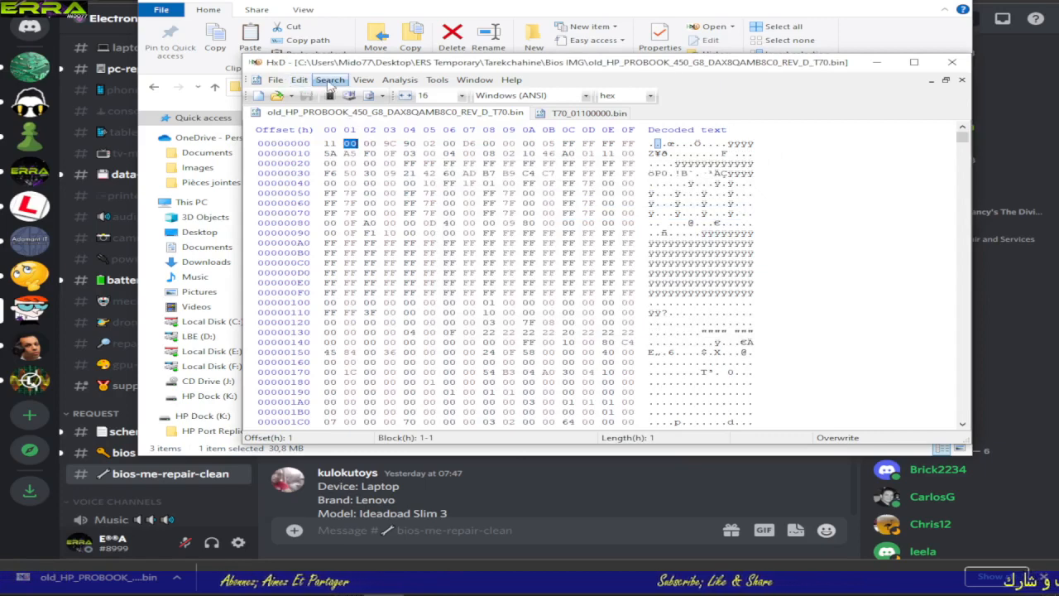
Step: Return to hex offset 1000000 from the beginning of the old dump and examine the first bytes there
left_click(330, 79)
left_click(362, 157)
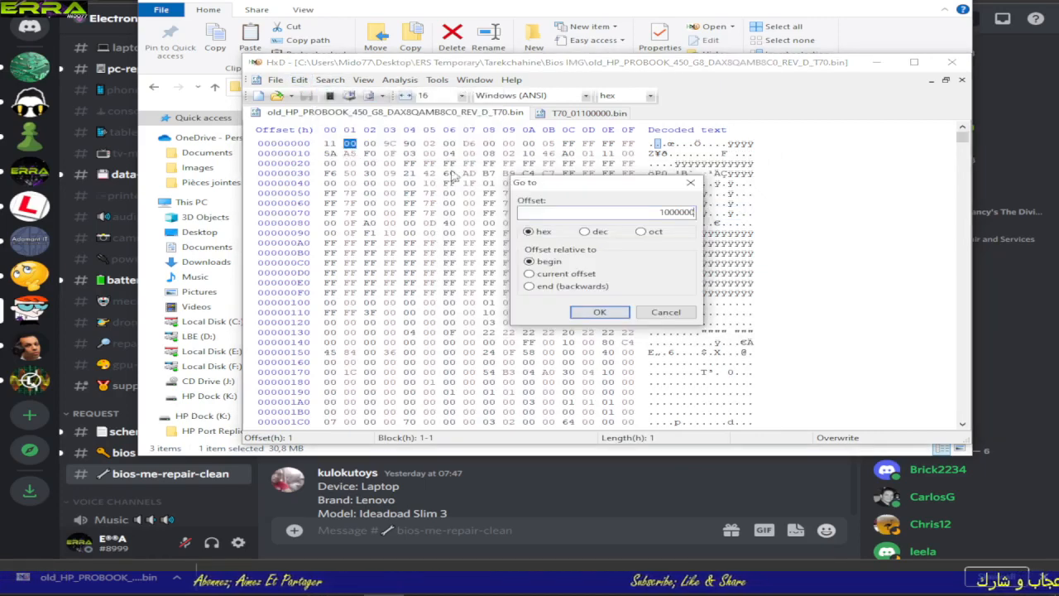
left_click(601, 312)
scroll(440, 352, "down", 4)
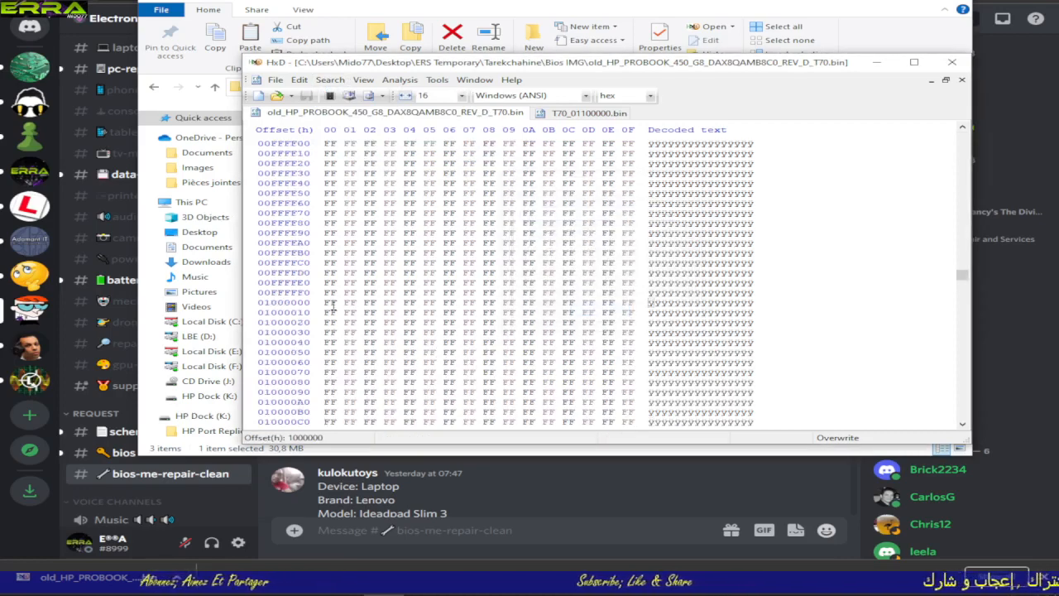
left_click_drag(328, 302, 468, 312)
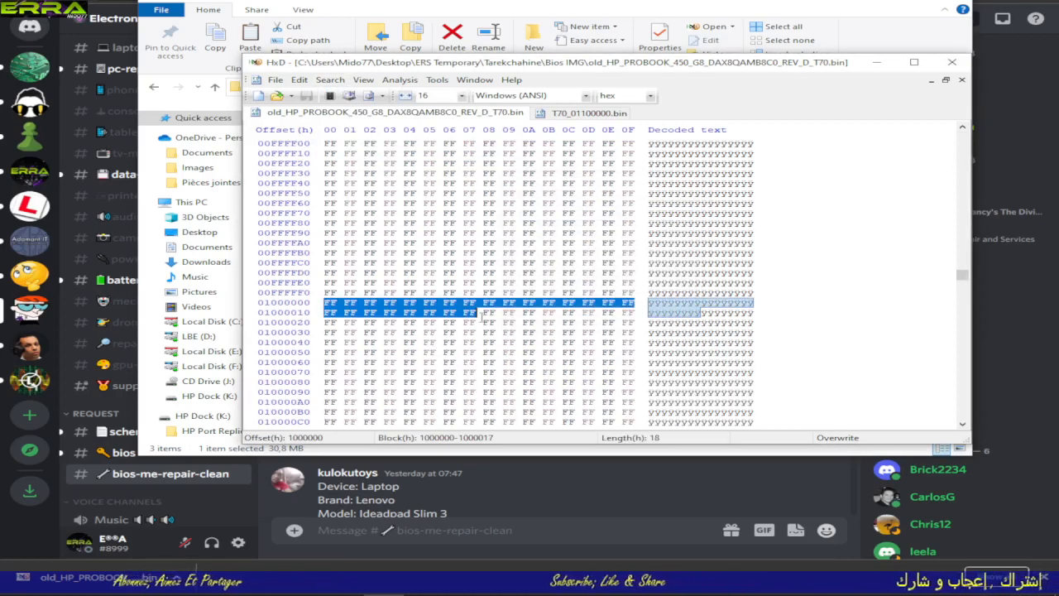
left_click(398, 329)
right_click(398, 328)
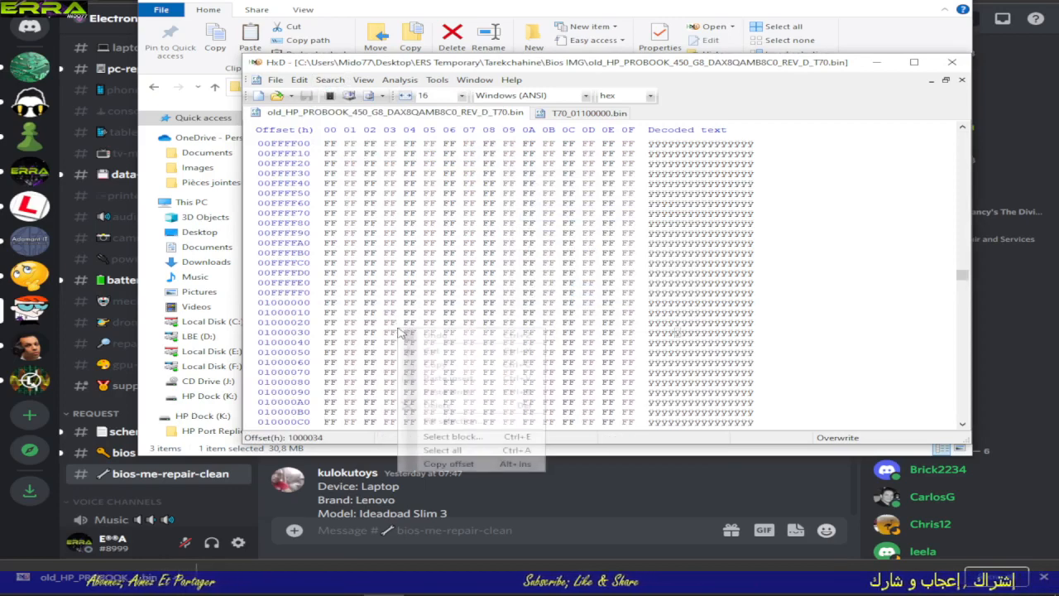
left_click(371, 284)
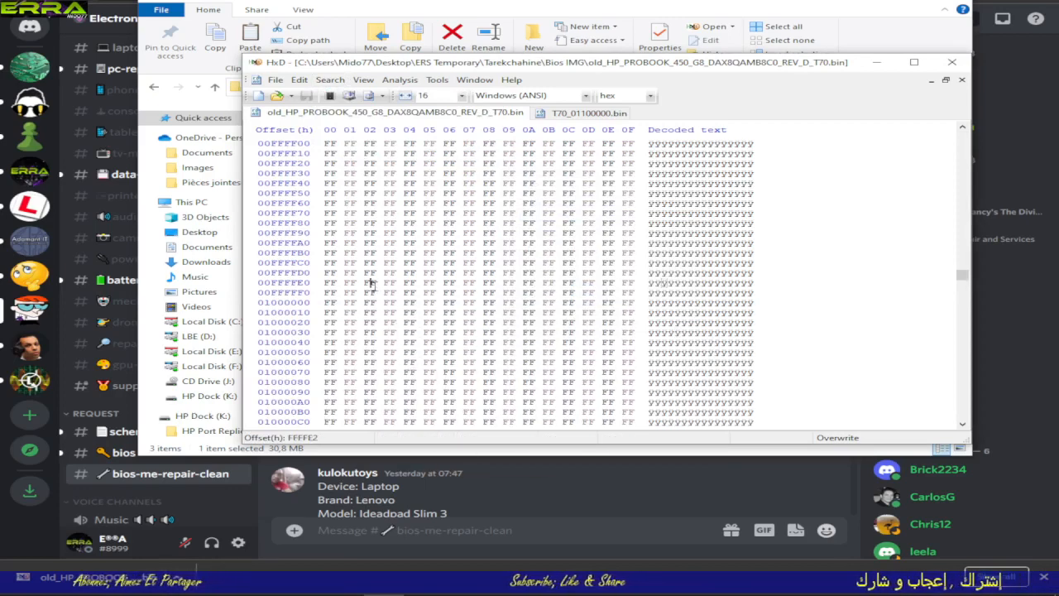
Step: Search the old dump forward from offset 1000043 for the hex value 00 and examine the data around the match
left_click(390, 341)
key("ctrl+f")
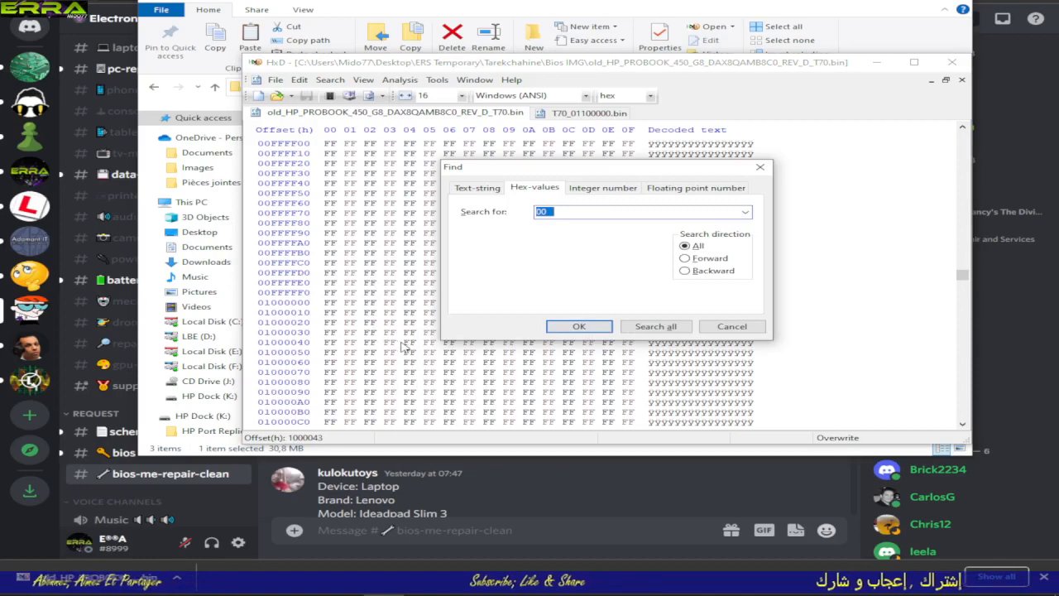
left_click(556, 213)
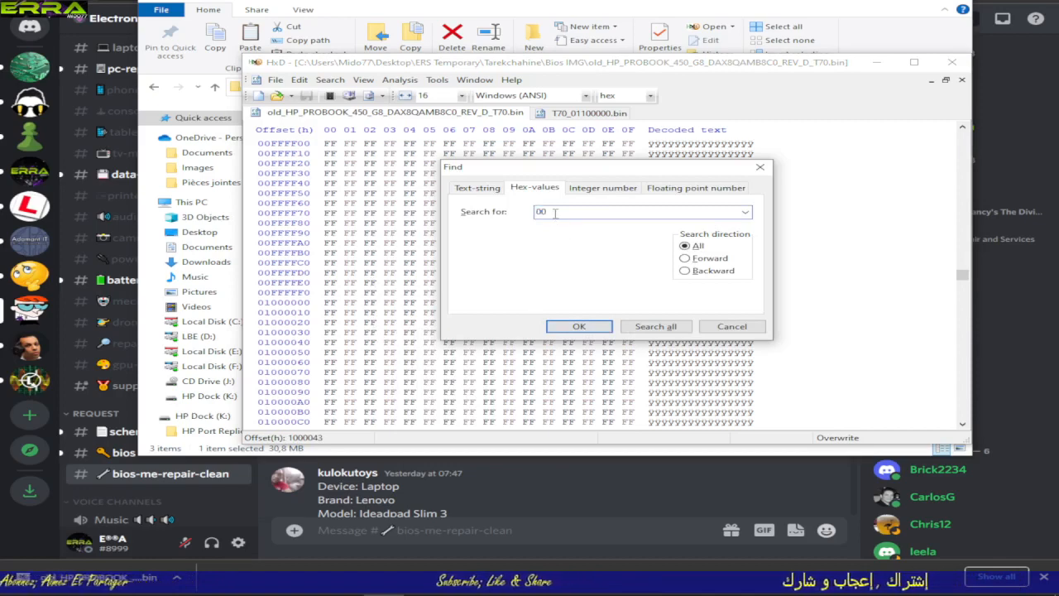
left_click(687, 258)
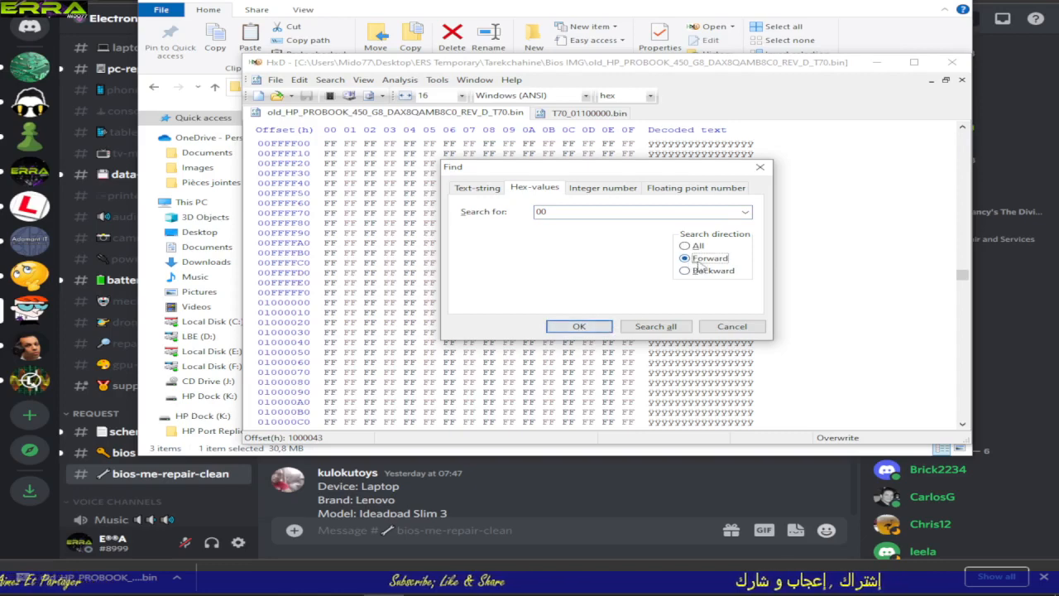
left_click(567, 326)
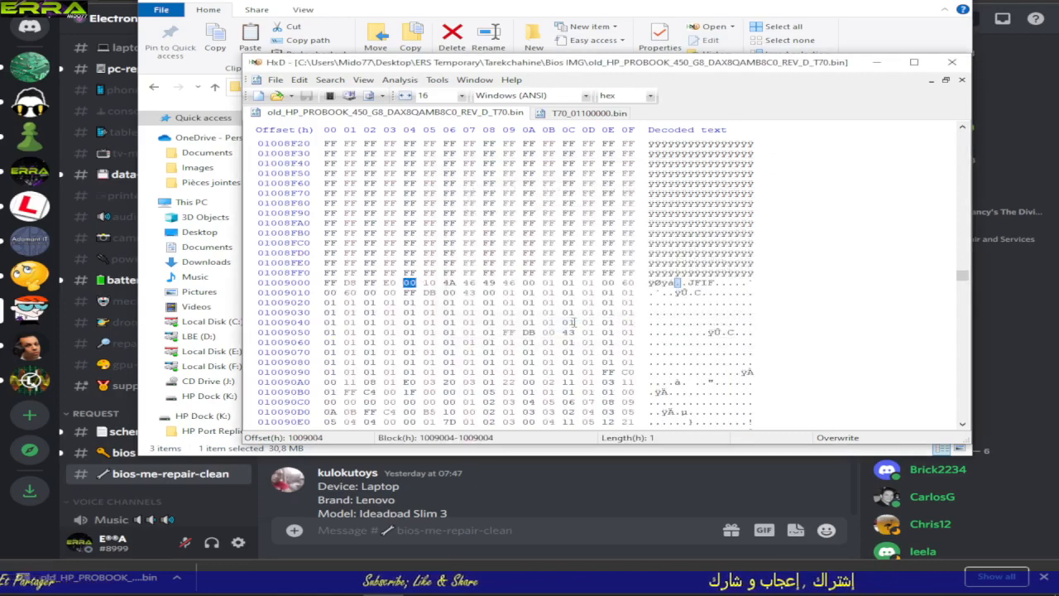
scroll(574, 322, "down", 2)
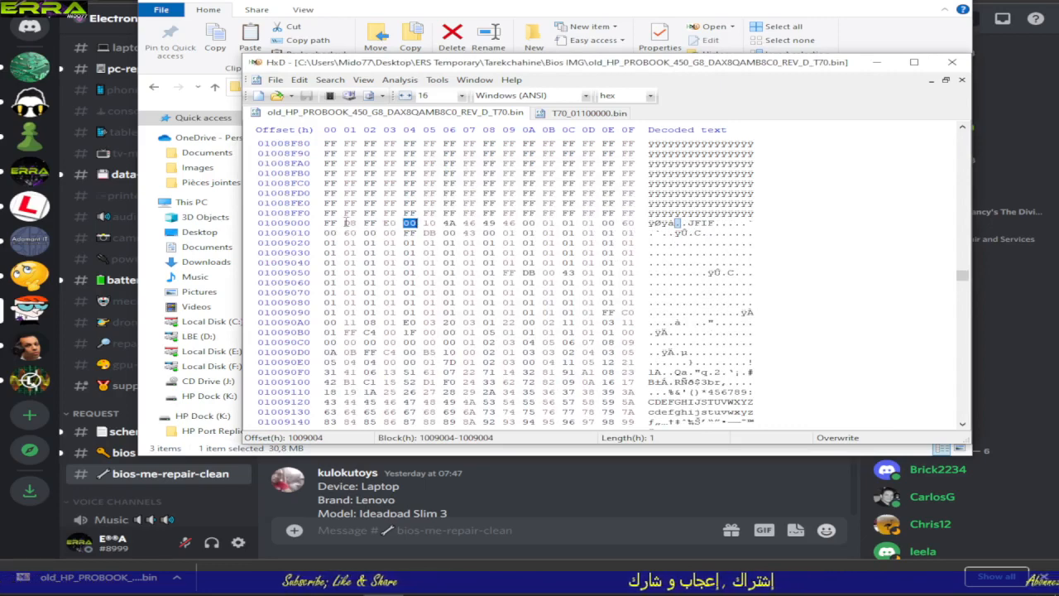
Step: Copy the four bytes FF D8 FF E0 at offset 1009000 of the old dump
left_click_drag(327, 223, 382, 223)
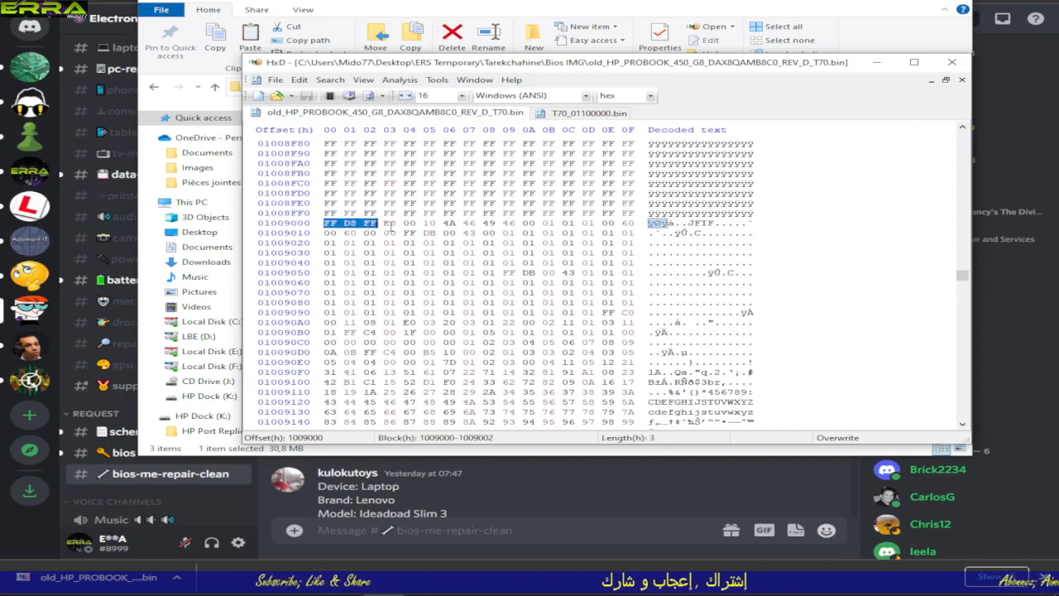
right_click(387, 223)
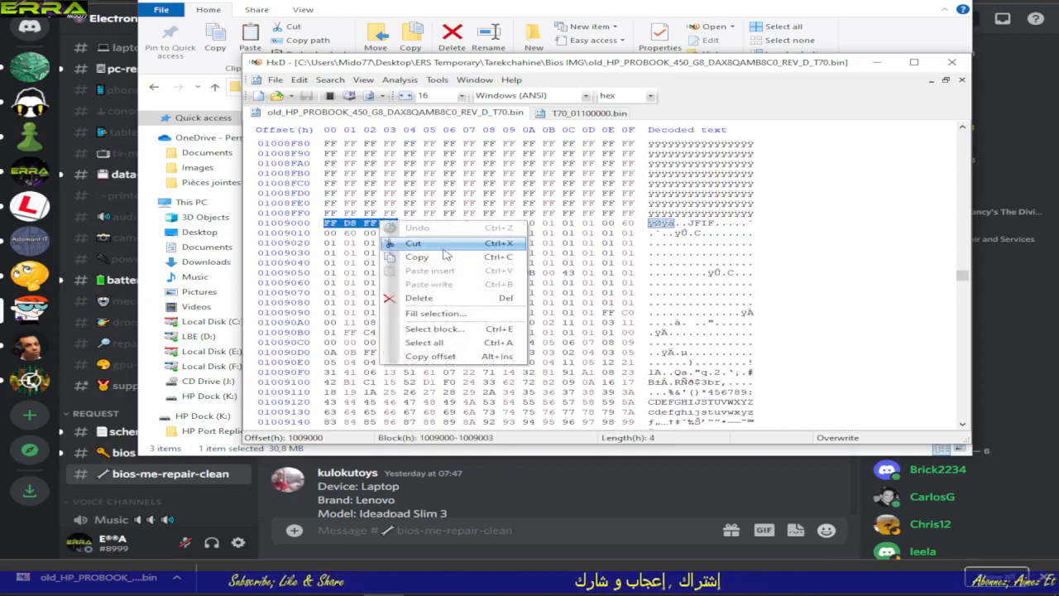
left_click(418, 258)
Step: Search T70_01100000.bin in all directions for the copied hex values FF D8 FF E0
left_click(568, 114)
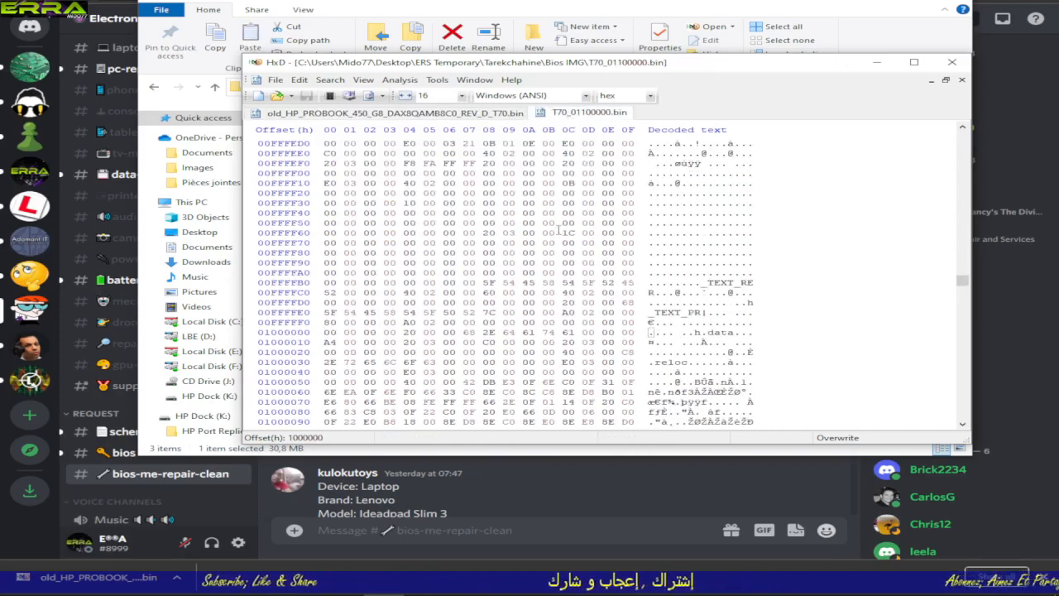
key("ctrl+f")
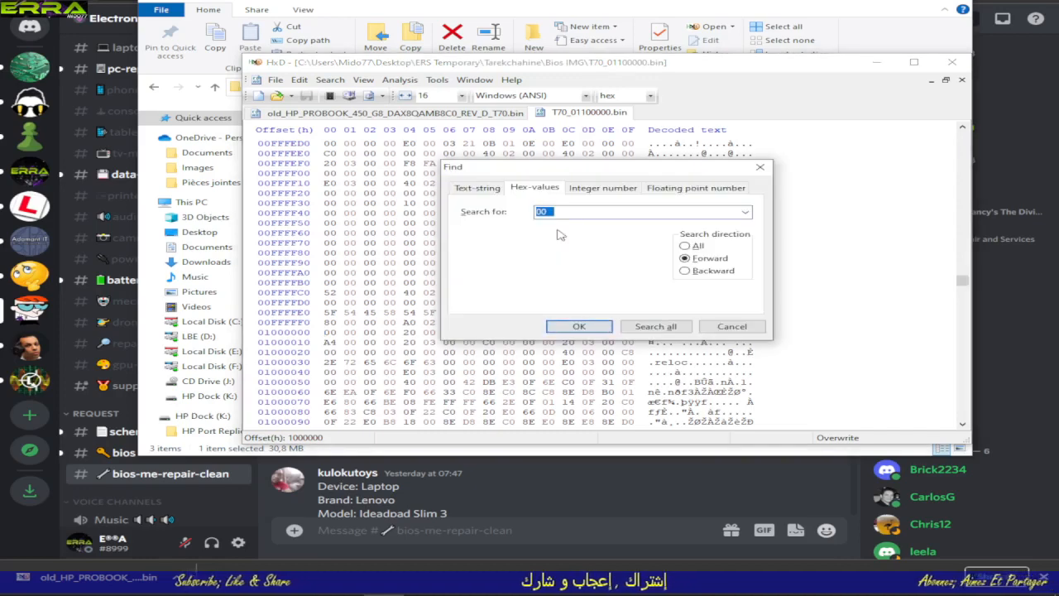
key("ctrl+v")
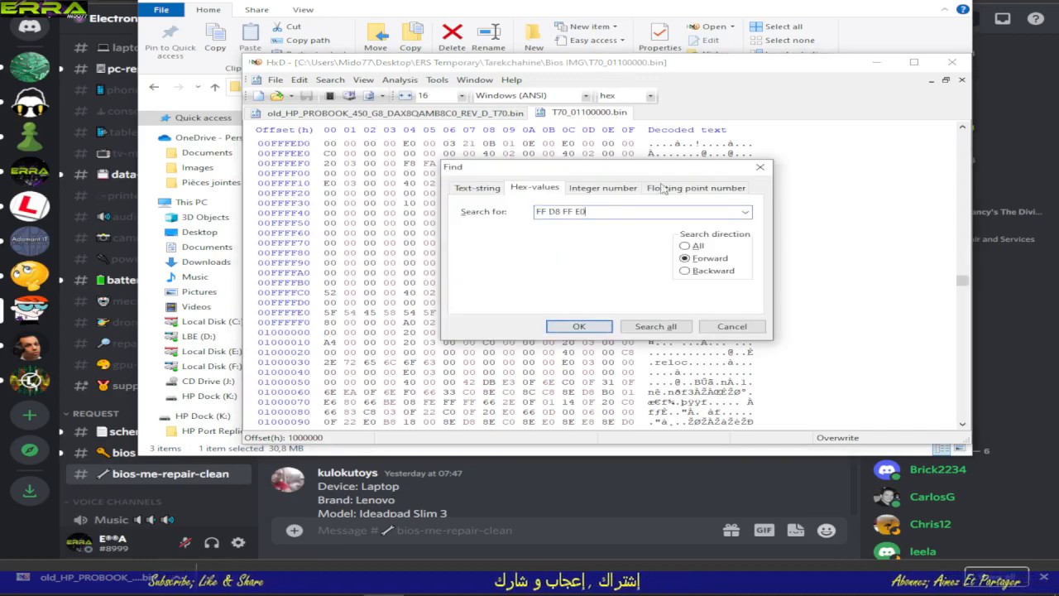
left_click(695, 248)
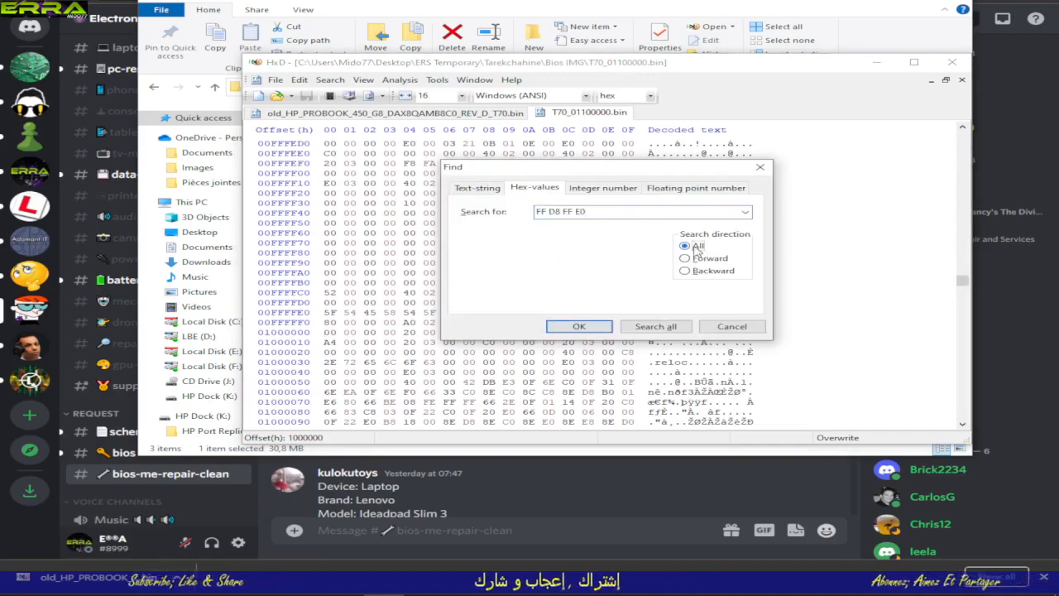
left_click(584, 326)
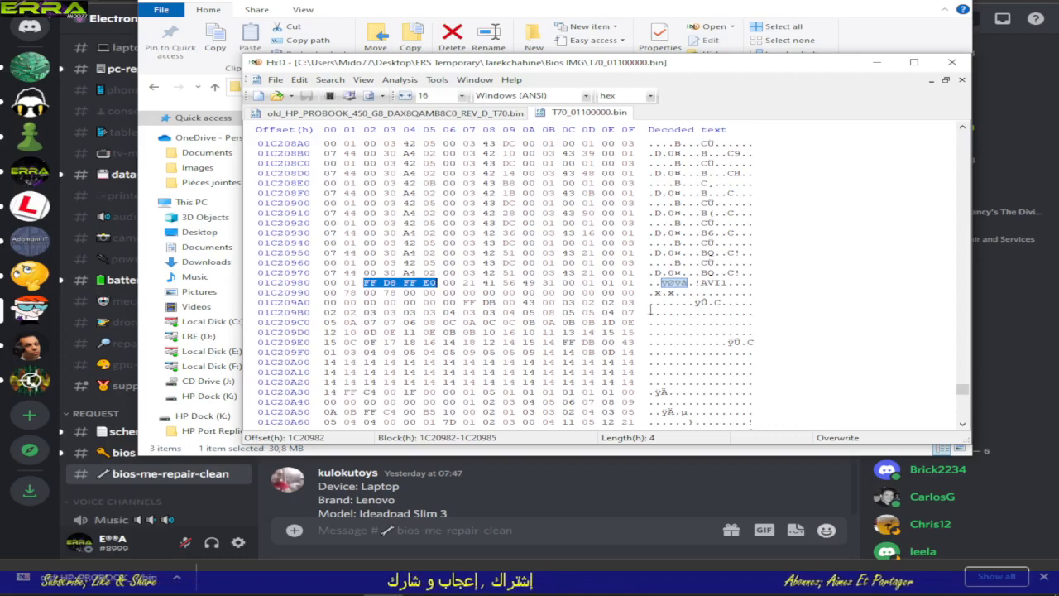
Step: Compare the FF D8 FF E0 match with the old dump and step through further occurrences in T70_01100000.bin
key("ctrl+Tab")
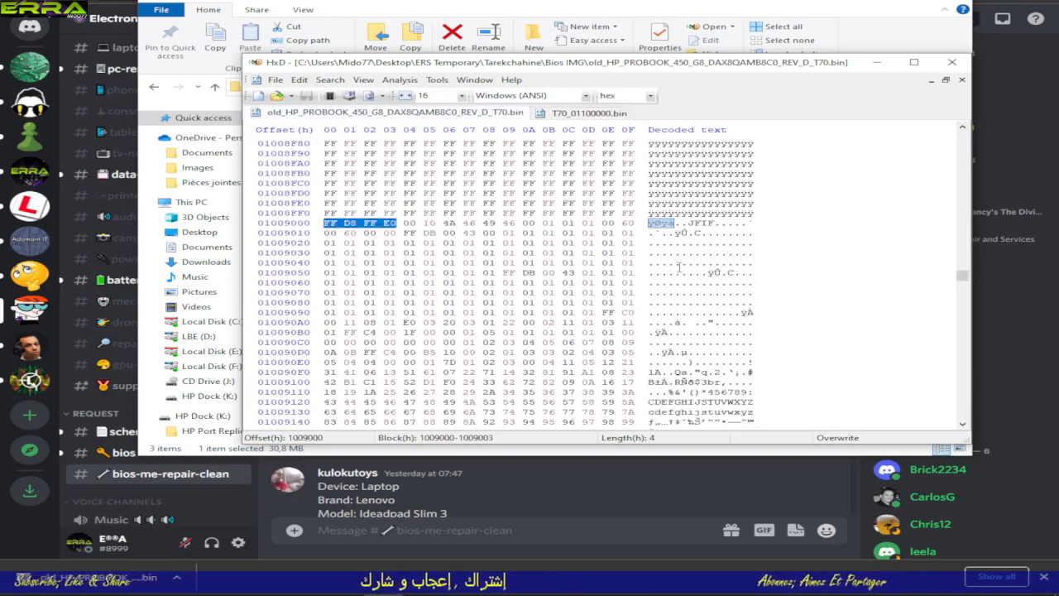
key("ctrl+Tab")
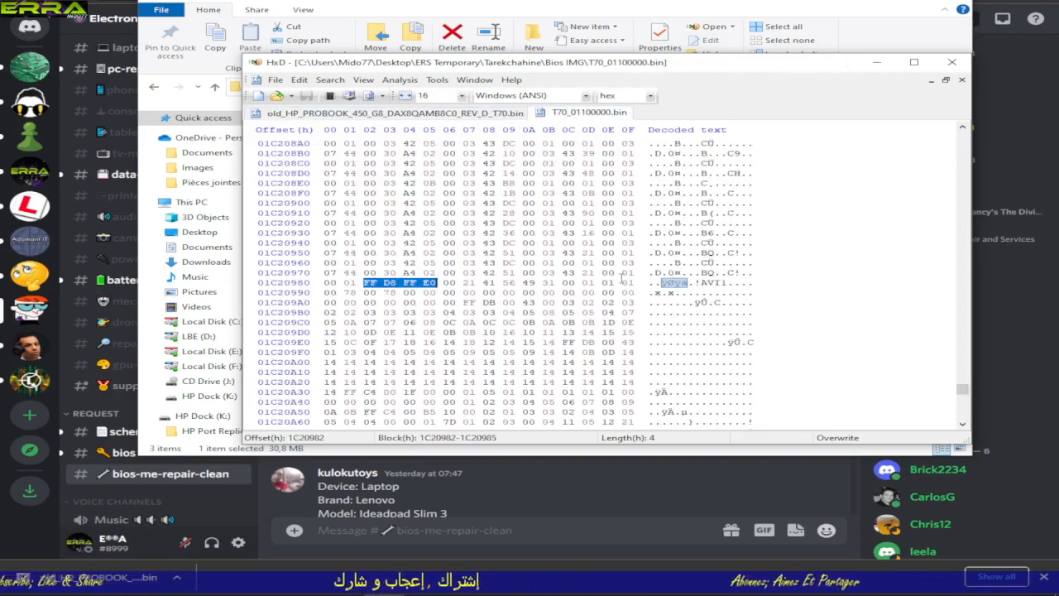
key("F3")
key("F3")
key("F3")
key("F3")
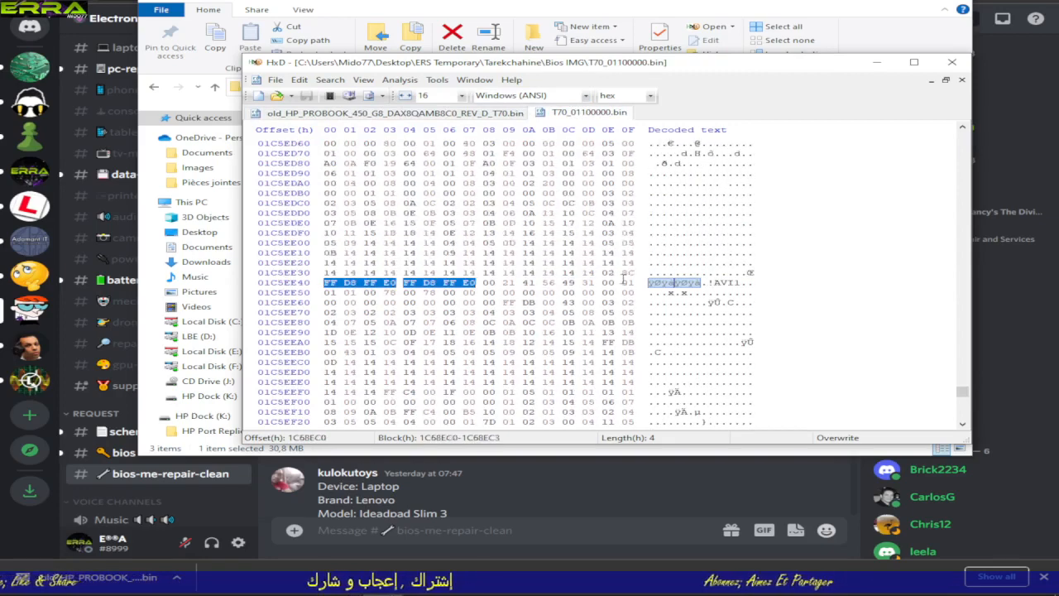
key("F3")
key("F3")
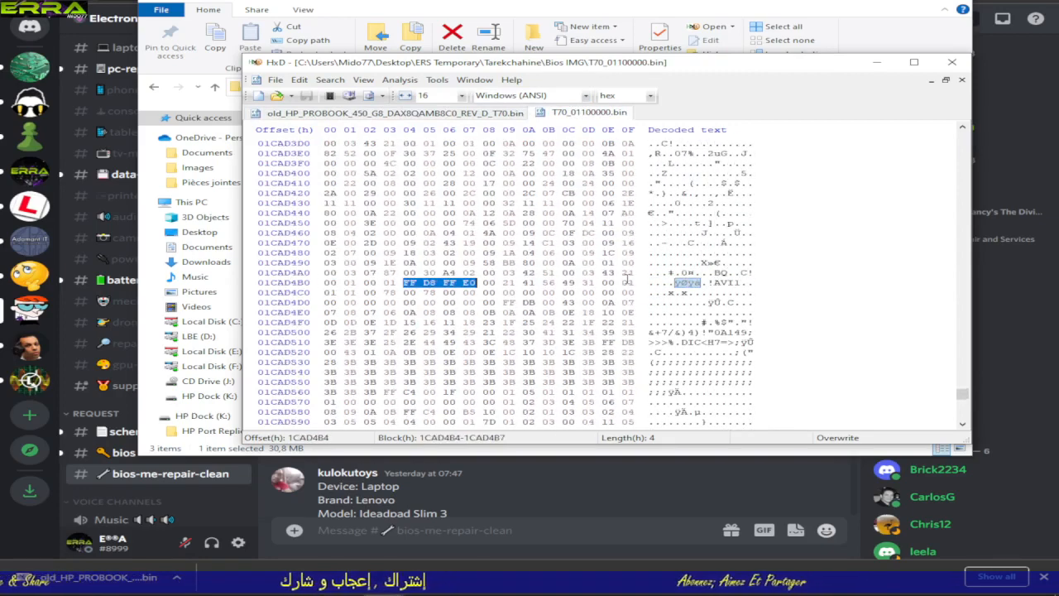
left_click(397, 116)
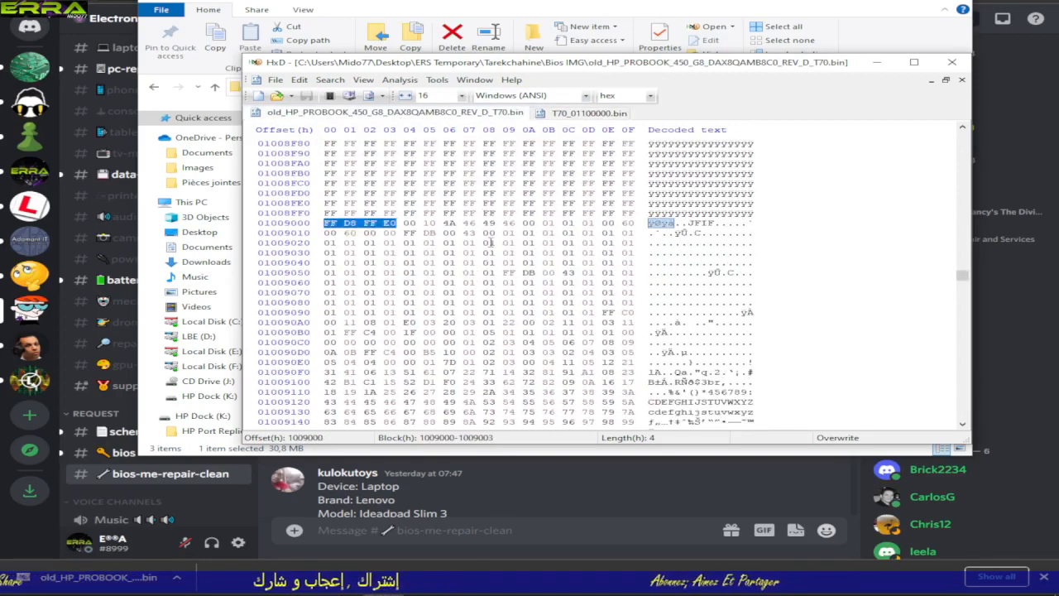
left_click(329, 224)
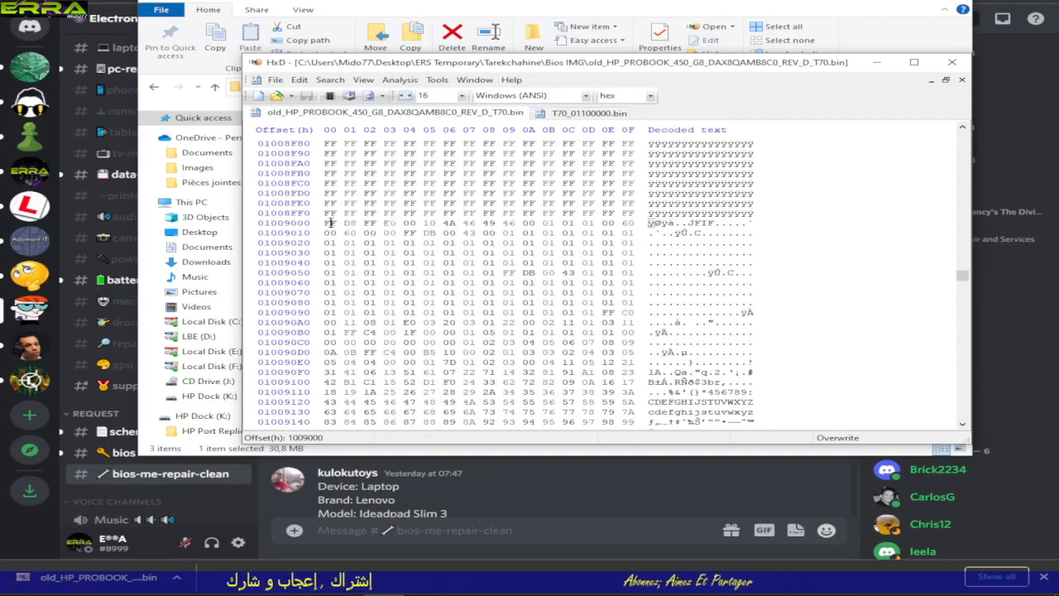
left_click_drag(329, 223, 413, 249)
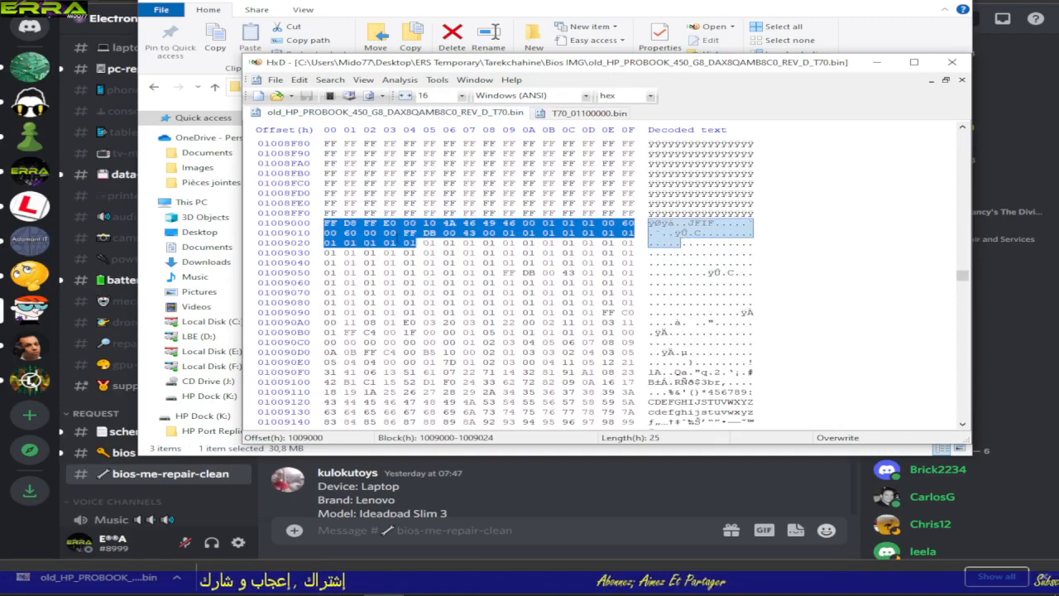
right_click(397, 240)
left_click(414, 264)
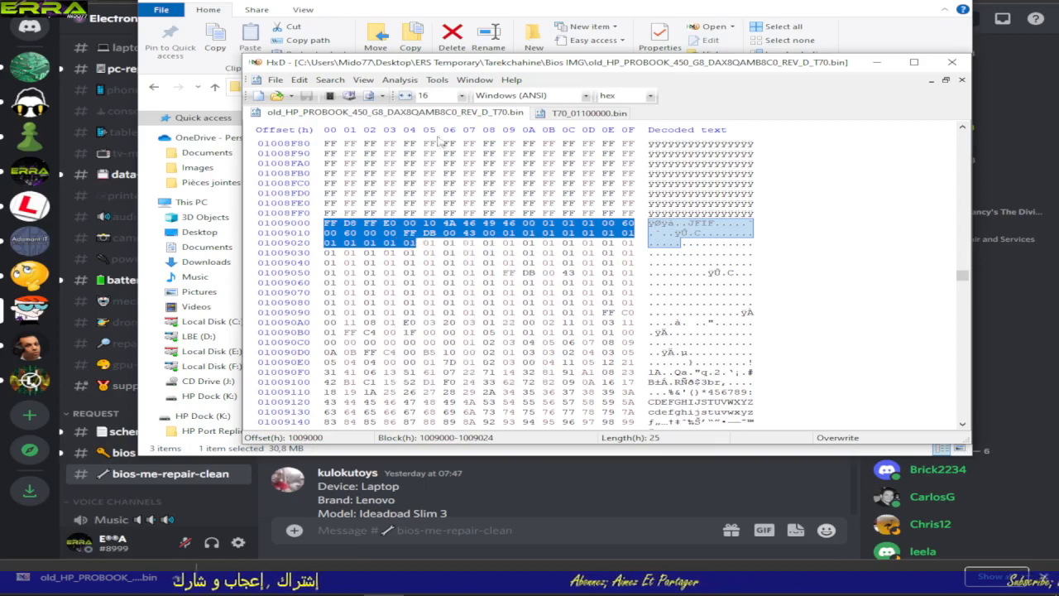
Step: Search T70_01100000.bin in all directions for the copied block of hex values that starts with FF D8 FF E0 00 10
left_click(567, 113)
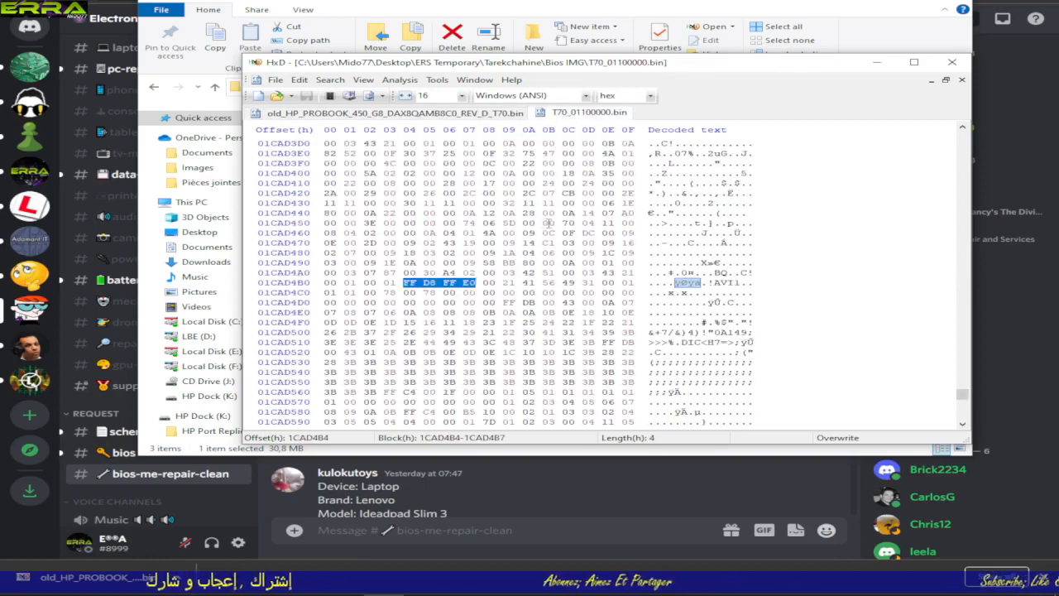
key("ctrl+f")
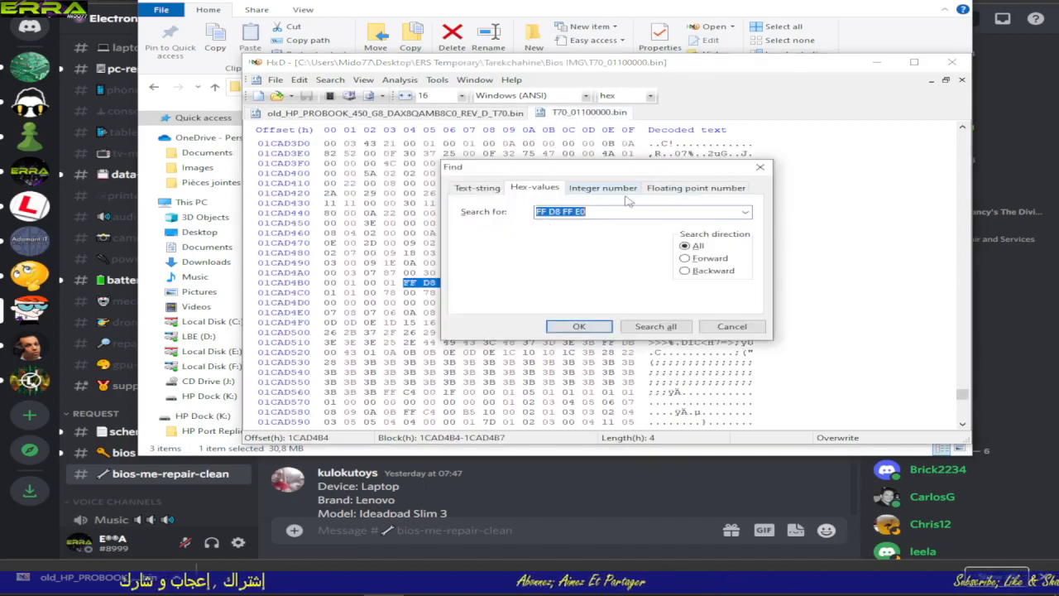
right_click(598, 213)
left_click(613, 266)
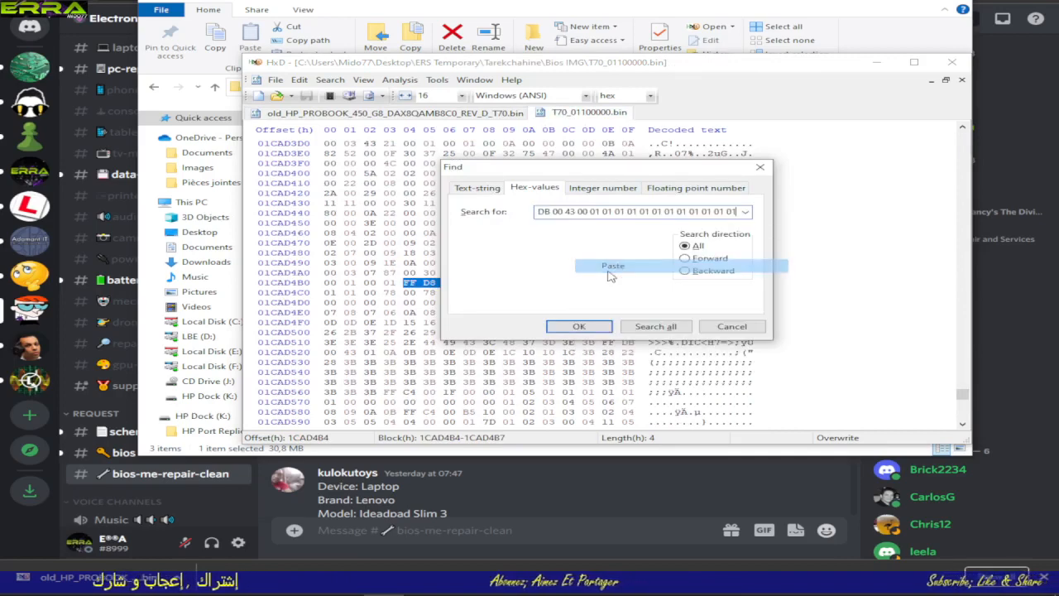
left_click(578, 327)
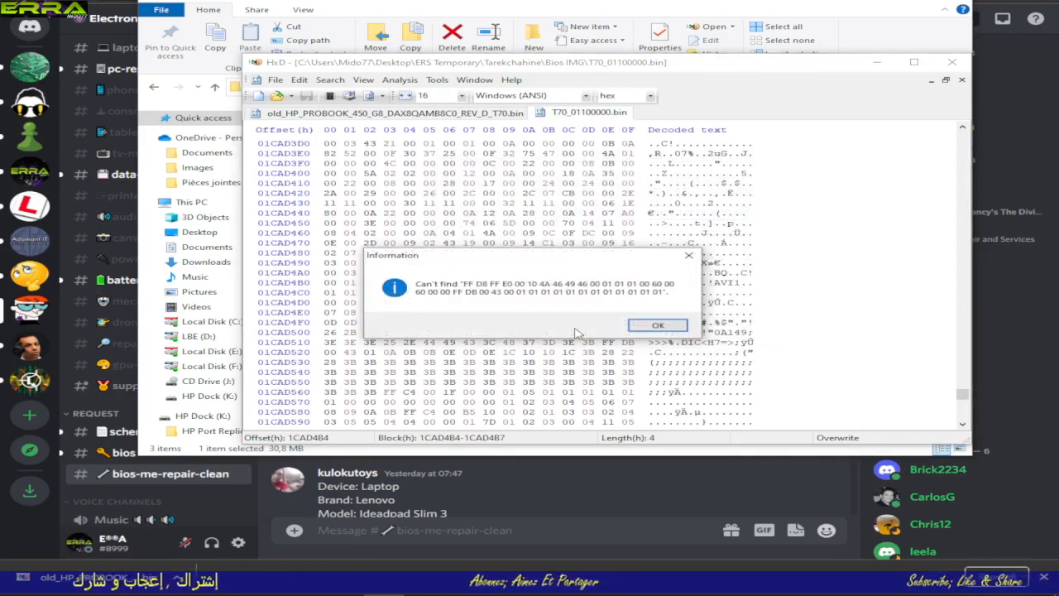
Step: Copy the byte block 10090F4-1009115 from the old ProBook 450 G8 dump
left_click(690, 258)
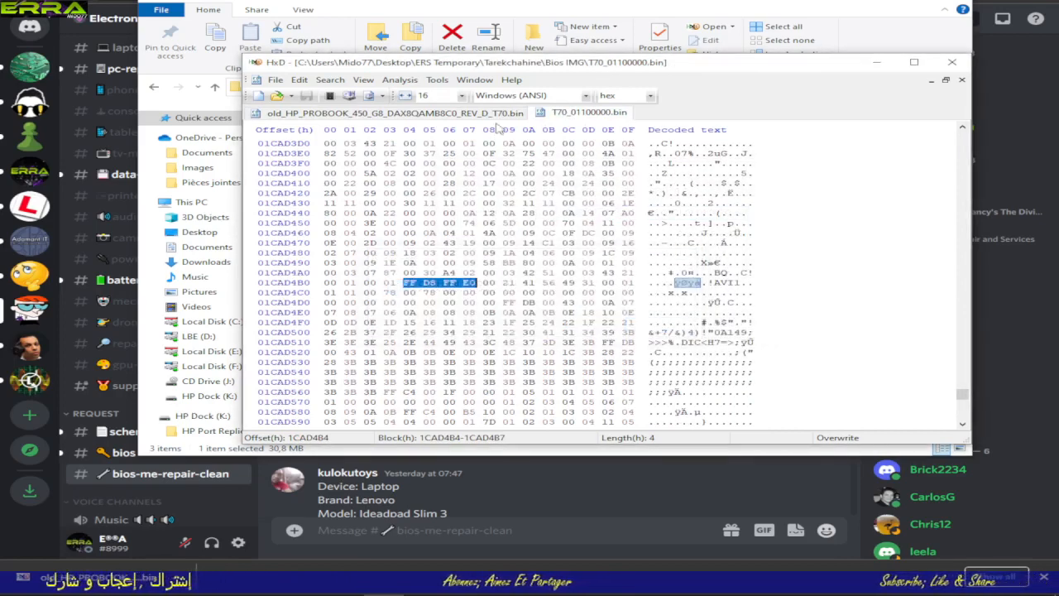
left_click(457, 114)
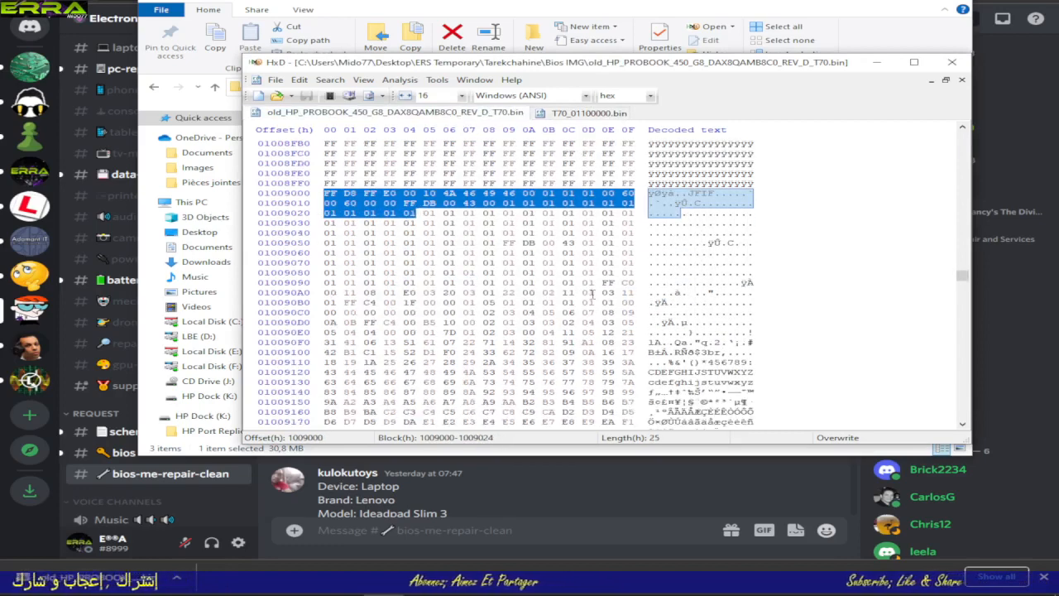
scroll(592, 295, "down", 4)
scroll(592, 295, "up", 4)
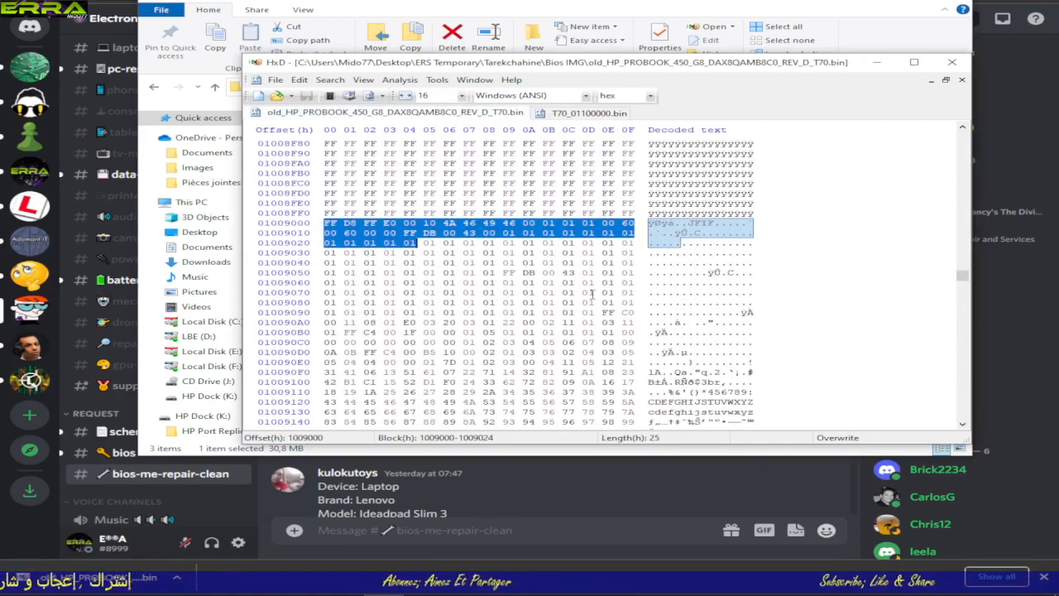
scroll(592, 294, "down", 2)
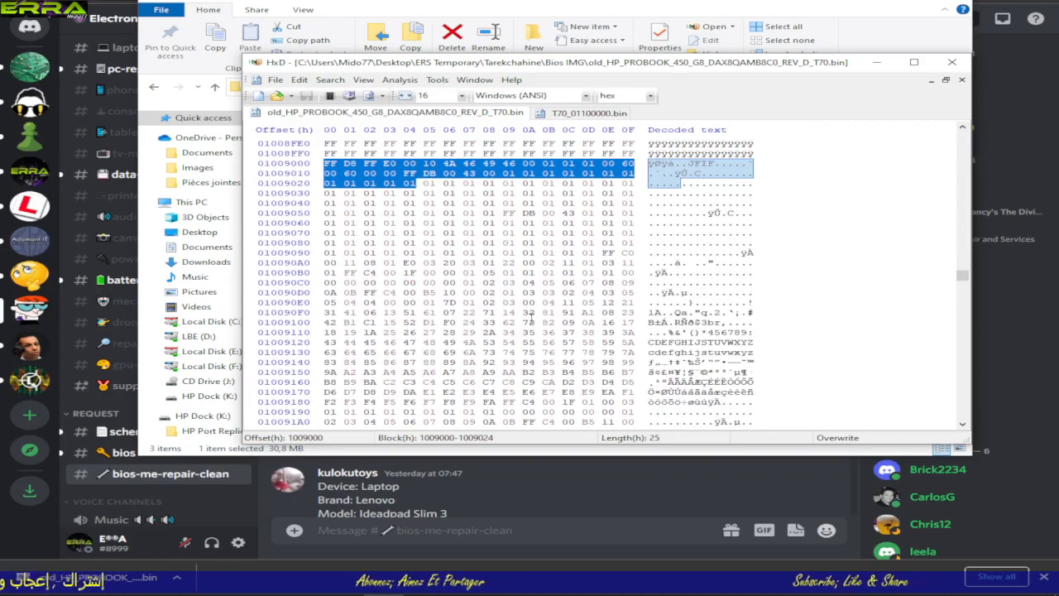
left_click_drag(407, 312, 438, 331)
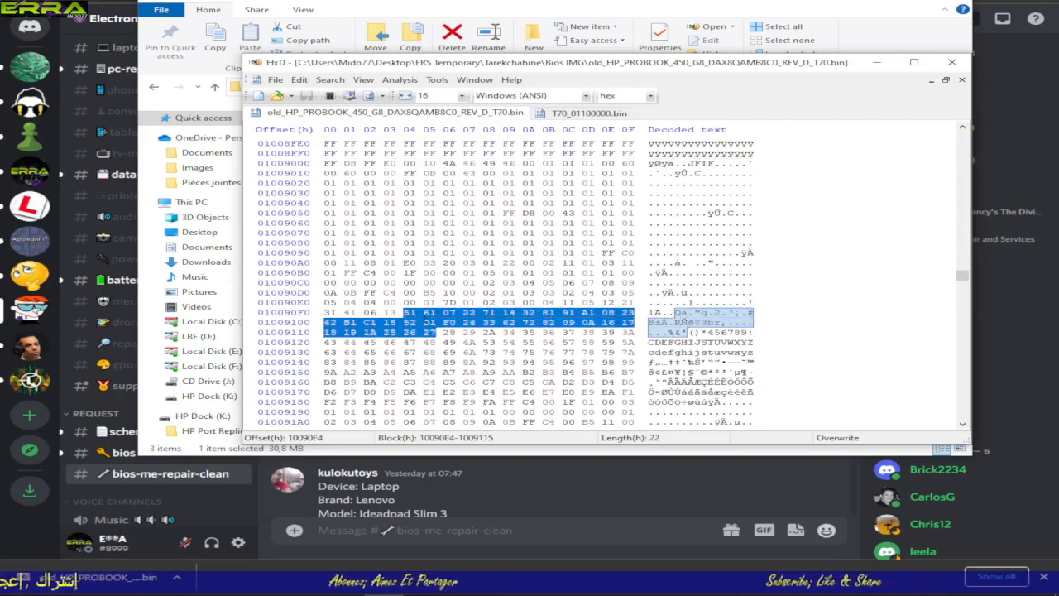
right_click(439, 331)
left_click(470, 352)
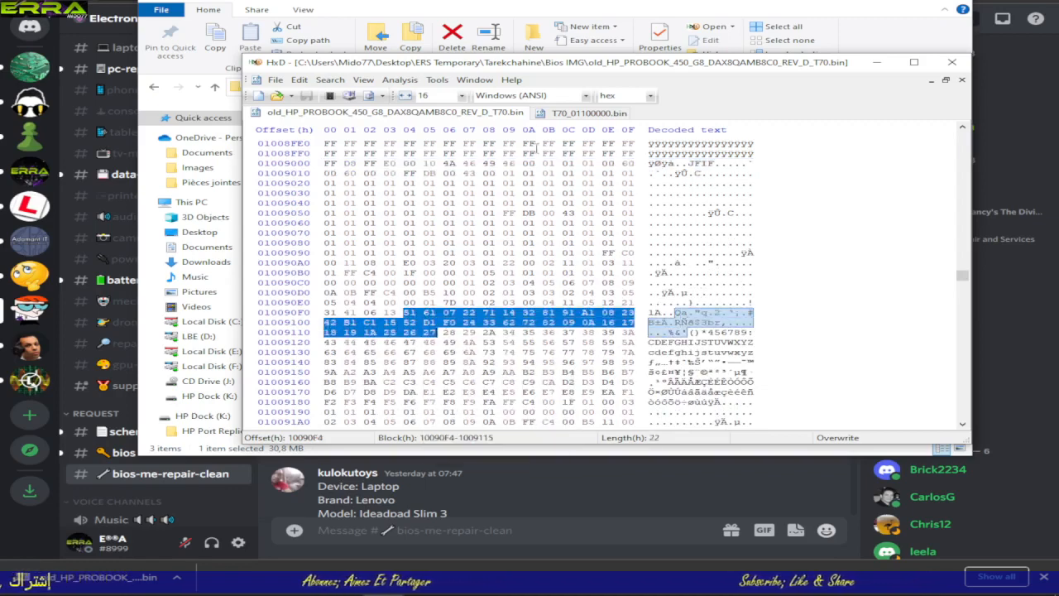
Step: Repeat the search of T70_01100000.bin in all directions for the hex block starting with FF D8 FF E0 00 10
left_click(577, 116)
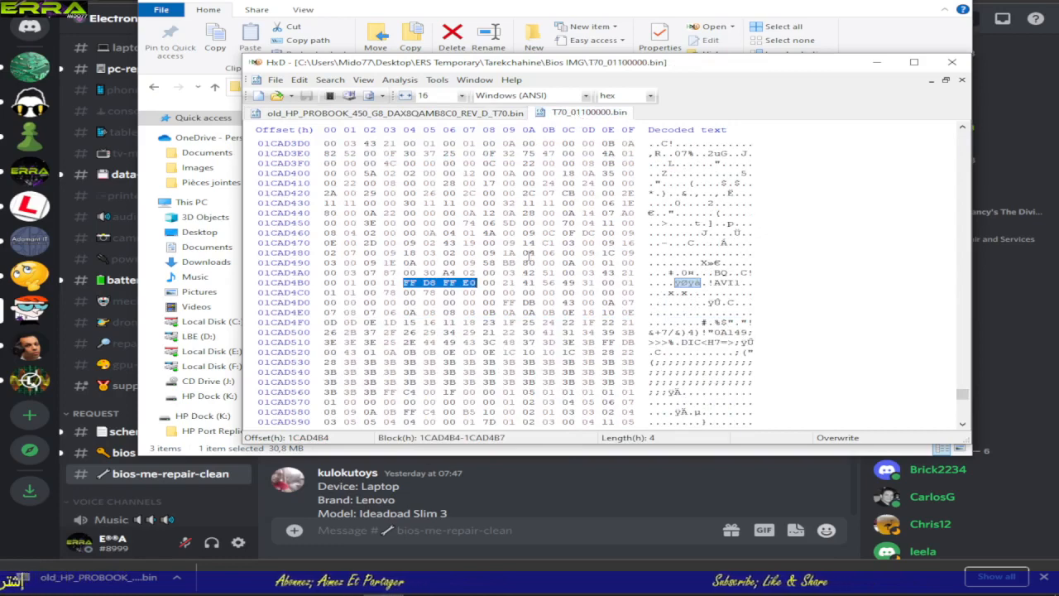
key("ctrl+f")
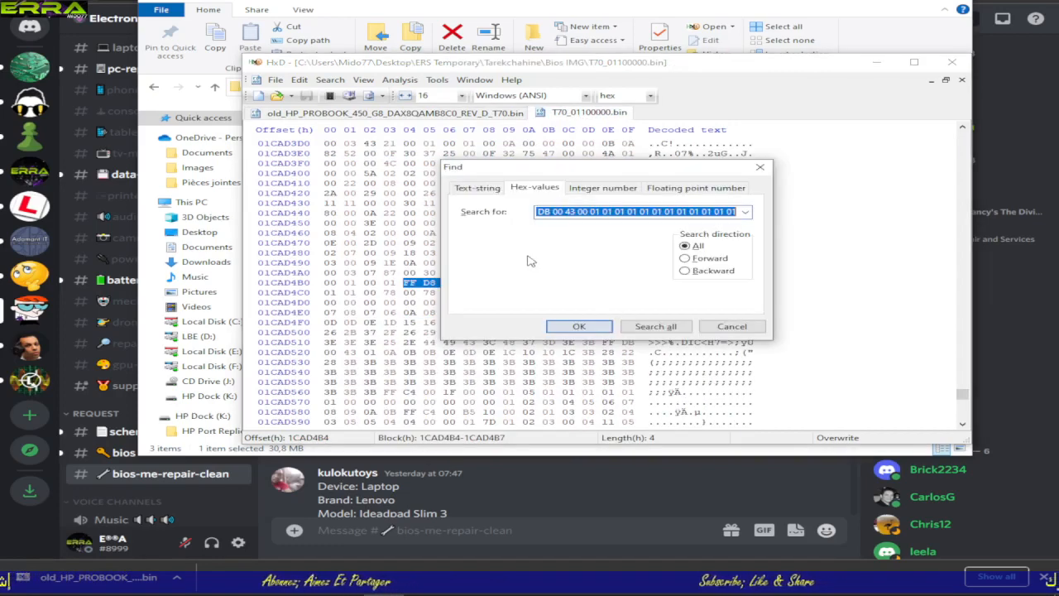
left_click(580, 326)
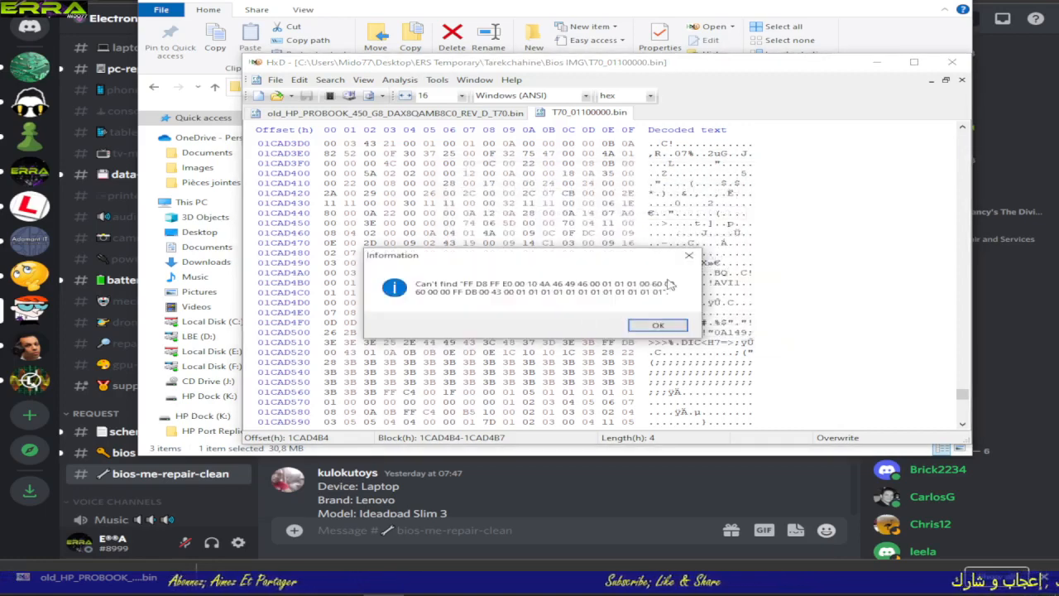
left_click(665, 320)
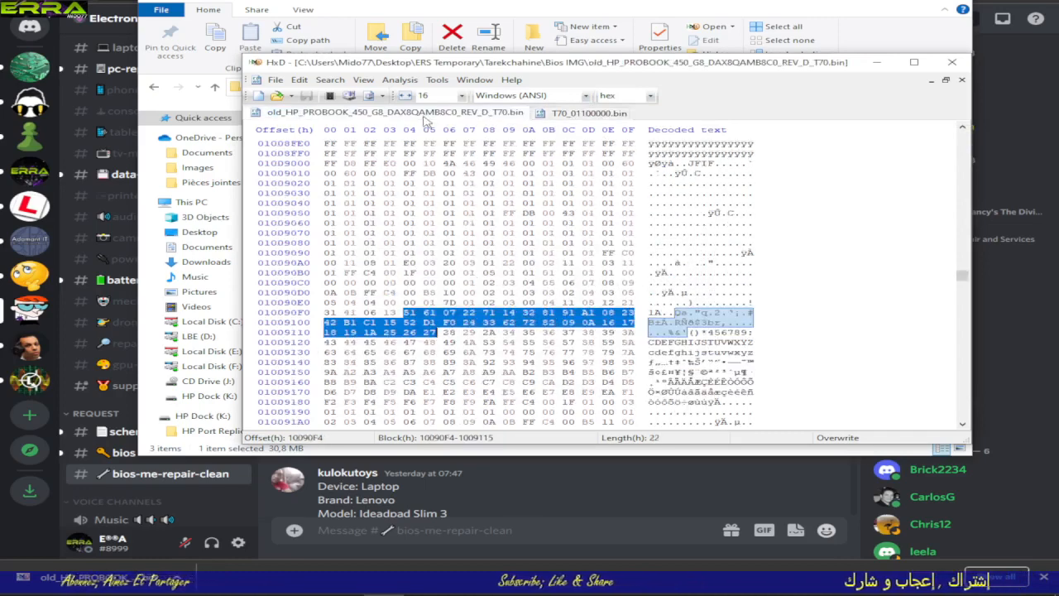
Step: Examine the old dump around offset 1009000, where the FF padding ends and the JFIF data begins
key("ctrl+Tab")
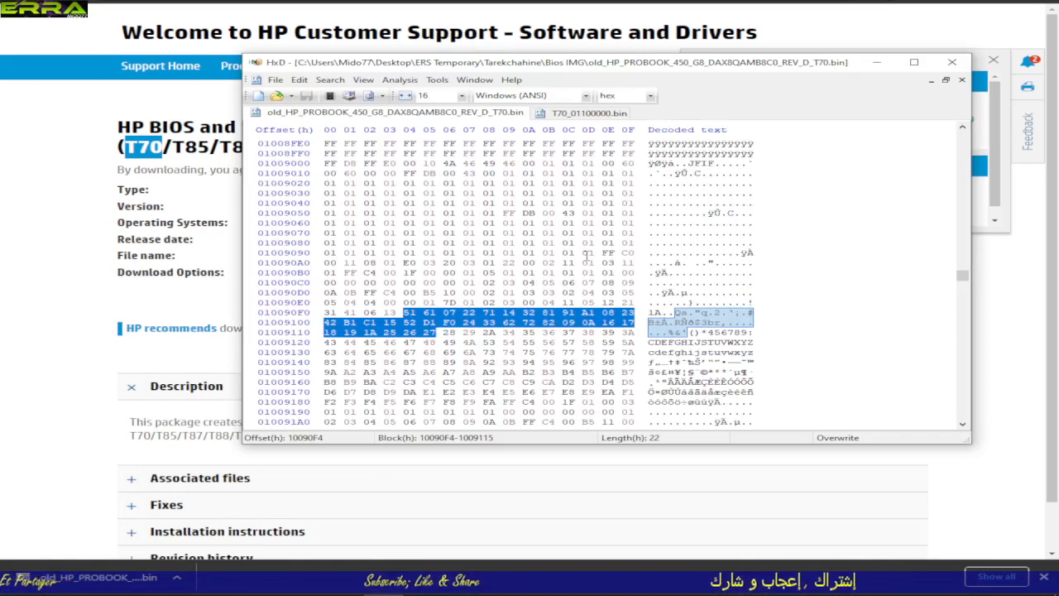
scroll(586, 253, "down", 5)
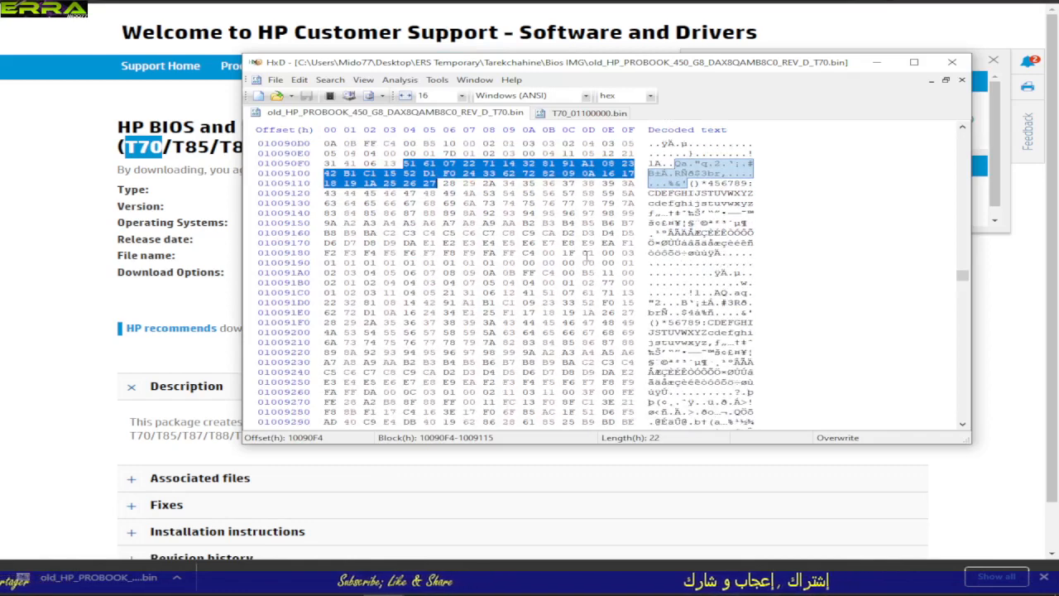
scroll(585, 255, "up", 3)
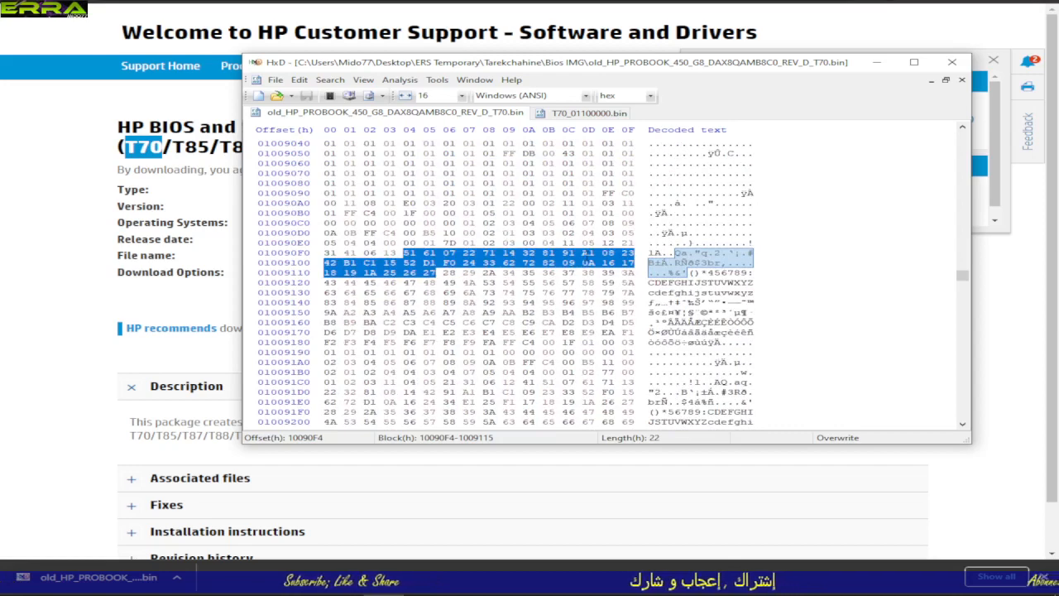
scroll(586, 255, "down", 10)
scroll(586, 255, "up", 17)
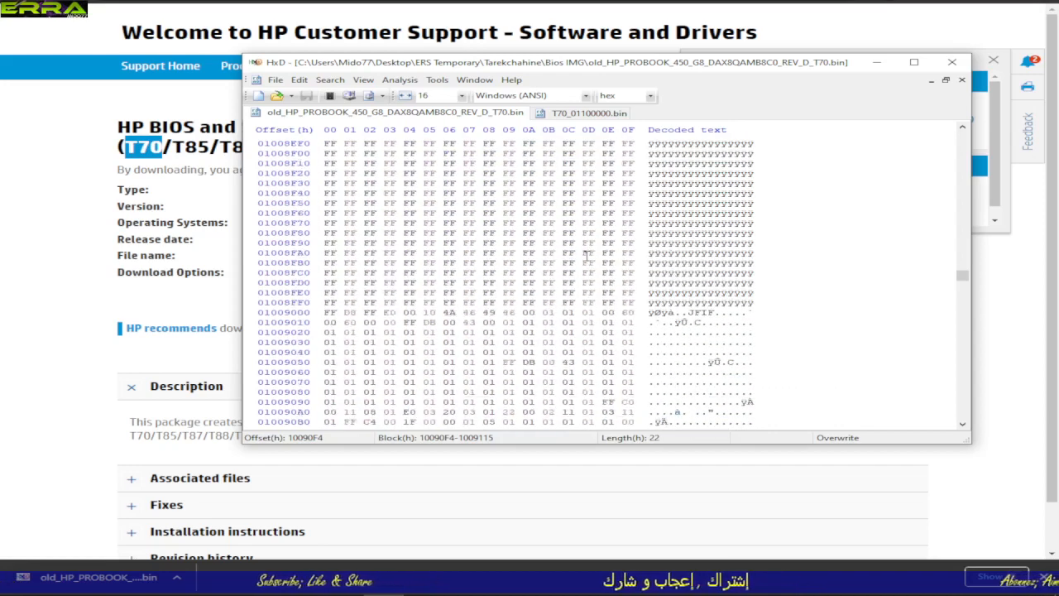
scroll(585, 255, "up", 1)
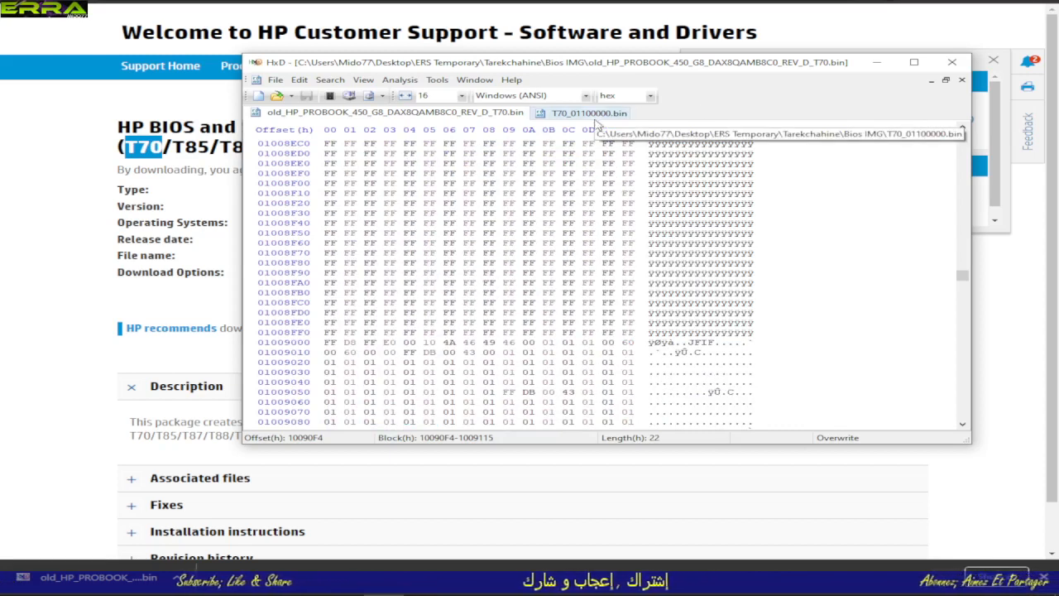
scroll(571, 203, "down", 2)
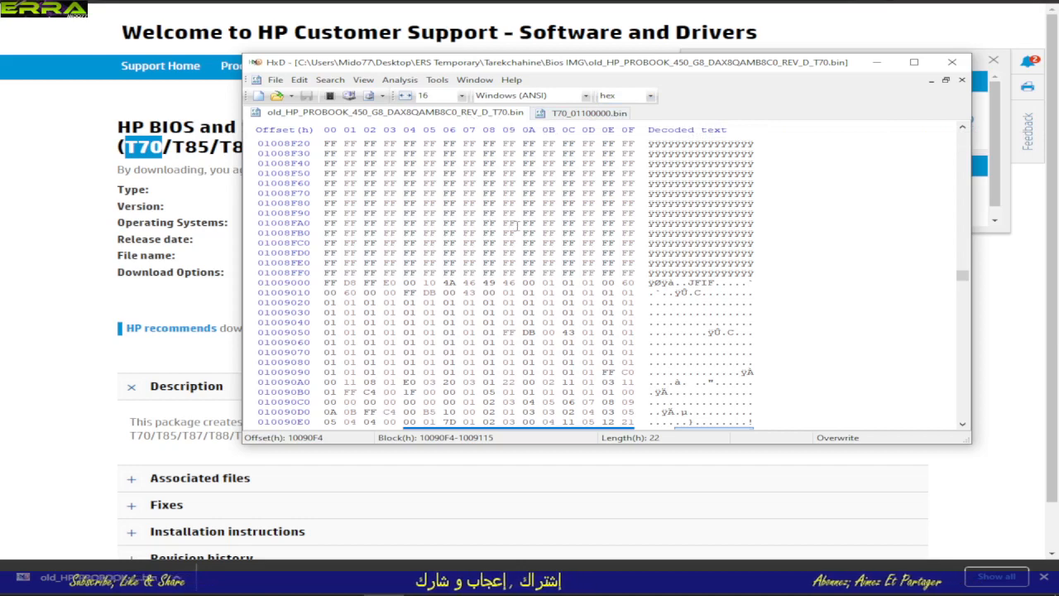
Step: Search the old dump in all directions for the text string t70
key("ctrl+f")
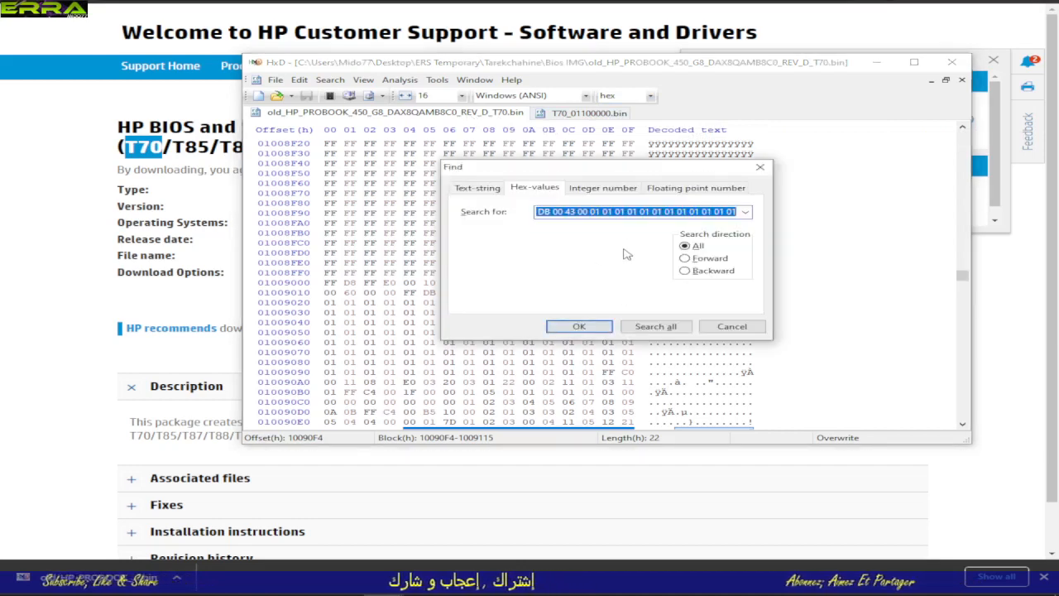
type("t")
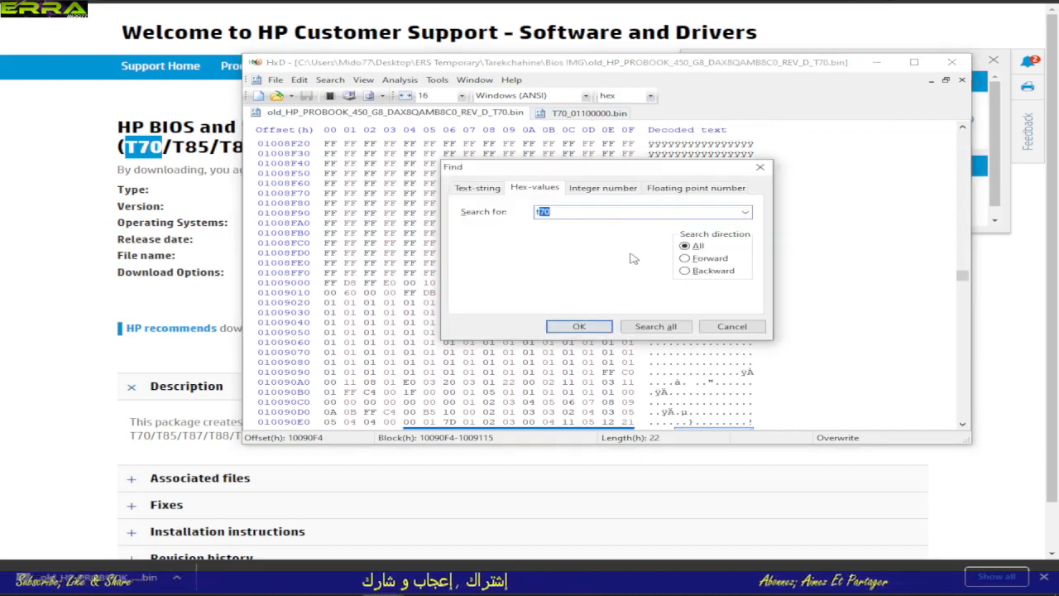
type("70")
key("Return")
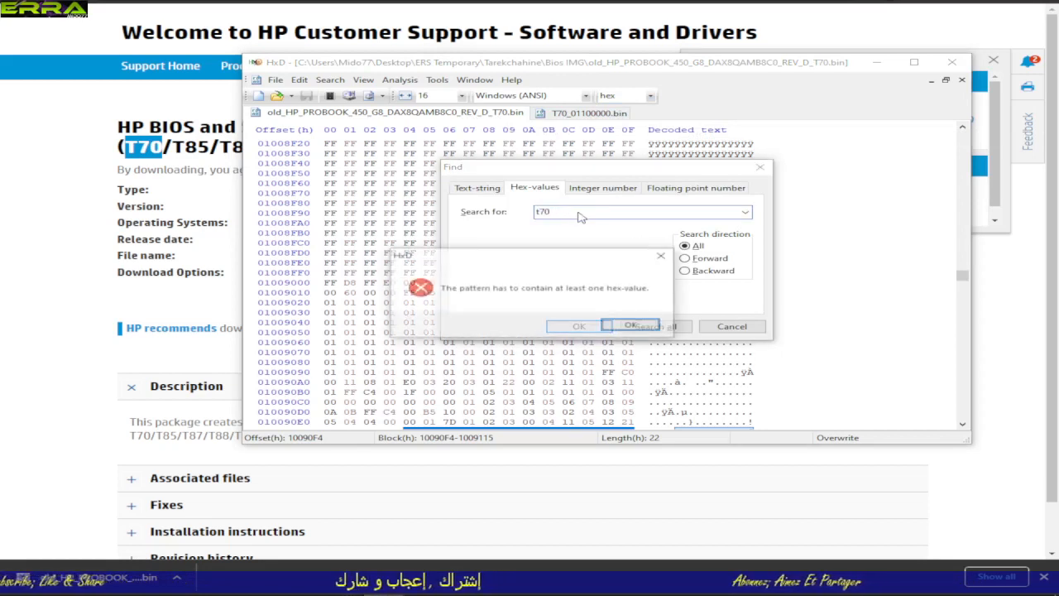
key("Return")
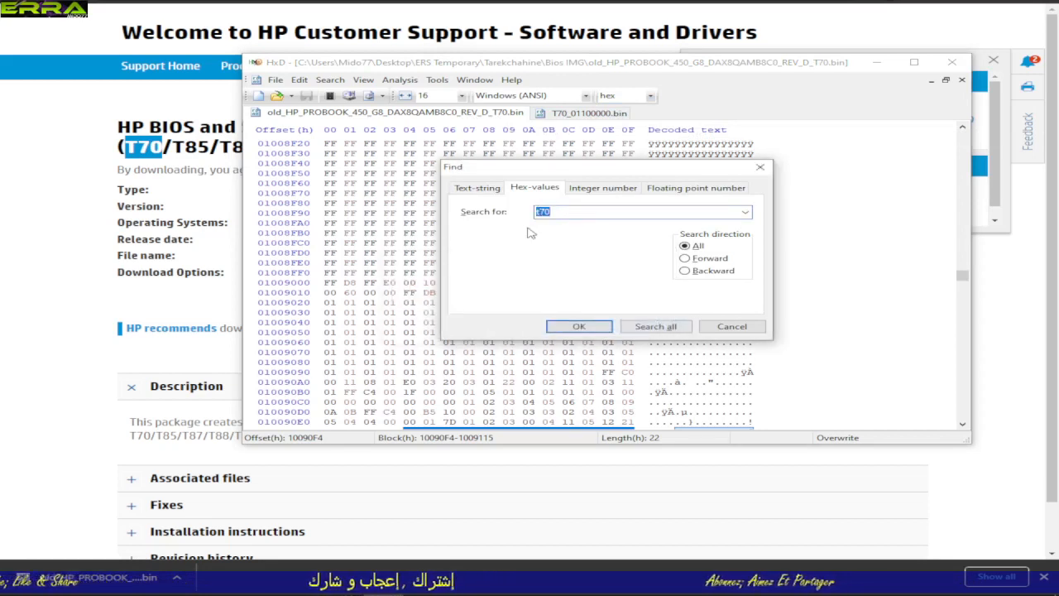
left_click(480, 191)
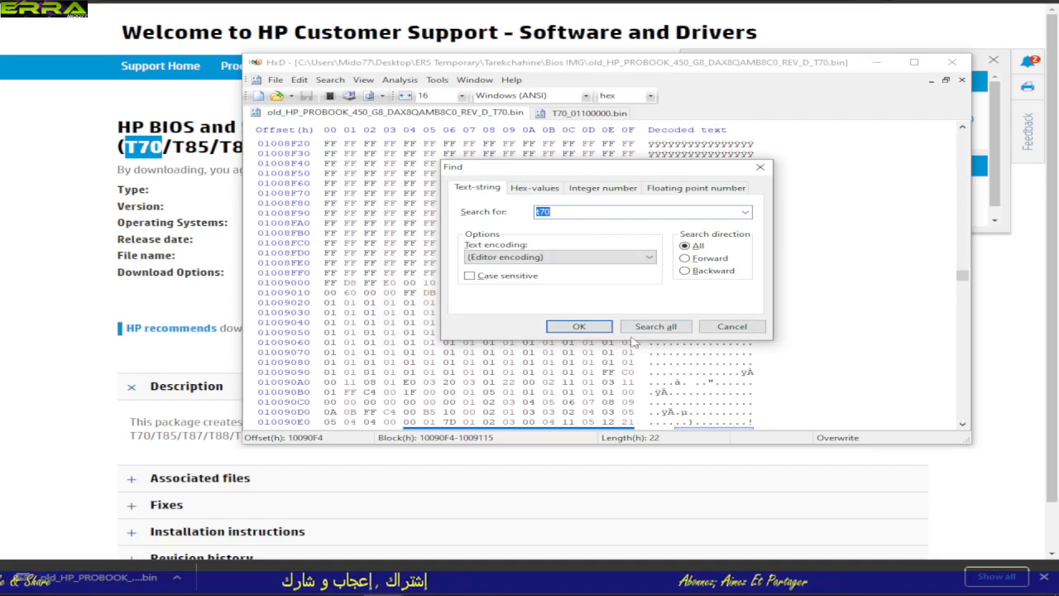
left_click(581, 327)
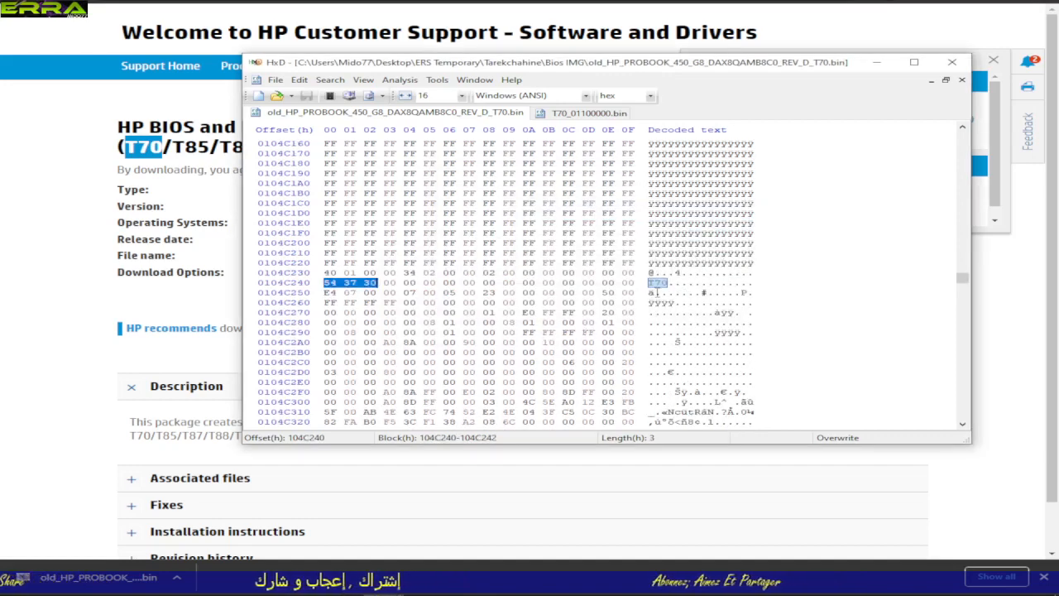
Step: Search T70_01100000.bin in all directions for the text string t70 and compare the match with the one in the old dump
left_click(571, 114)
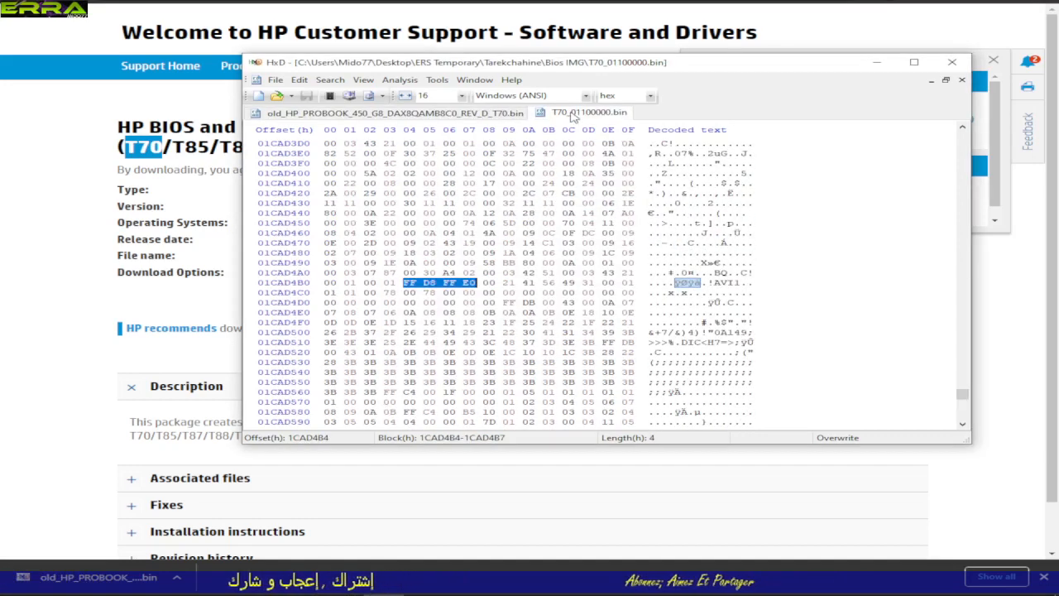
key("ctrl+f")
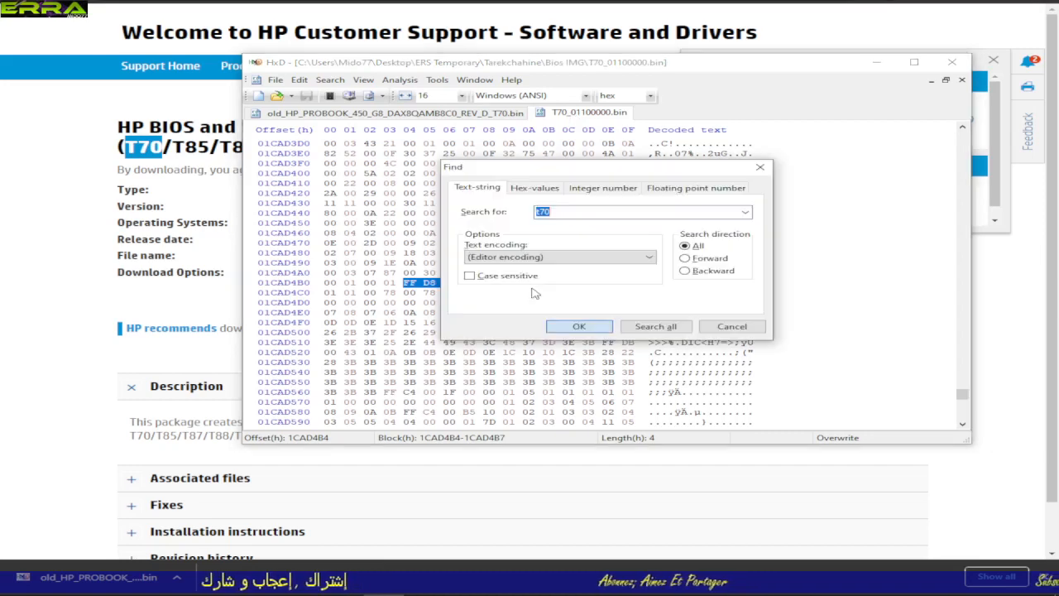
left_click(589, 327)
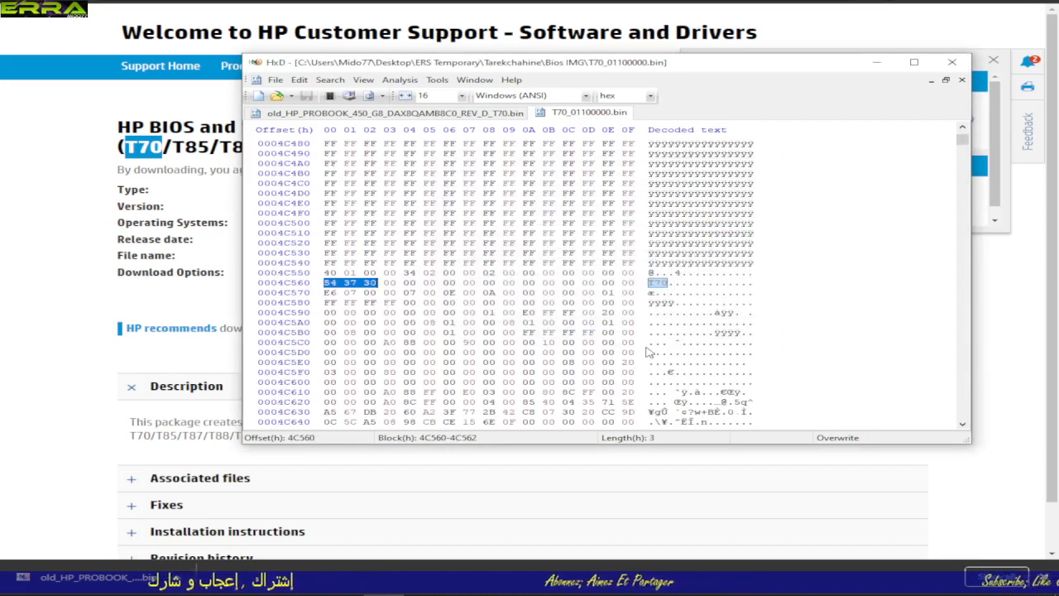
left_click(476, 115)
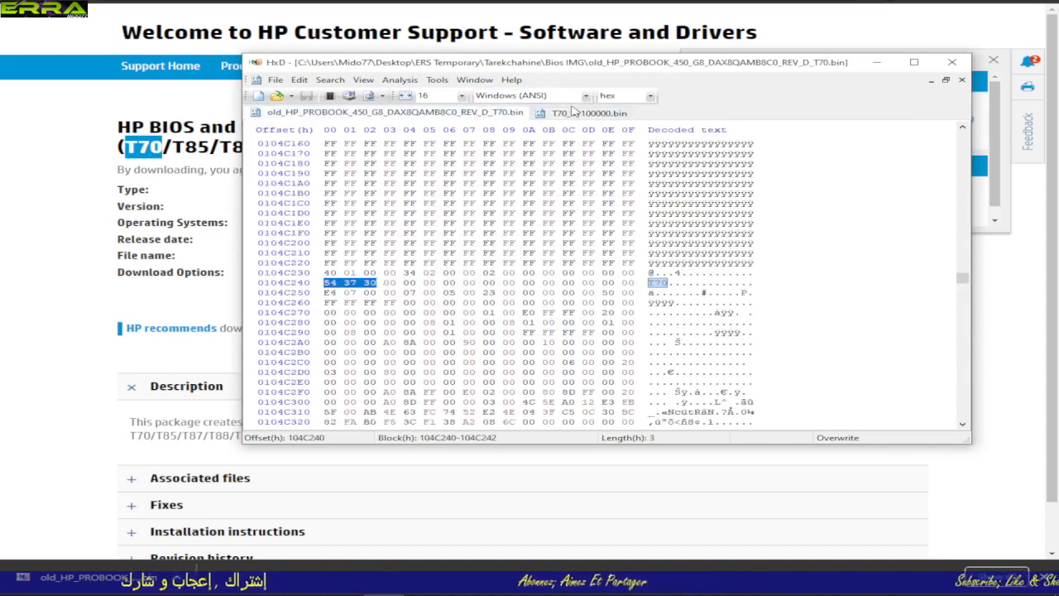
left_click(573, 112)
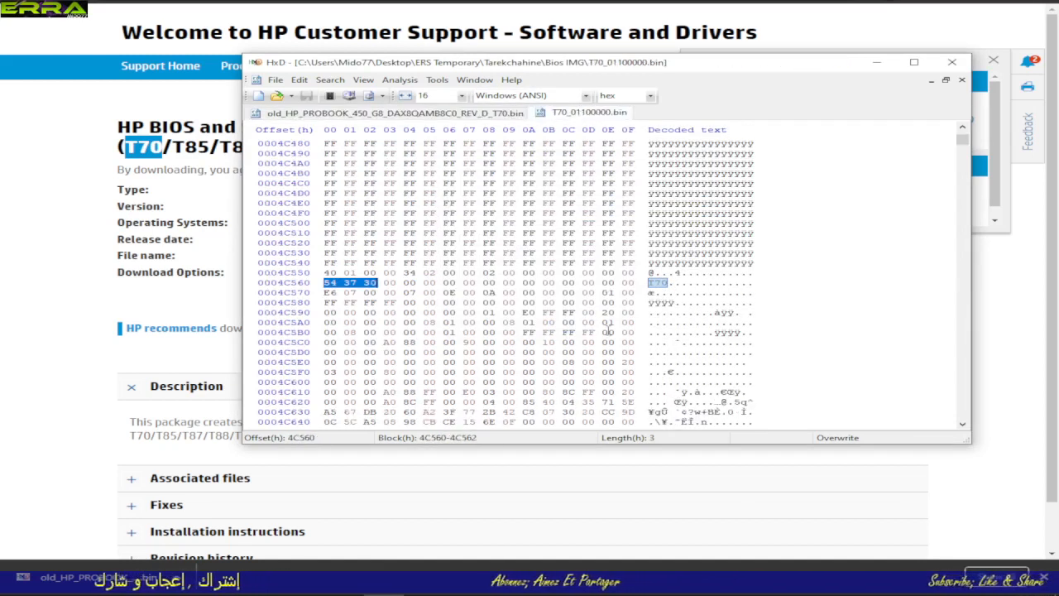
left_click(473, 114)
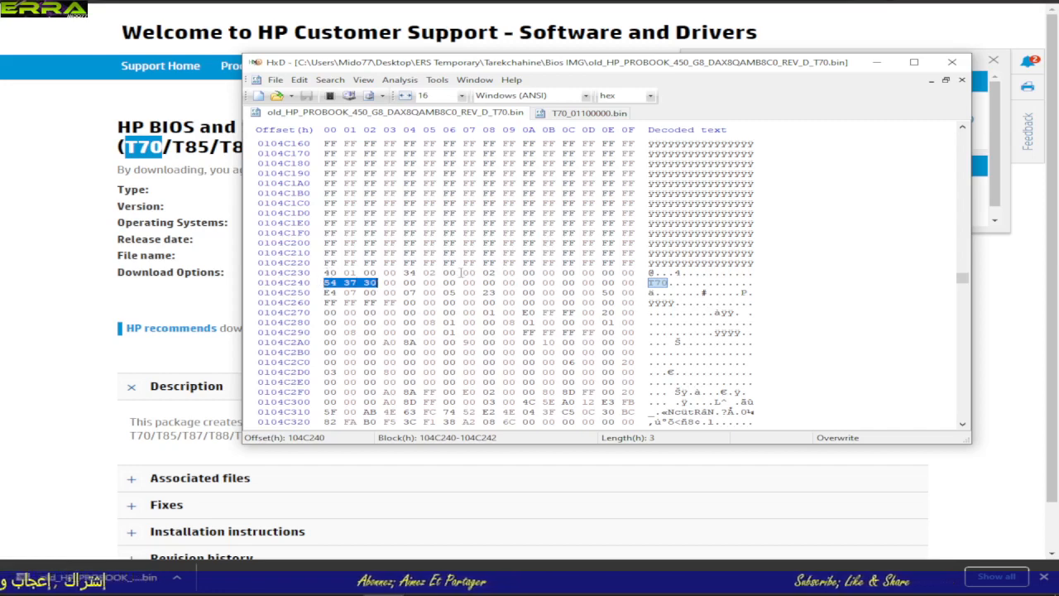
Step: Select the old dump's bytes backwards from 104C22F, just before the T70 header block, up to offset 1033380
left_click(629, 263)
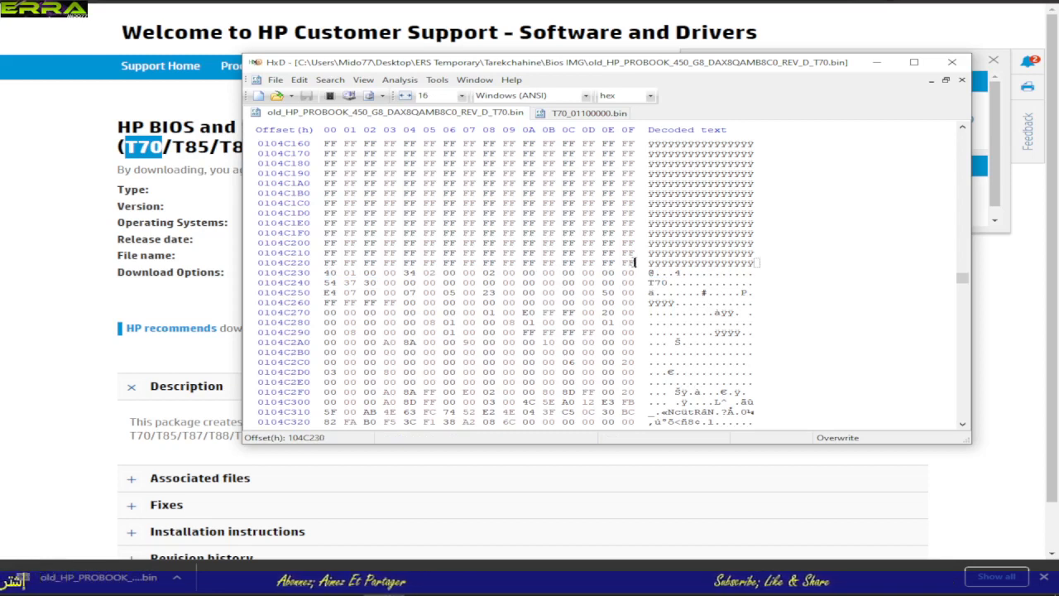
left_click_drag(631, 263, 361, 122)
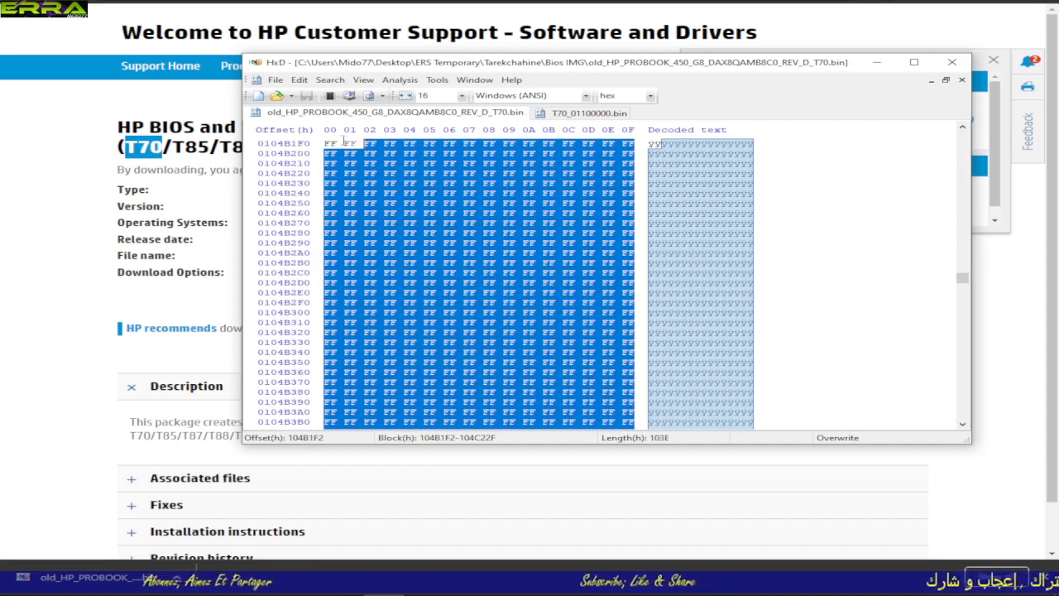
left_click_drag(344, 141, 338, 66)
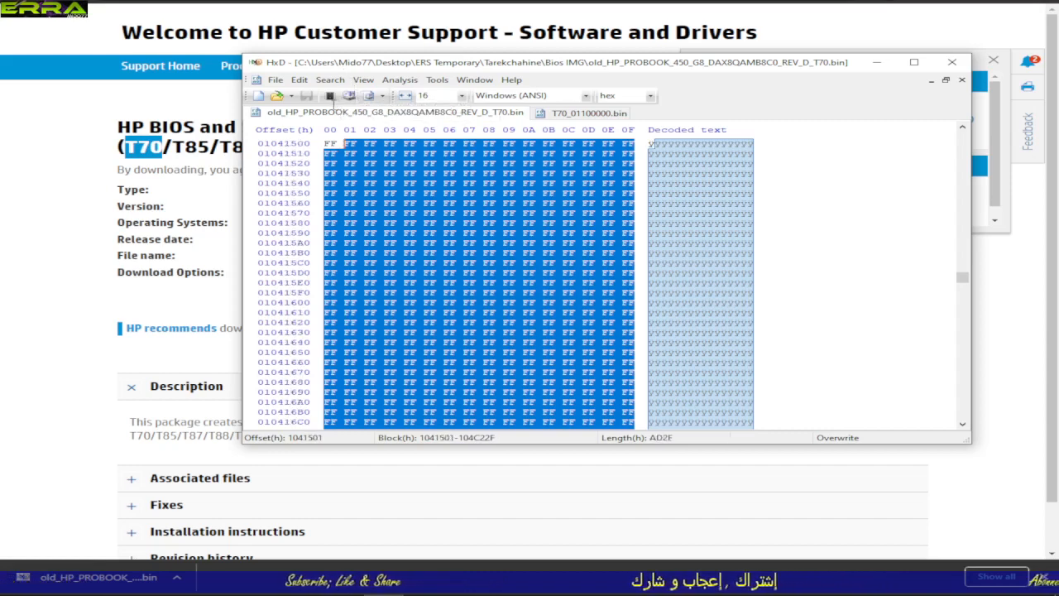
left_click_drag(320, 108, 320, 48)
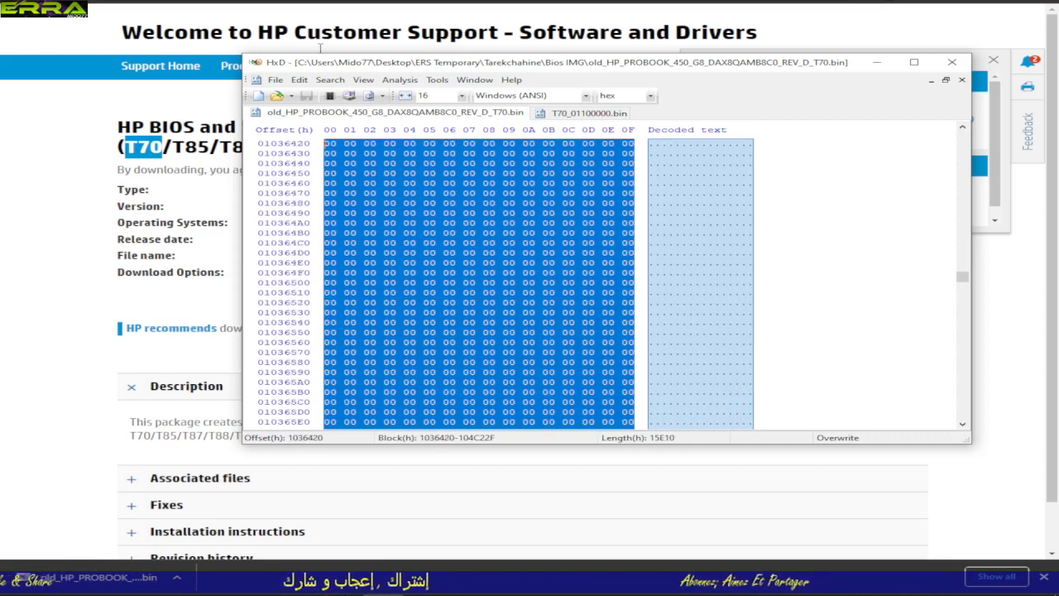
left_click_drag(320, 48, 345, 143)
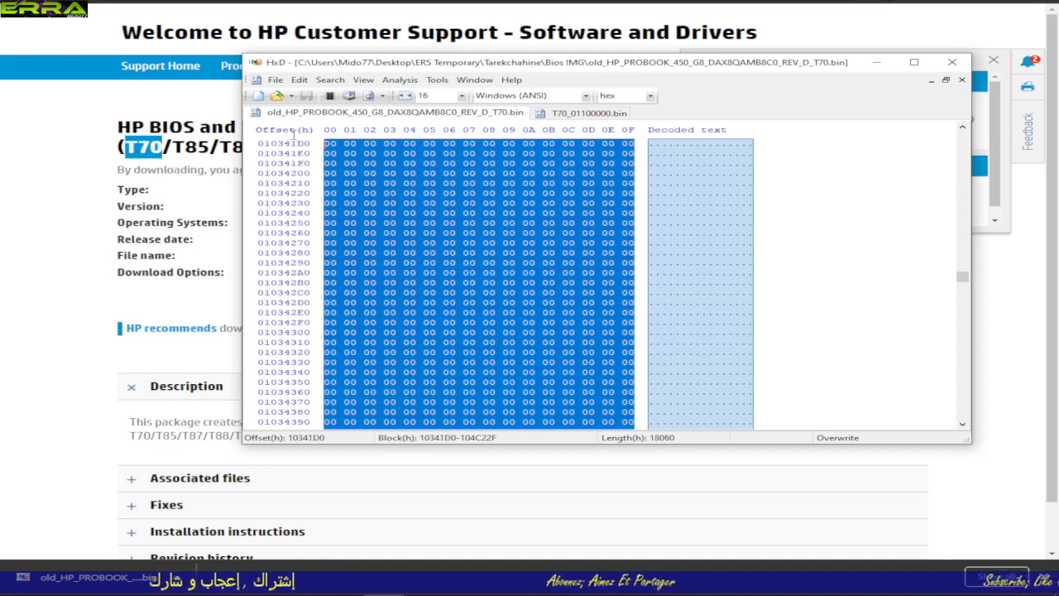
left_click_drag(293, 135, 304, 174)
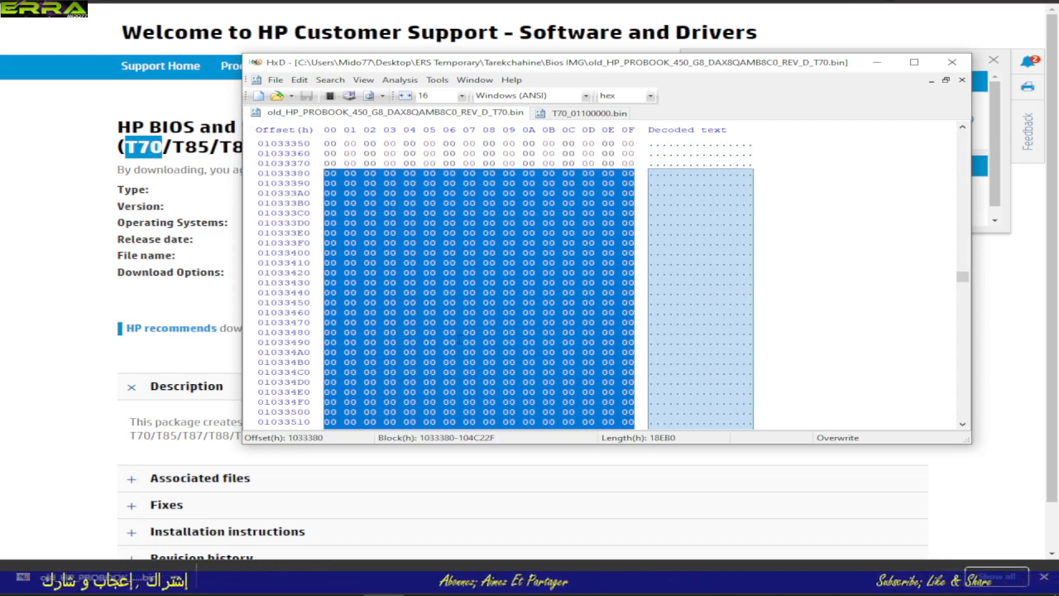
Step: Extend the old dump's selection backwards past offset 1000000 to FFEA80, keeping its end at 104C22F
key("shift+Page_Up")
key("shift+Page_Up")
key("shift+Page_Up")
key("shift+Page_Up")
key("shift+Page_Up")
key("shift+Page_Up")
key("shift+Page_Up")
key("shift+Page_Up")
key("shift+Page_Up")
key("shift+Page_Up")
key("shift+Page_Up")
key("shift+Page_Up")
key("shift+Page_Up")
key("shift+Page_Up")
key("shift+Page_Up")
key("shift+Page_Up")
key("shift+Page_Up")
key("shift+Page_Up")
key("shift+Page_Up")
key("shift+Page_Up")
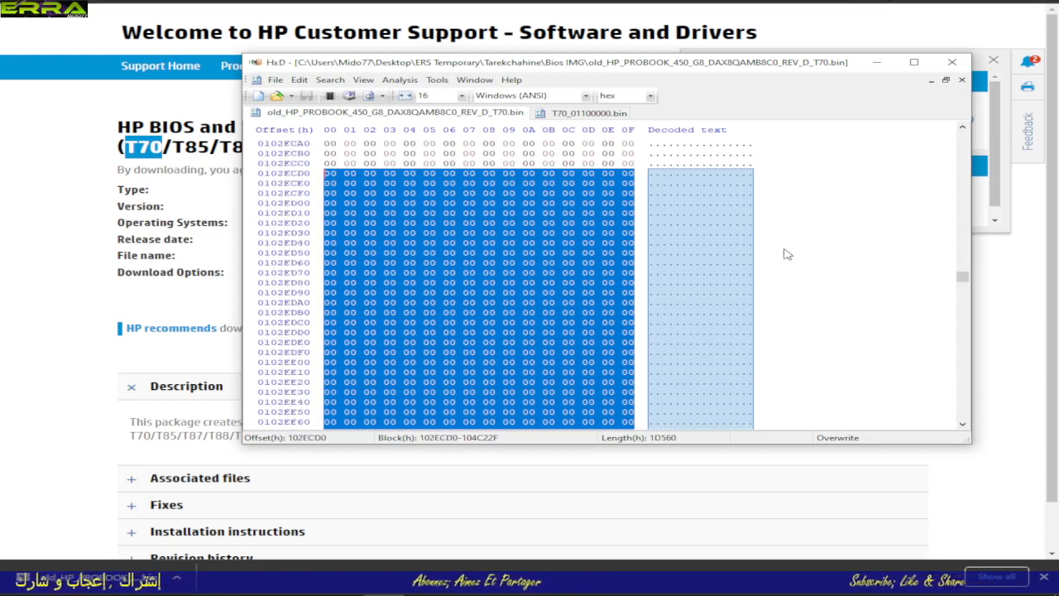
key("shift+Page_Up")
key("shift+Page_Up")
key("shift+Page_Up")
key("shift+Page_Up")
key("shift+Page_Up")
key("shift+Page_Up")
key("shift+Page_Up")
key("shift+Page_Up")
key("shift+Page_Up")
key("shift+Page_Up")
key("shift+Page_Up")
key("shift+Page_Up")
key("shift+Page_Up")
key("shift+Page_Up")
key("shift+Page_Up")
key("shift+Page_Up")
key("shift+Page_Up")
key("shift+Page_Up")
key("shift+Page_Up")
key("shift+Page_Up")
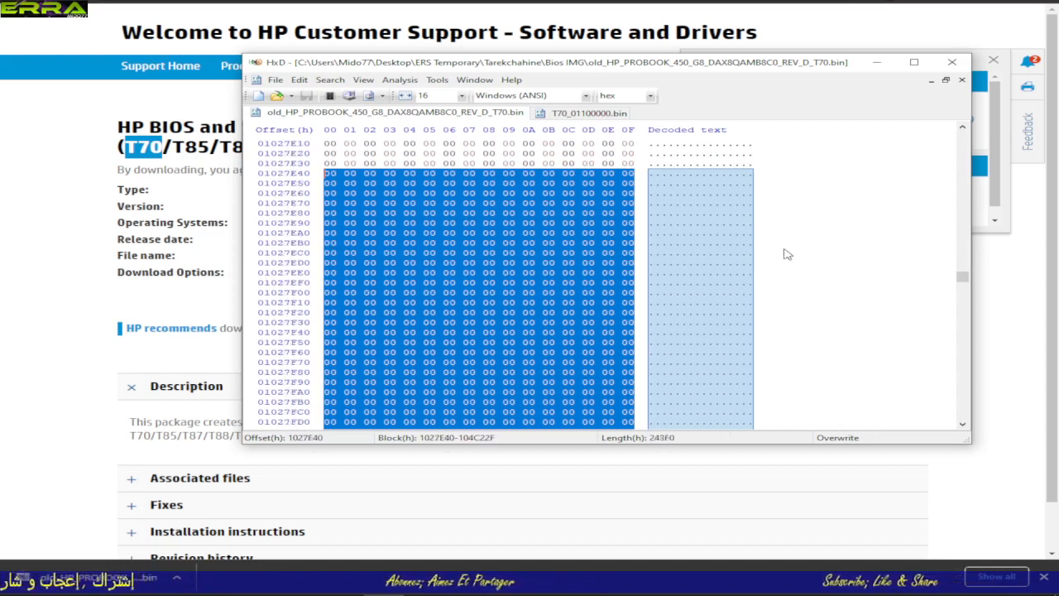
key("shift+Page_Up")
key("shift+Page_Up")
key("shift+Page_Up")
key("shift+Page_Up")
key("shift+Page_Up")
key("shift+Page_Up")
key("shift+Page_Up")
key("shift+Page_Up")
key("shift+Page_Up")
key("shift+Page_Up")
key("shift+Page_Up")
key("shift+Page_Up")
key("shift+Page_Up")
key("shift+Page_Up")
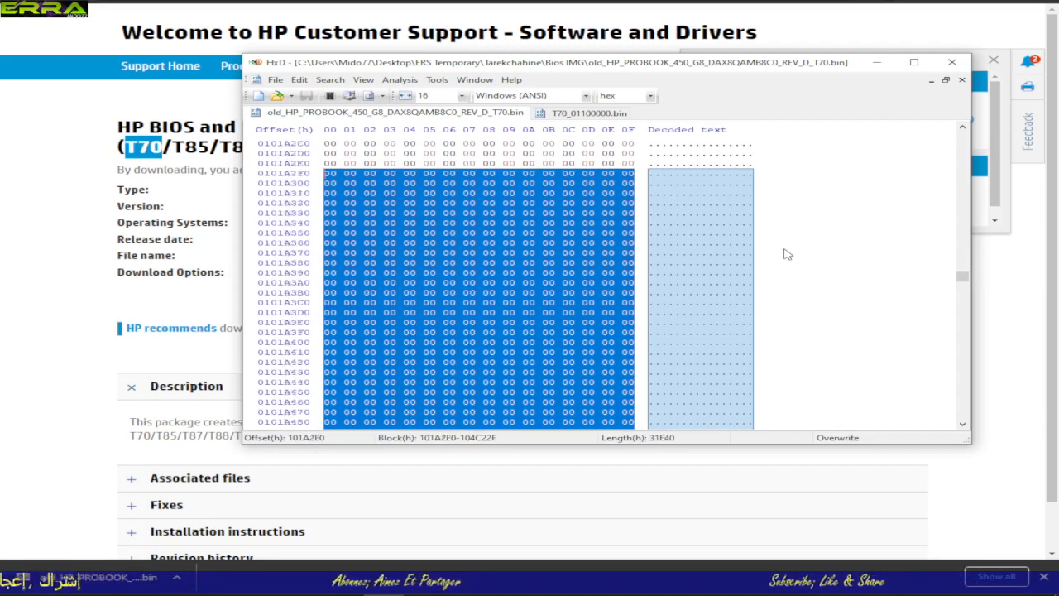
key("shift+Page_Up")
key("shift+Page_Up")
key("shift+Page_Up")
key("shift+Page_Up")
key("shift+Page_Up")
key("shift+Page_Up")
key("shift+Page_Up")
key("shift+Page_Up")
key("shift+Page_Up")
key("shift+Page_Up")
key("shift+Page_Up")
key("shift+Page_Up")
key("shift+Page_Up")
key("shift+Page_Up")
key("shift+Page_Up")
key("shift+Page_Up")
key("shift+Page_Up")
key("shift+Page_Up")
key("shift+Page_Up")
key("shift+Page_Up")
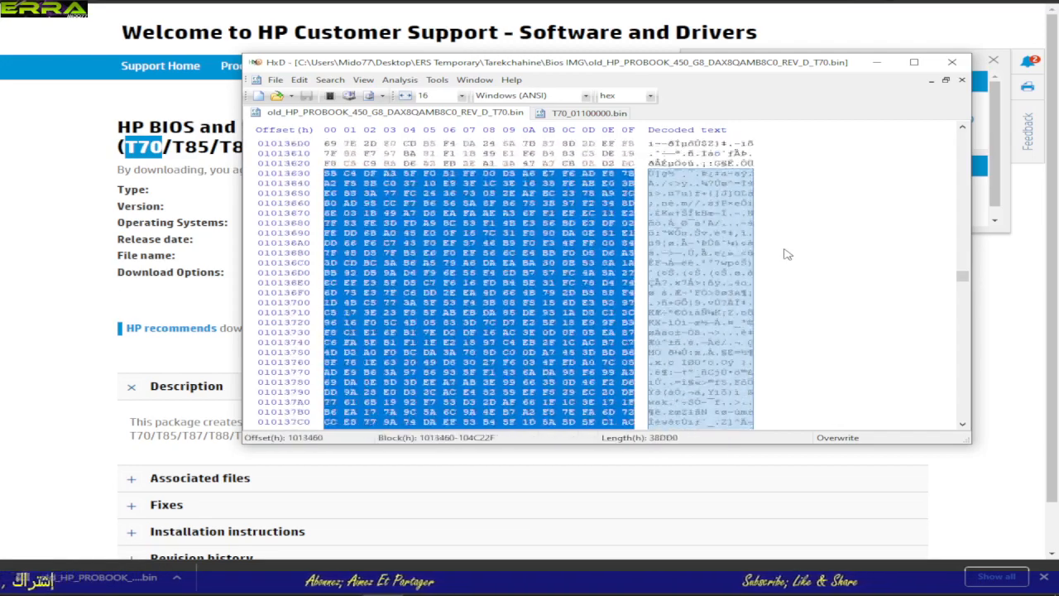
key("shift+Page_Up")
key("shift+Page_Up")
key("shift+Page_Up")
key("shift+Page_Up")
key("shift+Page_Up")
key("shift+Page_Up")
key("shift+Page_Up")
key("shift+Page_Up")
key("shift+Page_Up")
key("shift+Page_Up")
key("shift+Page_Up")
key("shift+Page_Up")
key("shift+Page_Up")
key("shift+Page_Up")
key("shift+Page_Up")
key("shift+Page_Up")
key("shift+Page_Up")
key("shift+Page_Up")
key("shift+Page_Up")
key("shift+Page_Up")
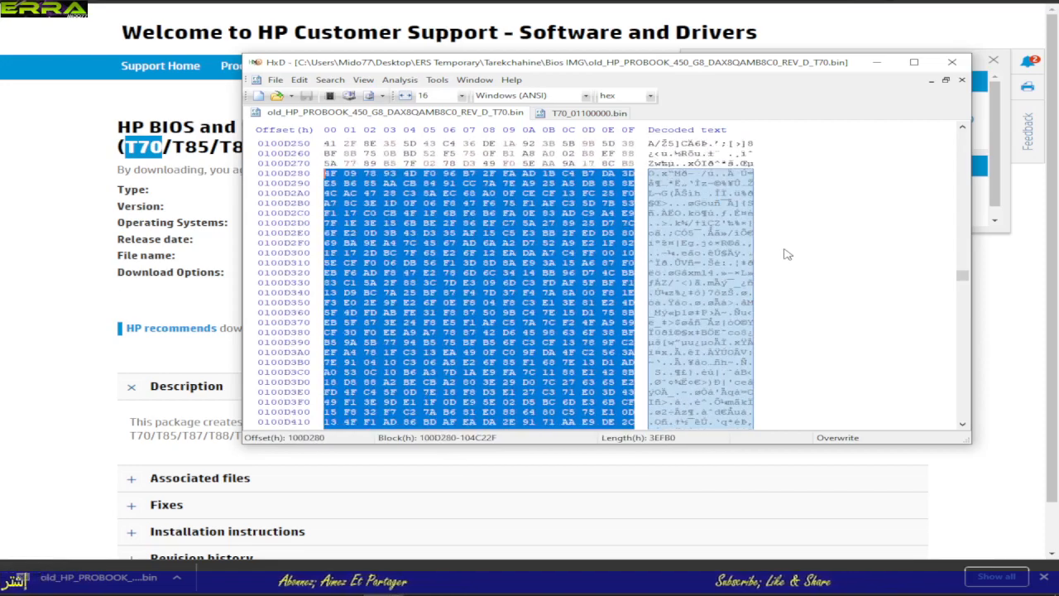
key("shift+Page_Up")
key("shift+Page_Up")
key("shift+Page_Up")
key("shift+Page_Up")
key("shift+Page_Up")
key("shift+Page_Up")
key("shift+Page_Up")
key("shift+Page_Up")
key("shift+Page_Up")
key("shift+Page_Up")
key("shift+Page_Up")
key("shift+Page_Up")
key("shift+Page_Up")
key("shift+Page_Up")
key("shift+Page_Up")
key("shift+Page_Up")
key("shift+Page_Up")
key("shift+Page_Up")
key("shift+Page_Up")
key("shift+Page_Up")
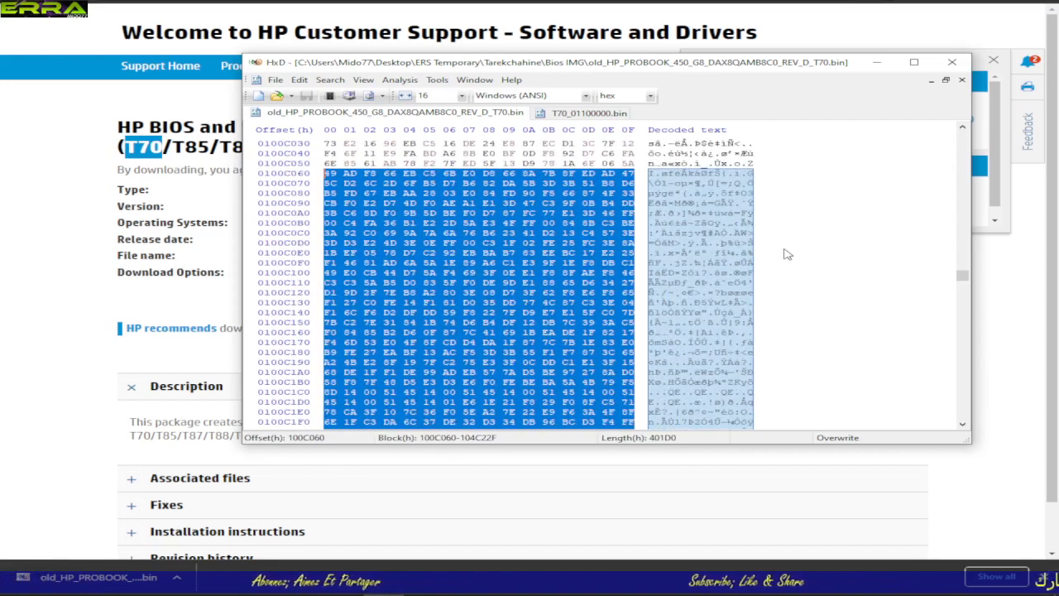
key("shift+Page_Up")
key("shift+Page_Up")
key("shift+Page_Up")
key("shift+Page_Up")
key("shift+Page_Up")
key("shift+Page_Up")
key("shift+Page_Up")
key("shift+Page_Up")
key("shift+Page_Up")
key("shift+Page_Up")
key("shift+Page_Up")
key("shift+Page_Up")
key("shift+Page_Up")
key("shift+Page_Up")
key("shift+Page_Up")
key("shift+Page_Up")
key("shift+Page_Up")
key("shift+Page_Up")
key("shift+Page_Up")
key("shift+Page_Up")
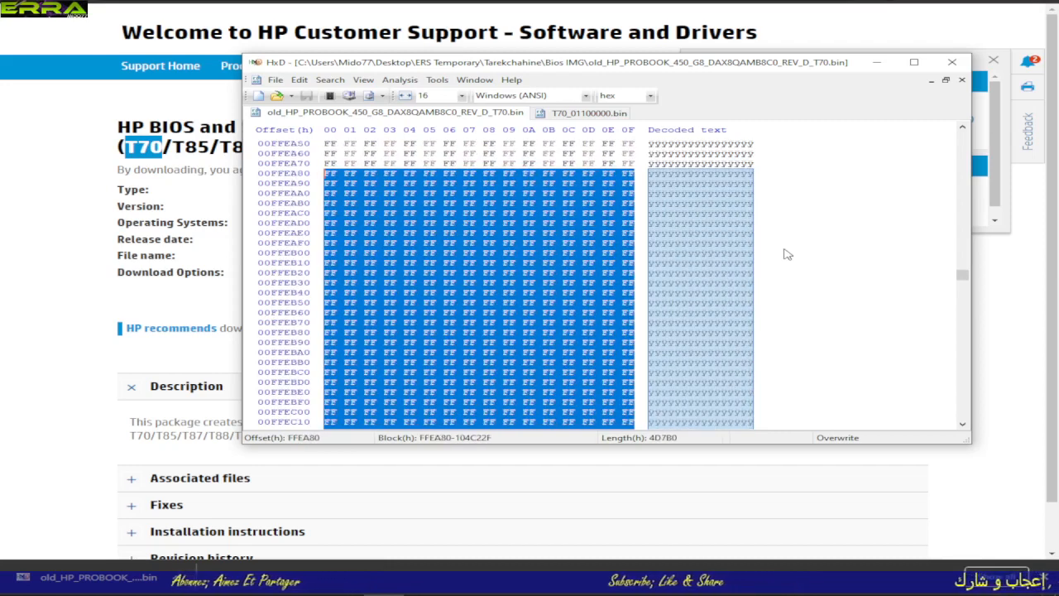
key("shift+Page_Down")
key("shift+Page_Down")
key("shift+Page_Down")
key("shift+Page_Down")
key("shift+Page_Down")
key("shift+Page_Down")
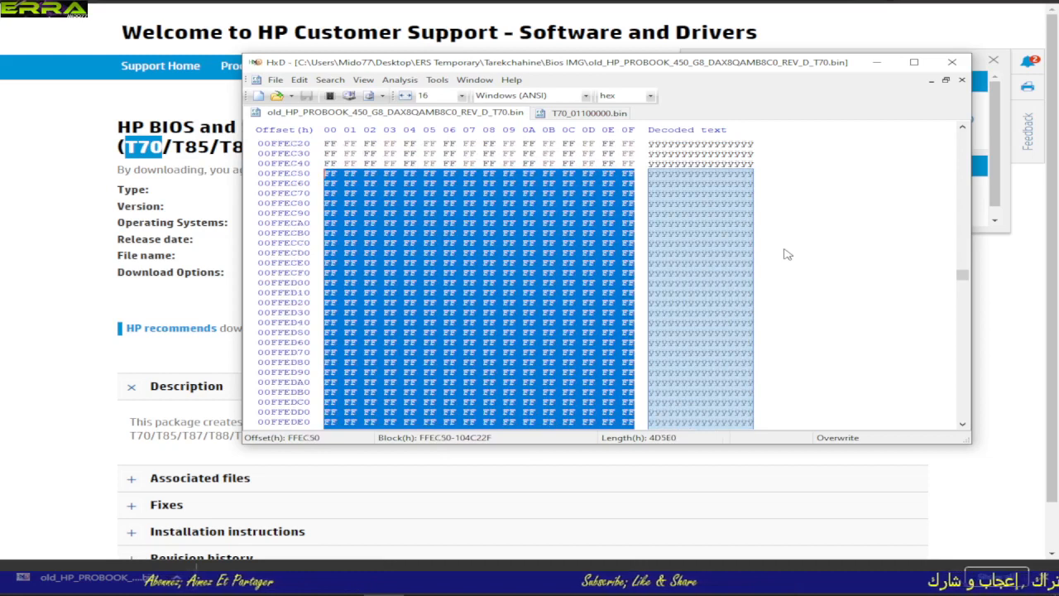
key("shift+Page_Down")
key("shift+Page_Down")
key("shift+Page_Down")
key("shift+Page_Down")
key("shift+Page_Down")
key("shift+Page_Down")
key("shift+Page_Down")
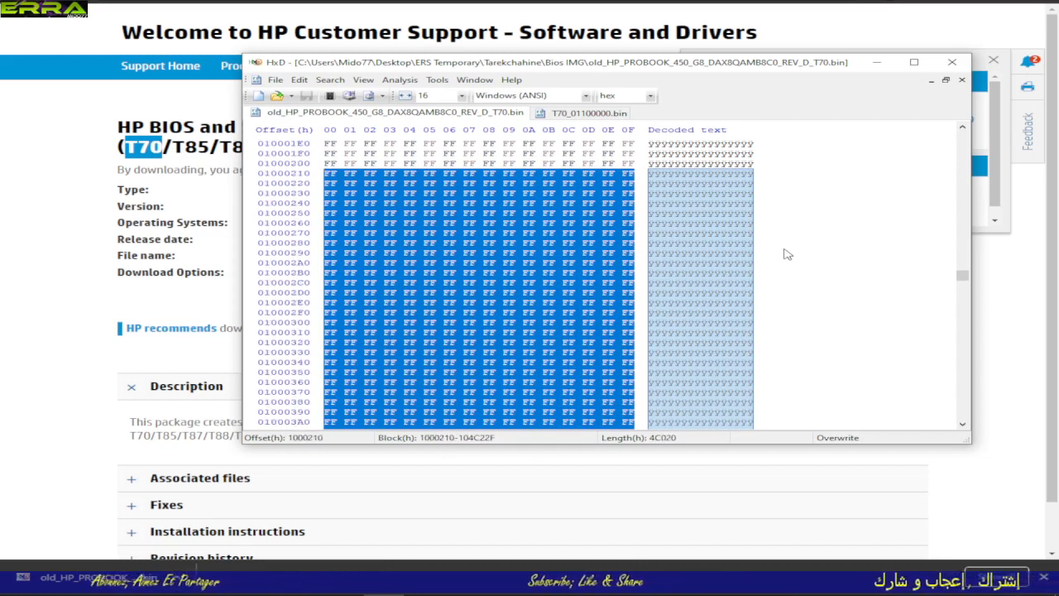
key("shift+Up")
key("shift+Up")
key("shift+Up")
key("shift+Up")
key("shift+Up")
key("shift+Up")
key("shift+Up")
key("shift+Up")
key("shift+Up")
key("shift+Up")
key("shift+Up")
key("shift+Up")
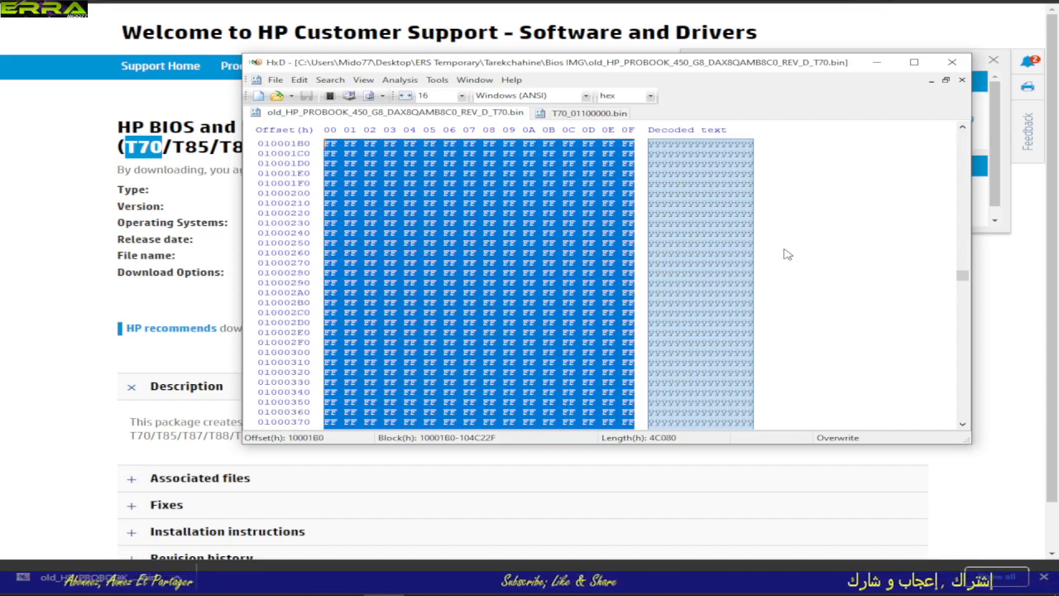
key("shift+Up")
key("shift+Up")
key("shift+Up")
key("shift+Up")
key("shift+Up")
key("shift+Up")
key("shift+Up")
key("shift+Up")
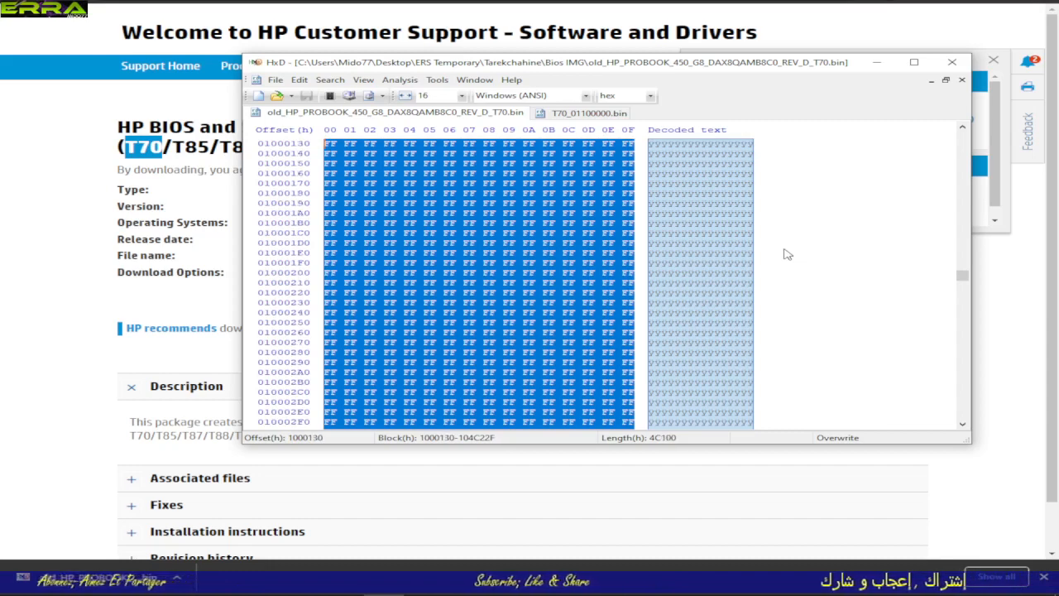
key("shift+Up")
key("shift+Up")
key("shift+Up")
key("shift+Up")
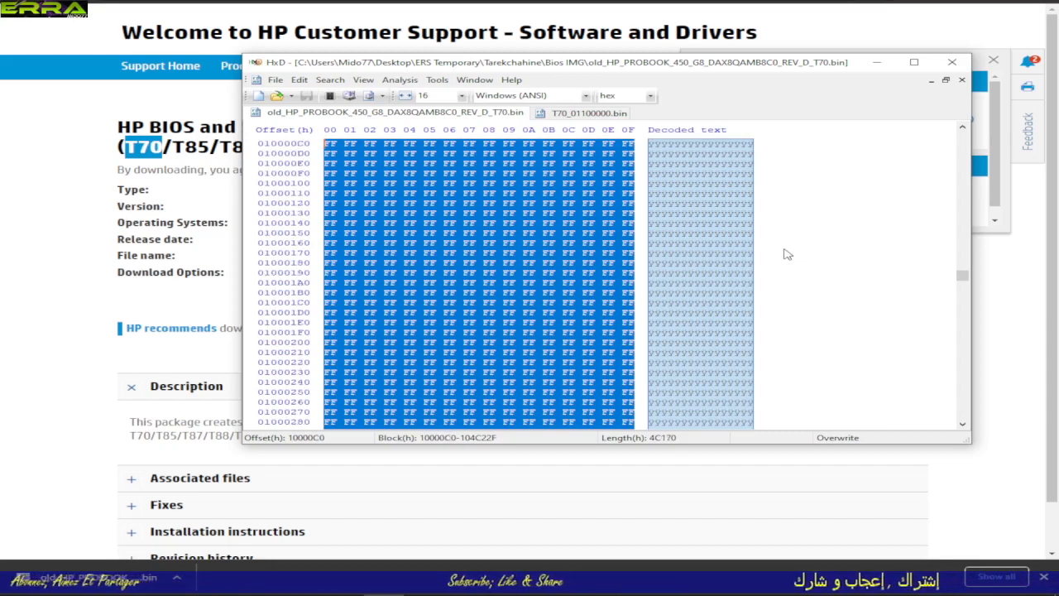
key("shift+Up")
key("shift+Up")
key("shift+Up")
key("shift+Up")
key("shift+Up")
key("shift+Up")
key("shift+Up")
key("shift+Up")
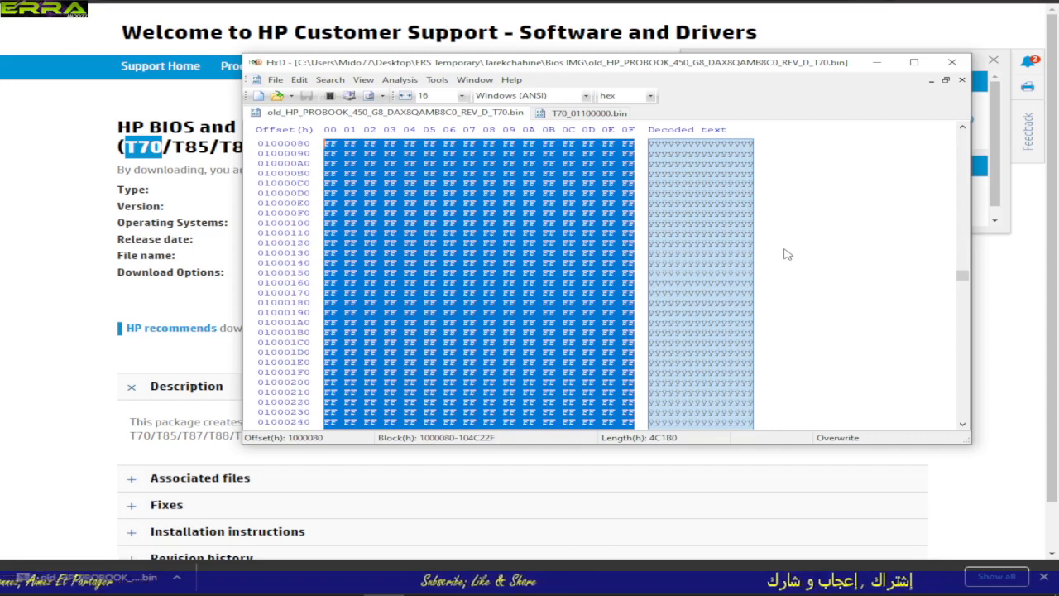
key("shift+Up")
key("shift+Up")
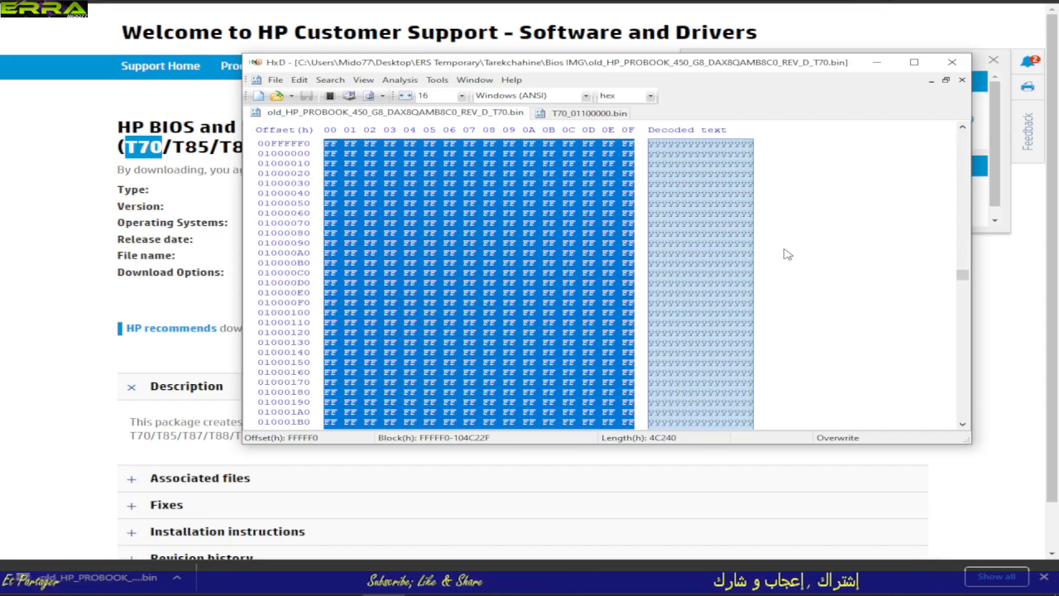
key("shift+Down")
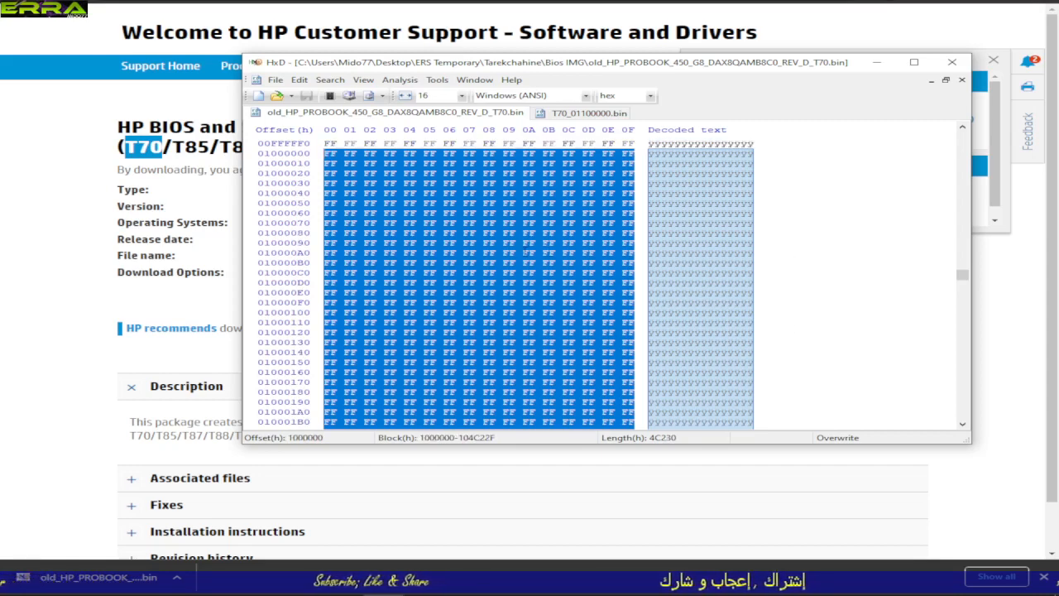
Step: Place the cursor at 4C550 in T70_01100000.bin, right after the FF padding, and check the old dump's selected block length
left_click(573, 114)
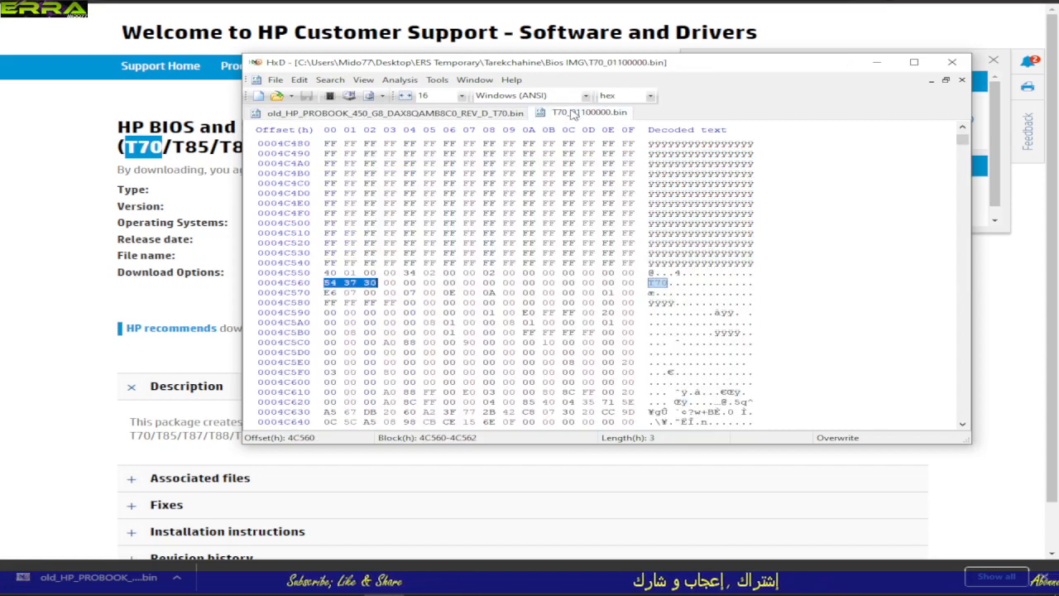
left_click(635, 262)
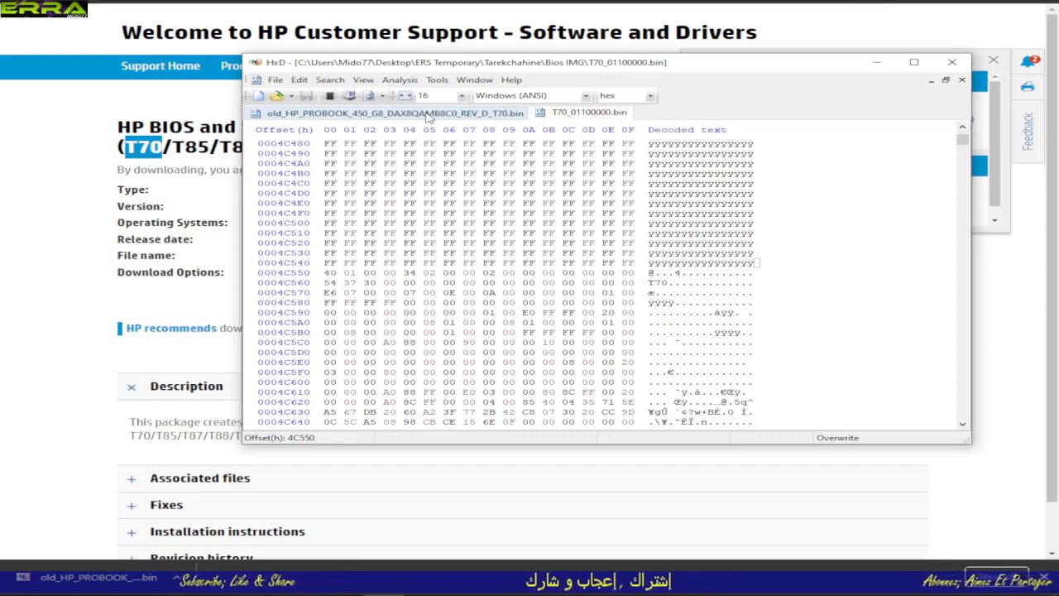
left_click(428, 115)
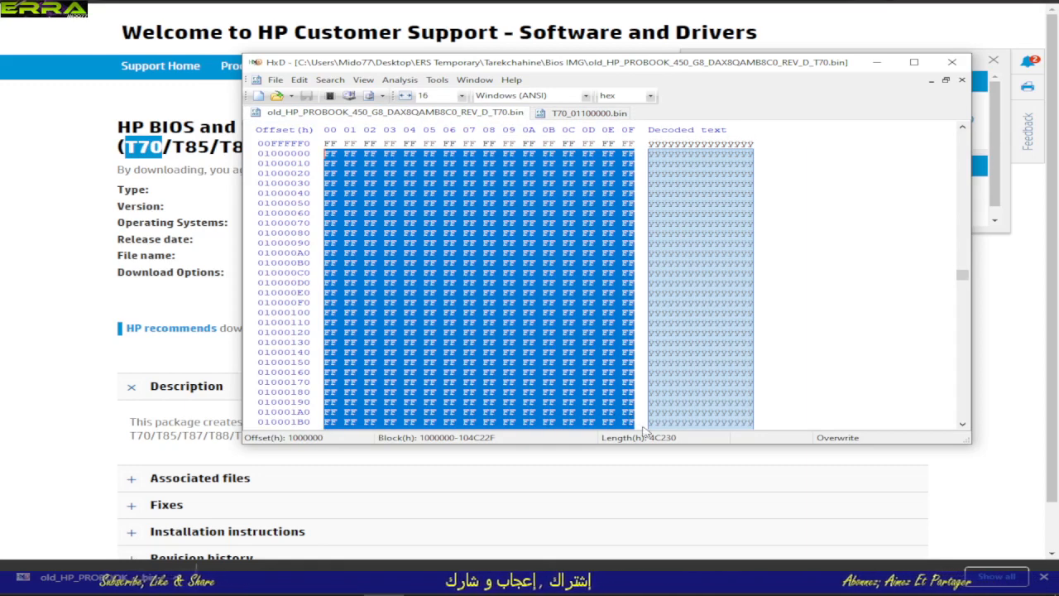
Step: Go to hex offset 1000000 from the beginning of T70_01100000.bin and compare it with the old dump's selected block
left_click(583, 113)
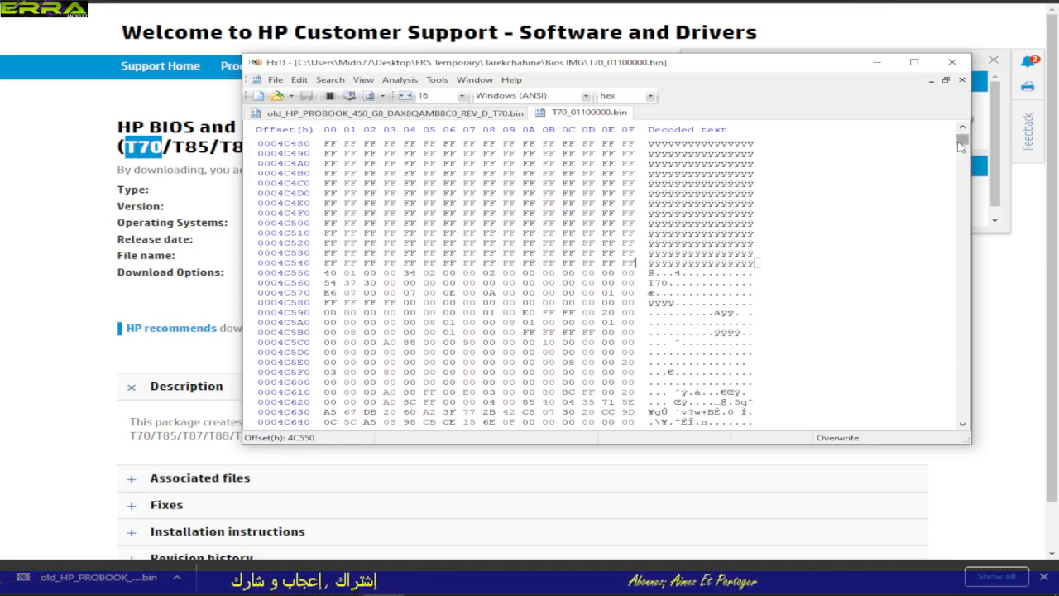
left_click(331, 80)
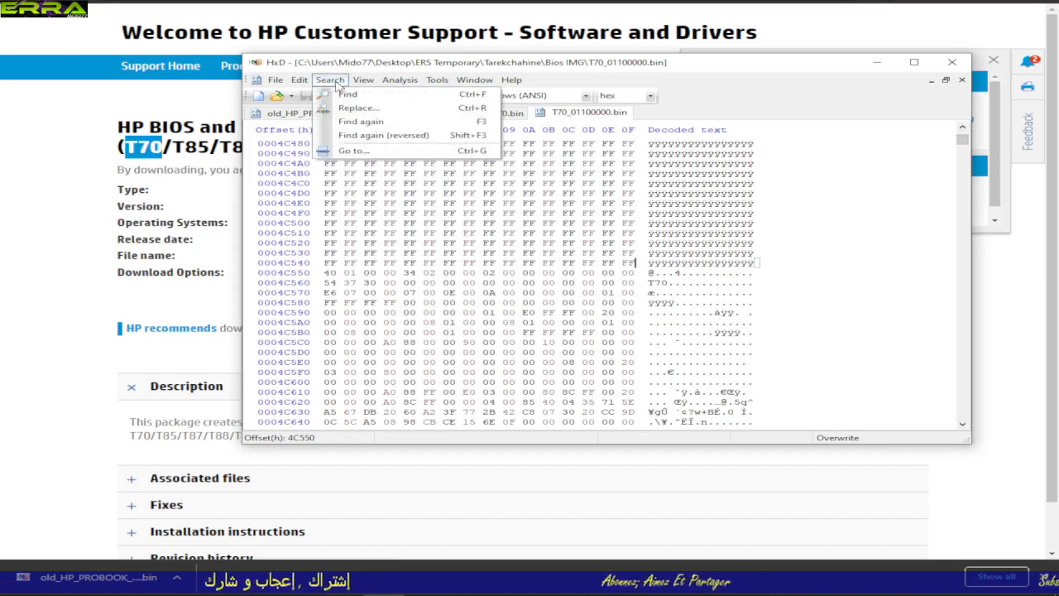
left_click(353, 150)
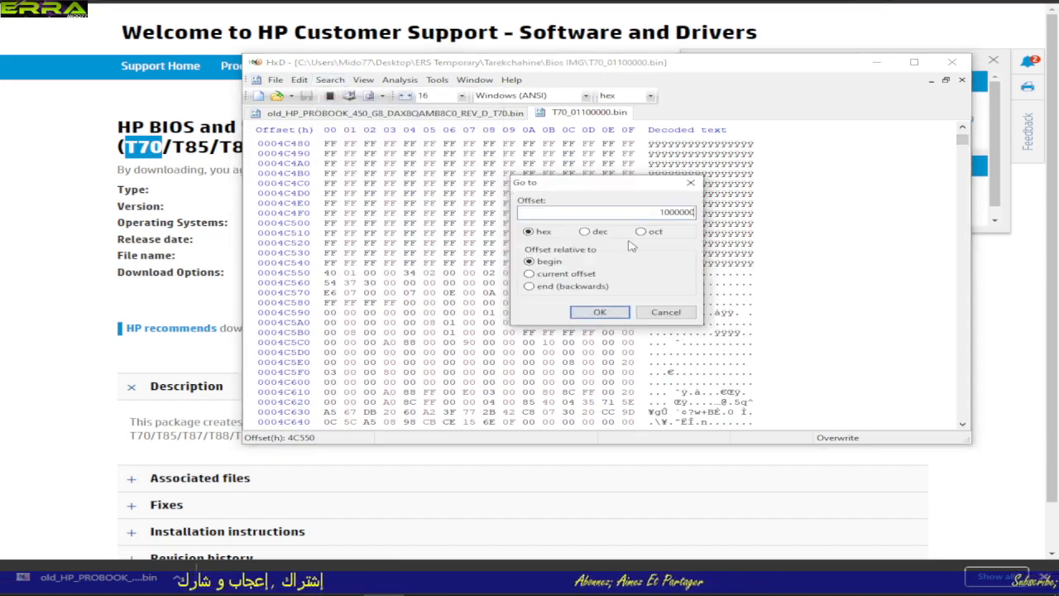
left_click(600, 312)
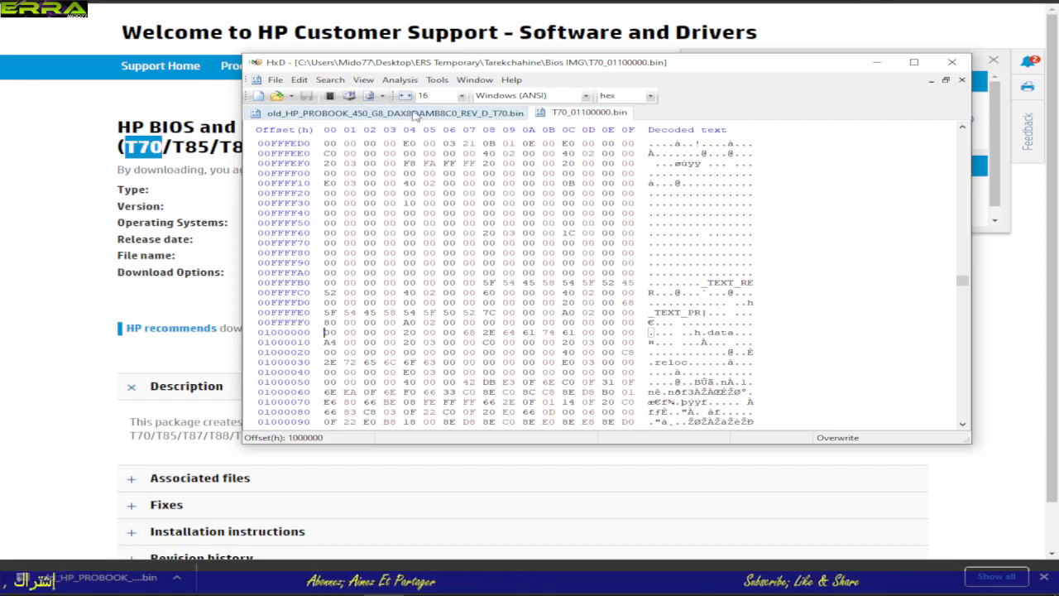
left_click(416, 115)
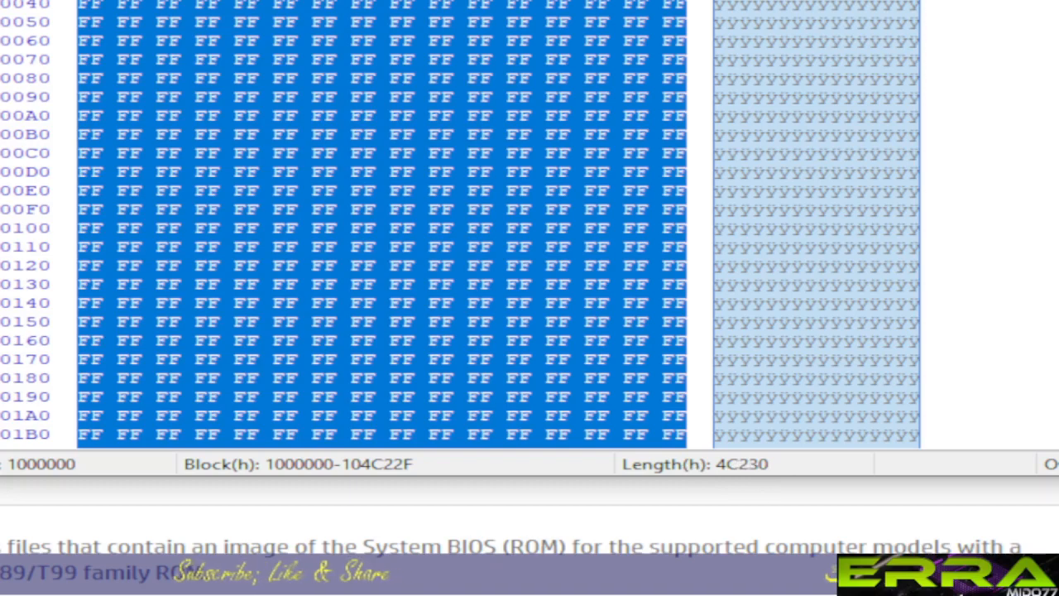
Step: Search T70_01100000.bin for t70 again and place the cursor at 4C550, at the end of the FF padding before the header
key("Delete")
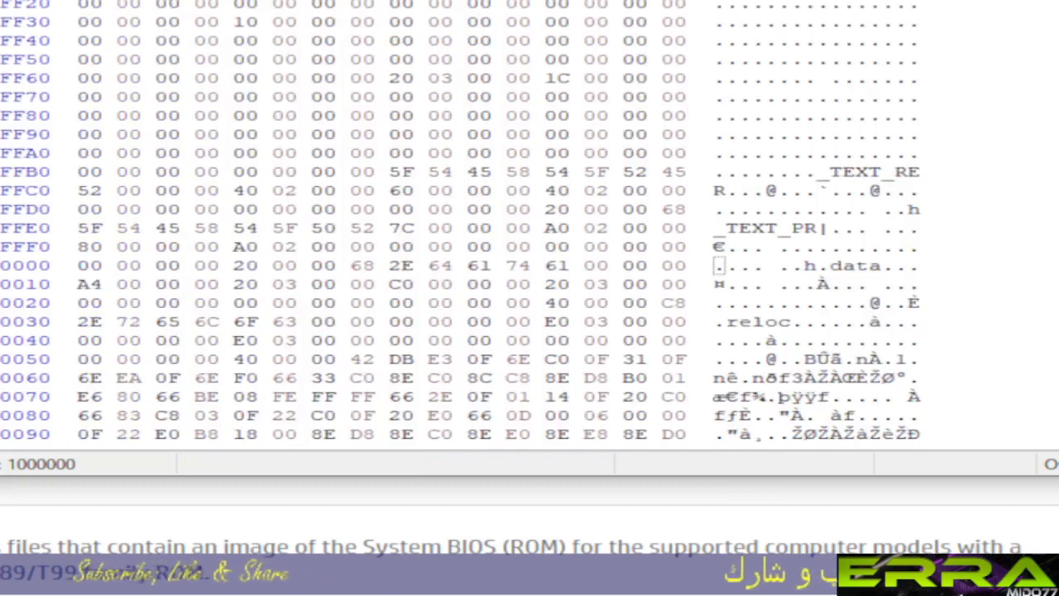
key("ctrl+f")
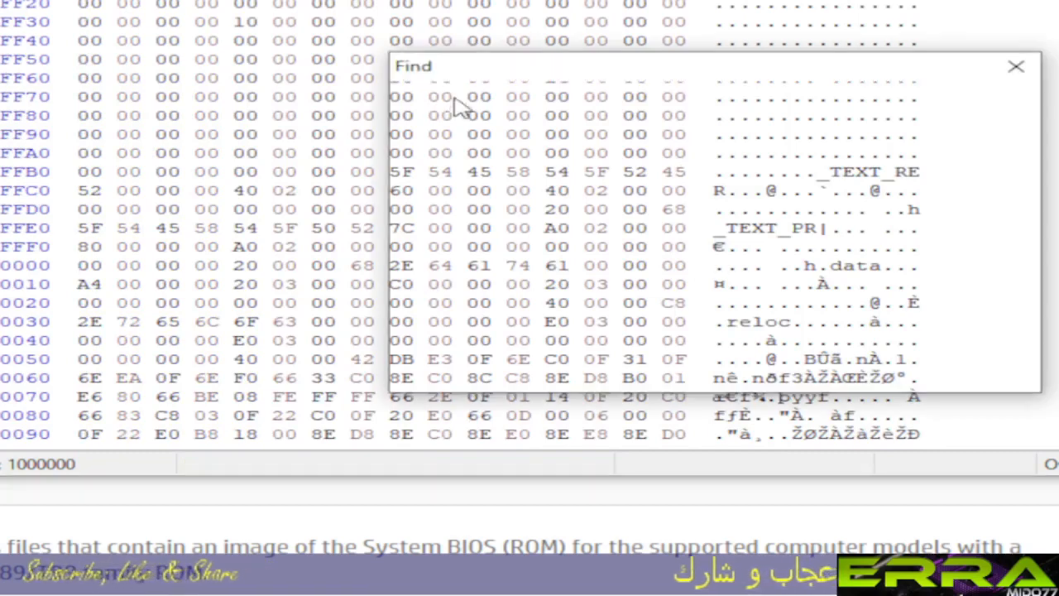
left_click(662, 368)
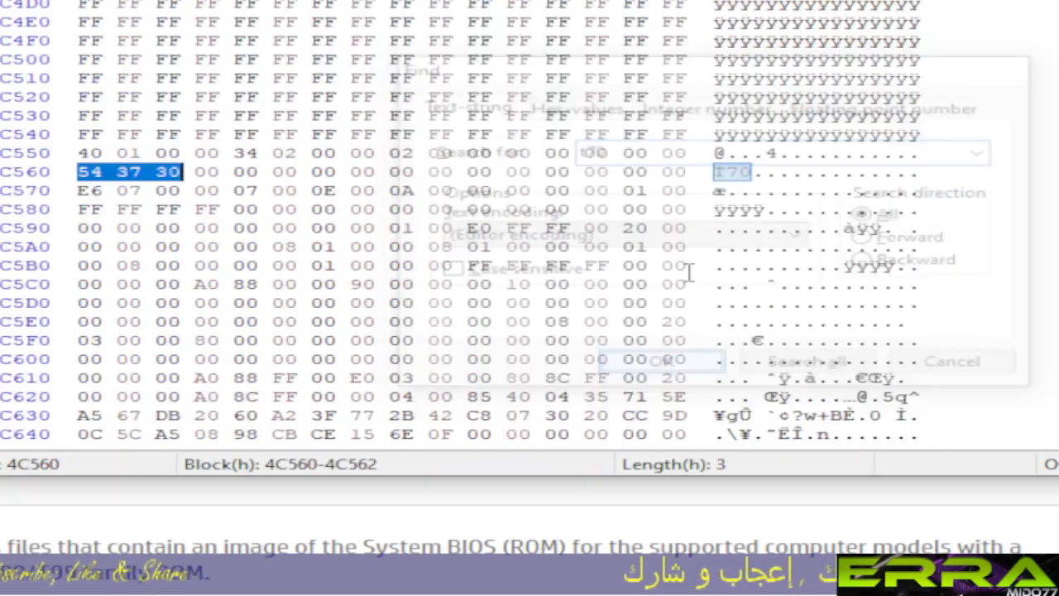
left_click(685, 134)
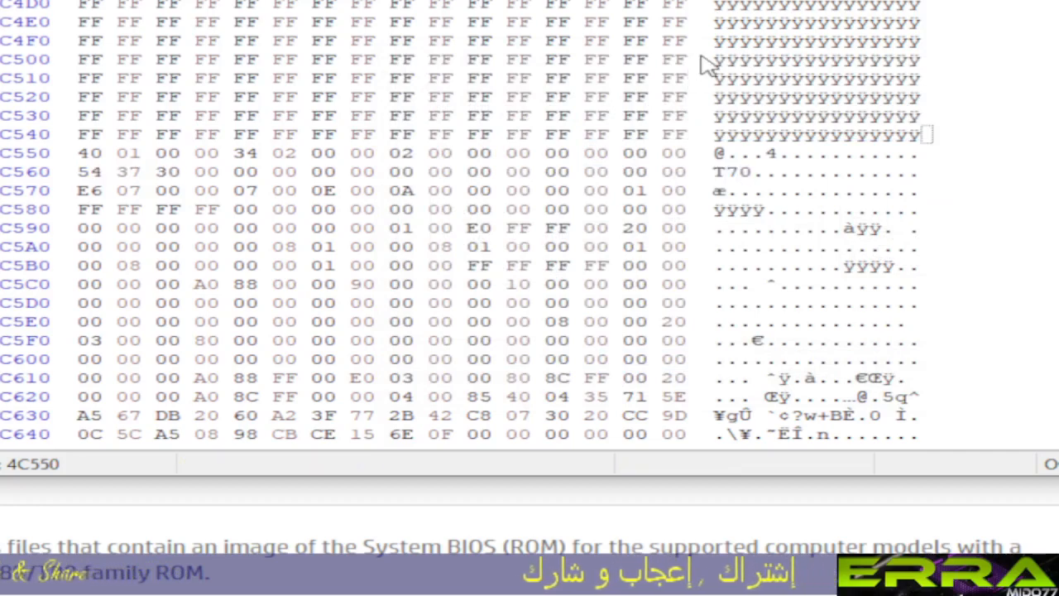
Step: Extend the selection in T70_01100000.bin backward from the T70 header through the FF padding to offset D760
key("shift+Page_Up")
key("shift+Page_Up")
key("shift+Page_Up")
key("shift+Page_Up")
key("shift+Page_Up")
key("shift+Page_Up")
key("shift+Page_Up")
key("shift+Page_Up")
key("shift+Page_Up")
key("shift+Page_Up")
key("shift+Page_Up")
key("shift+Page_Up")
key("shift+Page_Up")
key("shift+Page_Up")
key("shift+Page_Up")
key("shift+Page_Up")
key("shift+Page_Up")
key("shift+Page_Up")
key("shift+Page_Up")
key("shift+Page_Up")
key("shift+Page_Up")
key("shift+Page_Up")
key("shift+Page_Up")
key("shift+Page_Up")
key("shift+Page_Up")
key("shift+Page_Up")
key("shift+Page_Up")
key("shift+Page_Up")
key("shift+Page_Up")
key("shift+Page_Up")
key("shift+Page_Up")
key("shift+Page_Up")
key("shift+Page_Up")
key("shift+Page_Up")
key("shift+Page_Up")
key("shift+Page_Up")
key("shift+Page_Up")
key("shift+Page_Up")
key("shift+Page_Up")
key("shift+Page_Up")
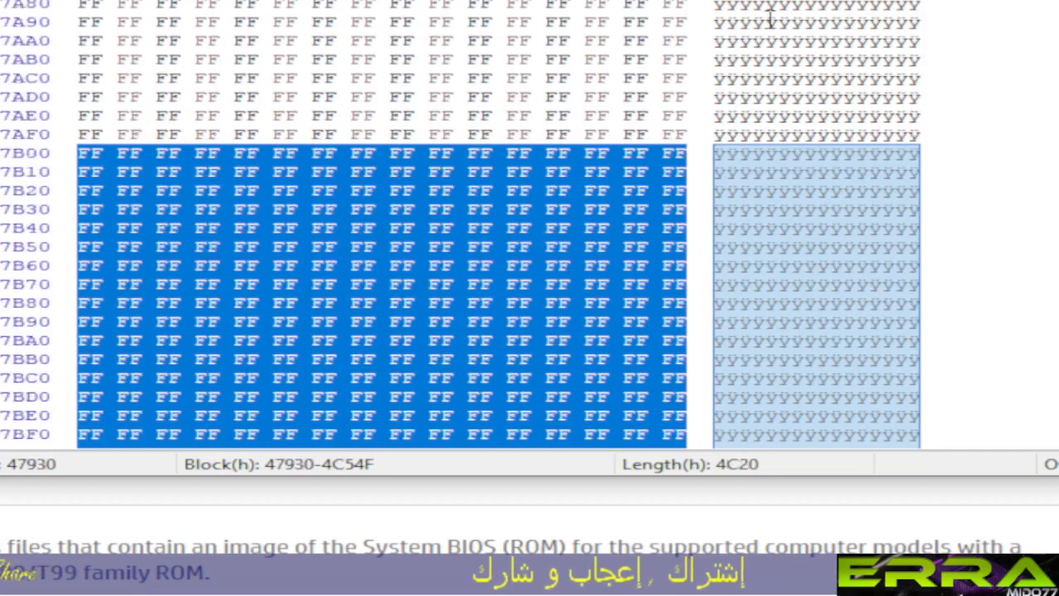
key("shift+Page_Up")
key("shift+Page_Up")
key("shift+Page_Up")
key("shift+Page_Up")
key("shift+Page_Up")
key("shift+Page_Up")
key("shift+Page_Up")
key("shift+Page_Up")
key("shift+Page_Up")
key("shift+Page_Up")
key("shift+Page_Up")
key("shift+Page_Up")
key("shift+Page_Up")
key("shift+Page_Up")
key("shift+Page_Up")
key("shift+Page_Up")
key("shift+Page_Up")
key("shift+Page_Up")
key("shift+Page_Up")
key("shift+Page_Up")
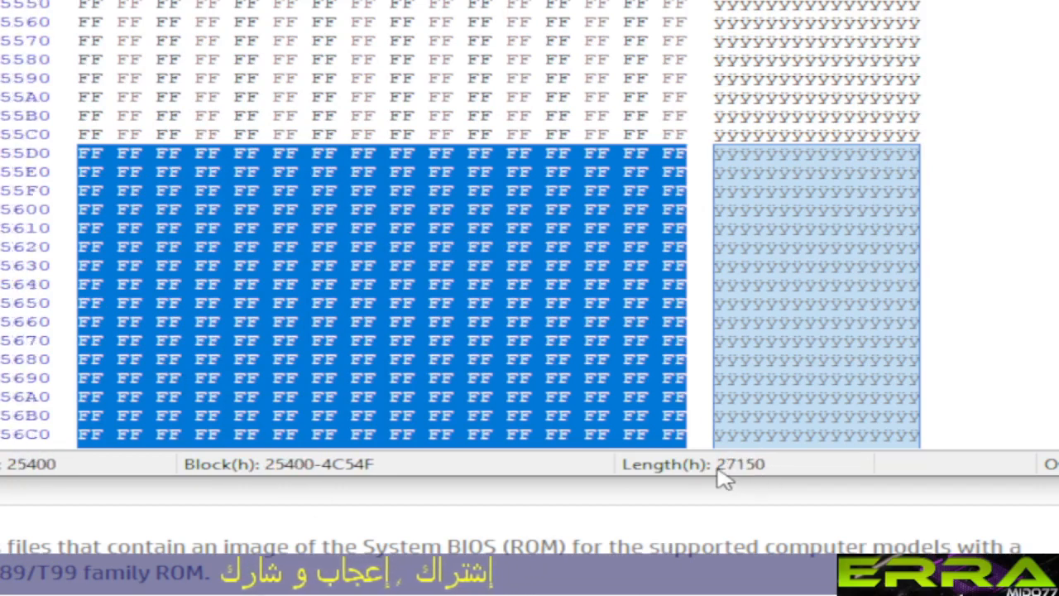
key("shift+Page_Up")
key("shift+Page_Up")
key("shift+Page_Up")
key("shift+Page_Up")
key("shift+Page_Up")
key("shift+Page_Up")
key("shift+Page_Up")
key("shift+Page_Up")
key("shift+Page_Up")
key("shift+Page_Up")
key("shift+Page_Up")
key("shift+Page_Up")
key("shift+Page_Up")
key("shift+Page_Up")
key("shift+Page_Up")
key("shift+Page_Up")
key("shift+Page_Up")
key("shift+Page_Up")
key("shift+Page_Up")
key("shift+Page_Up")
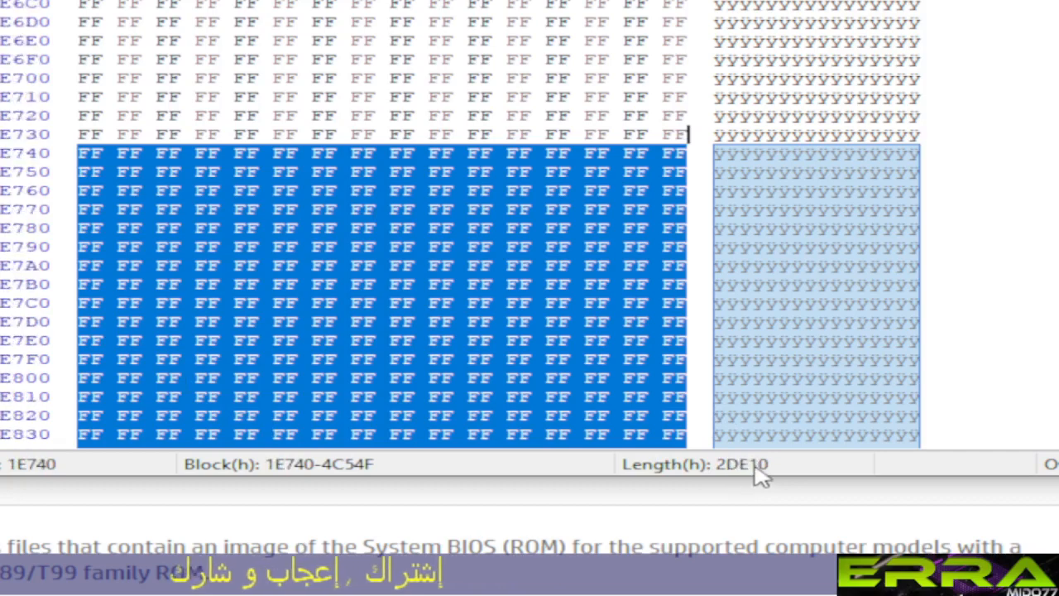
key("shift+Page_Up")
key("shift+Page_Up")
key("shift+Page_Up")
key("shift+Page_Up")
key("shift+Page_Up")
key("shift+Page_Up")
key("shift+Page_Up")
key("shift+Page_Up")
key("shift+Page_Up")
key("shift+Page_Up")
key("shift+Page_Up")
key("shift+Page_Up")
key("shift+Page_Up")
key("shift+Page_Up")
key("shift+Page_Up")
key("shift+Page_Up")
key("shift+Page_Up")
key("shift+Page_Up")
key("shift+Page_Up")
key("shift+Page_Up")
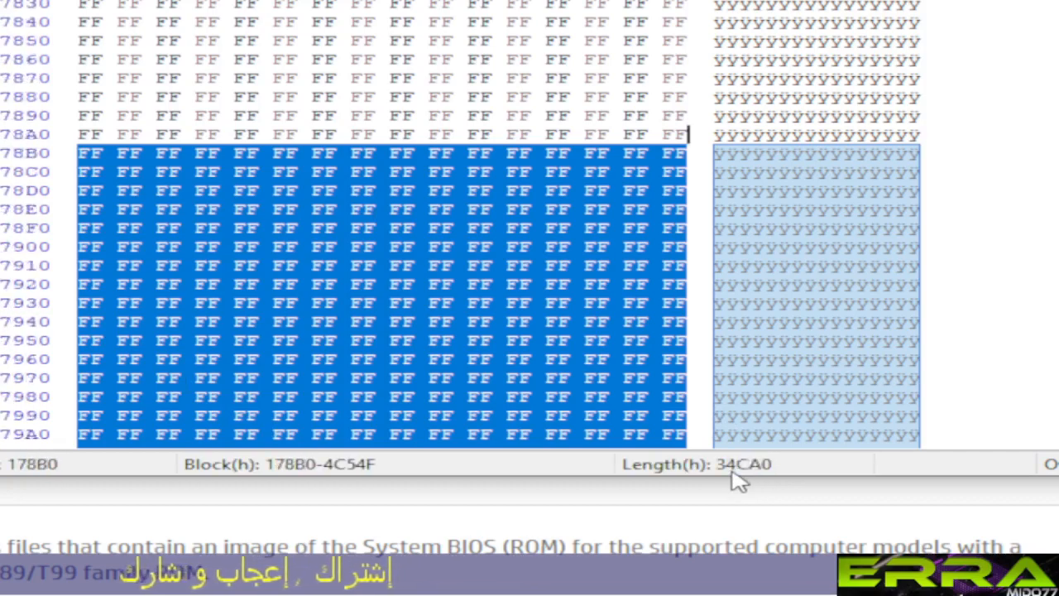
key("shift+Page_Up")
key("shift+Page_Up")
key("shift+Page_Up")
key("shift+Page_Up")
key("shift+Page_Up")
key("shift+Page_Up")
key("shift+Page_Up")
key("shift+Page_Up")
key("shift+Page_Up")
key("shift+Page_Up")
key("shift+Page_Up")
key("shift+Page_Up")
key("shift+Page_Up")
key("shift+Page_Up")
key("shift+Page_Up")
key("shift+Page_Up")
key("shift+Page_Up")
key("shift+Page_Up")
key("shift+Page_Up")
key("shift+Page_Up")
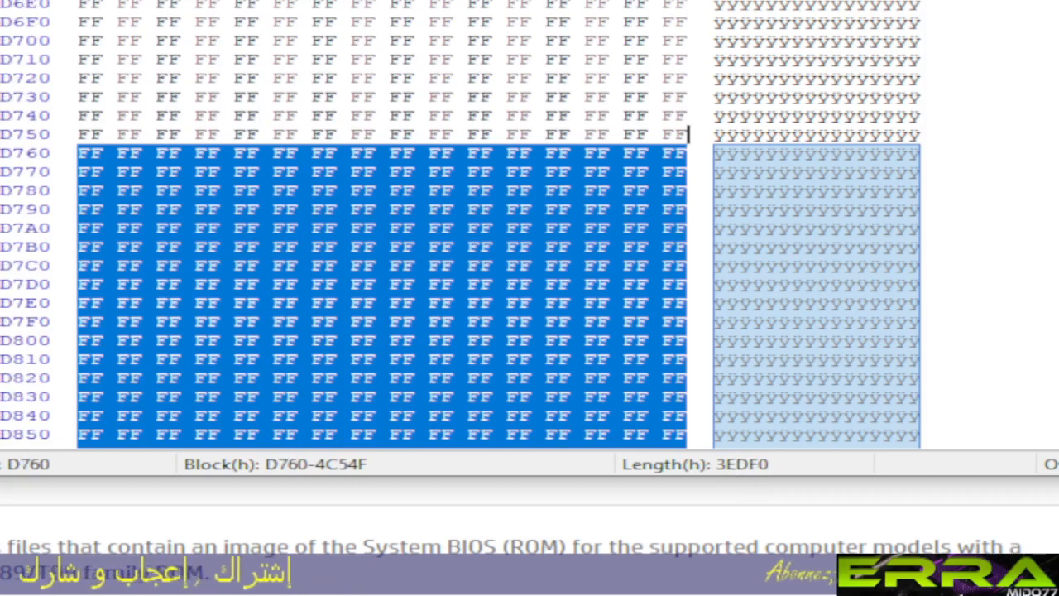
Step: Check the old dump's selected block length and extend the T70_01100000.bin selection backward to offset 10
key("ctrl+shift+Home")
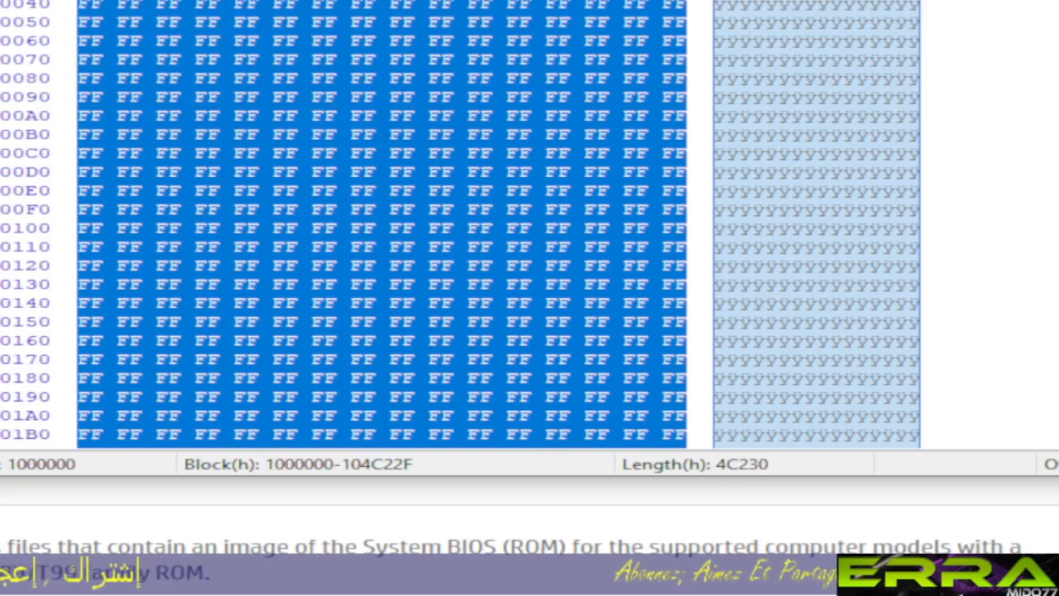
key("ctrl+Tab")
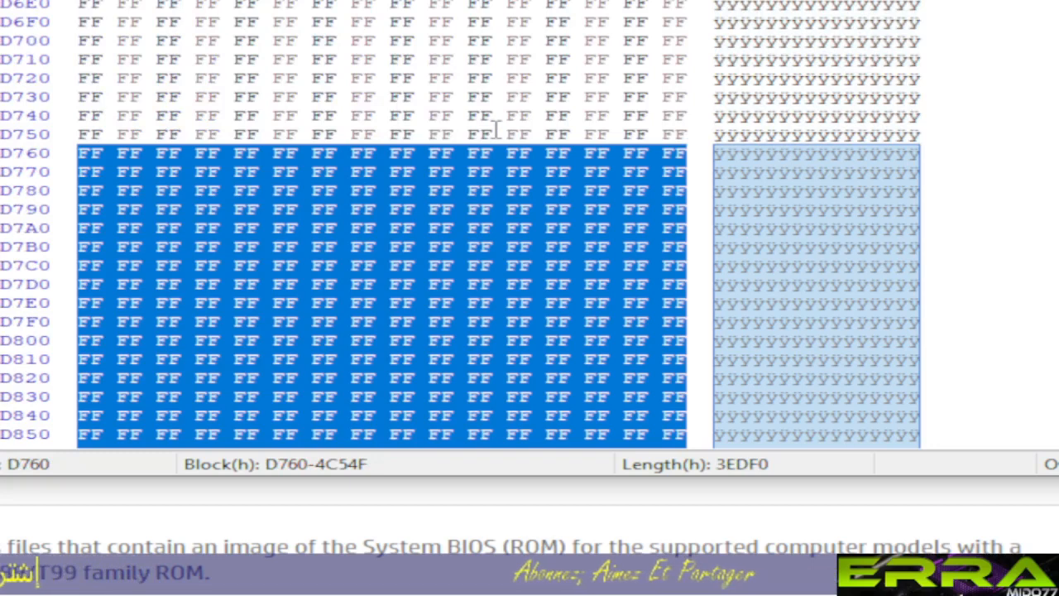
key("shift+Page_Up")
key("shift+Page_Up")
key("shift+Page_Up")
key("shift+Page_Up")
key("shift+Page_Up")
key("shift+Page_Up")
key("shift+Page_Up")
key("shift+Page_Up")
key("shift+Page_Up")
key("shift+Page_Up")
key("shift+Page_Up")
key("shift+Page_Up")
key("shift+Page_Up")
key("shift+Page_Up")
key("shift+Page_Up")
key("shift+Page_Up")
key("shift+Page_Up")
key("shift+Page_Up")
key("shift+Page_Up")
key("shift+Page_Up")
key("shift+Page_Up")
key("shift+Page_Up")
key("shift+Page_Up")
key("shift+Page_Up")
key("shift+Page_Up")
key("shift+Page_Up")
key("shift+Page_Up")
key("shift+Page_Up")
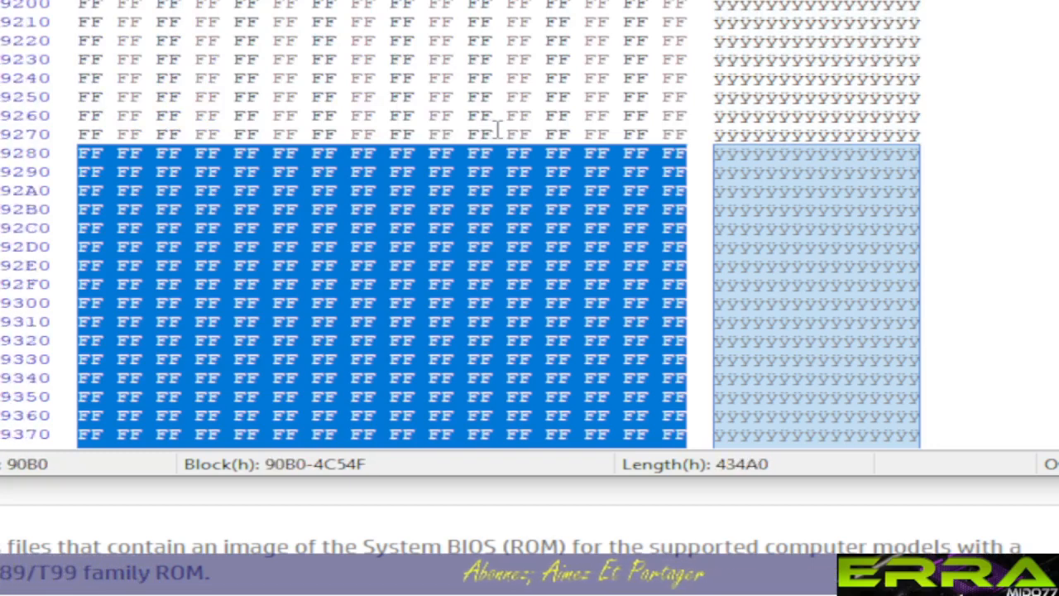
key("shift+Page_Up")
key("shift+Page_Up")
key("shift+Page_Up")
key("shift+Page_Up")
key("shift+Page_Up")
key("shift+Page_Up")
key("shift+Page_Up")
key("shift+Page_Up")
key("shift+Page_Up")
key("shift+Page_Up")
key("shift+Page_Up")
key("shift+Page_Up")
key("shift+Page_Up")
key("shift+Page_Up")
key("shift+Page_Up")
key("shift+Page_Up")
key("shift+Page_Up")
key("shift+Page_Up")
key("shift+Page_Up")
key("shift+Page_Up")
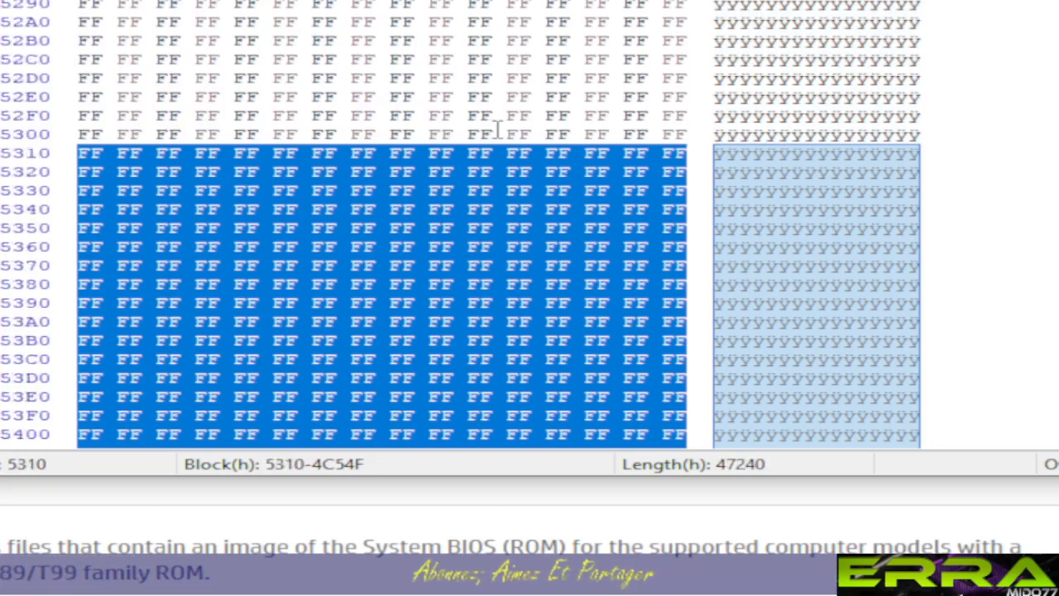
key("shift+Page_Up")
key("shift+Page_Up")
key("shift+Page_Up")
key("shift+Page_Up")
key("shift+Page_Up")
key("shift+Page_Up")
key("shift+Page_Up")
key("shift+Page_Up")
key("shift+Page_Up")
key("shift+Page_Up")
key("shift+Page_Up")
key("shift+Page_Up")
key("shift+Page_Up")
key("shift+Page_Up")
key("shift+Page_Up")
key("shift+Page_Up")
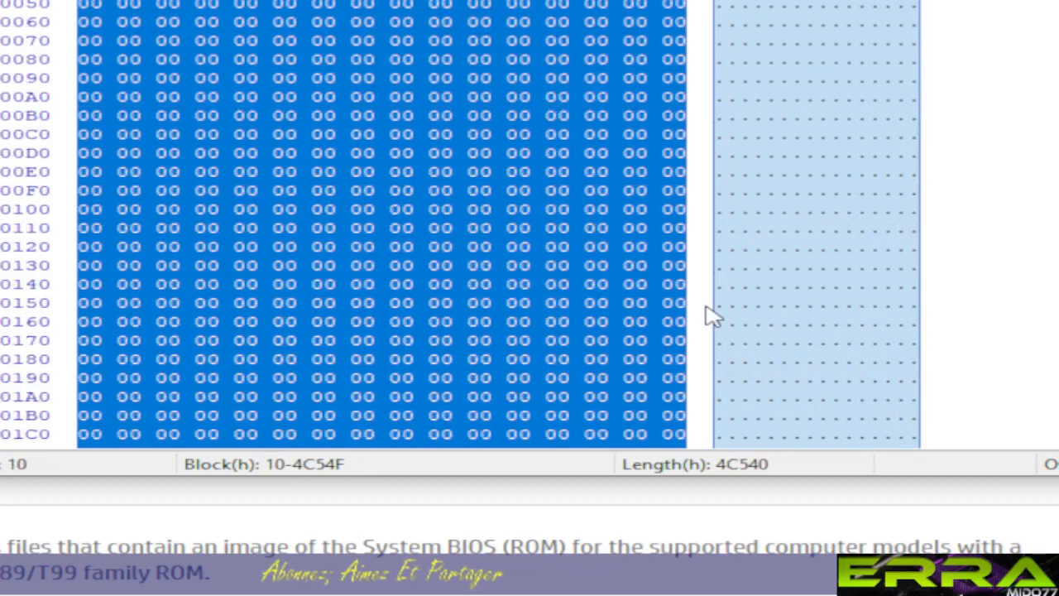
Step: Adjust the selection's start to offset 320 so the block spans 320-4C54F, and compare its length with the old dump's block
key("shift+Page_Down")
key("shift+Page_Down")
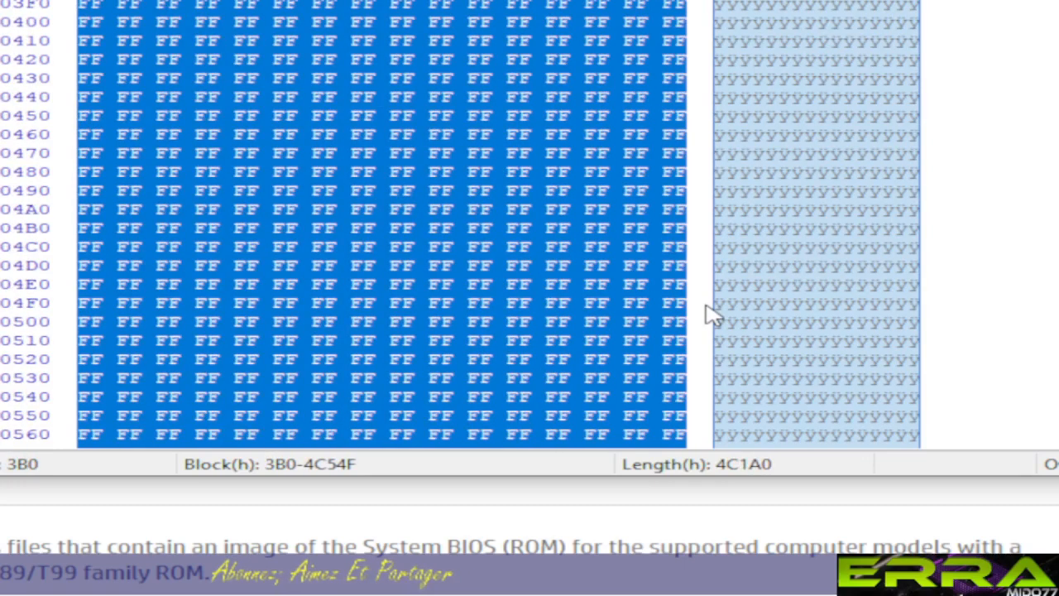
key("shift+Up")
key("shift+Up")
key("shift+Up")
key("shift+Up")
key("shift+Up")
key("shift+Up")
key("shift+Up")
key("shift+Up")
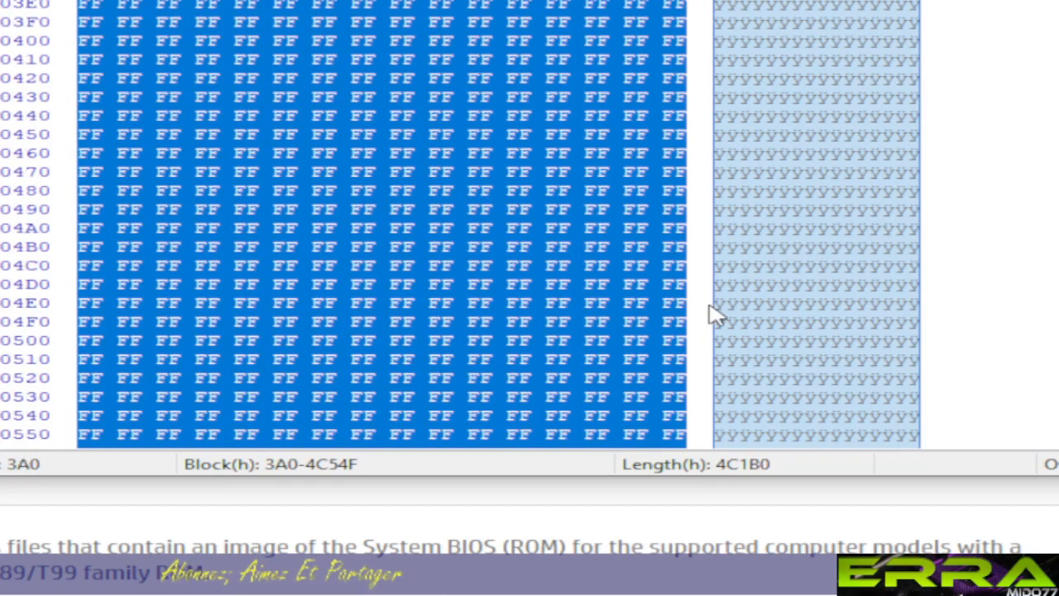
key("shift+Up")
key("shift+Up")
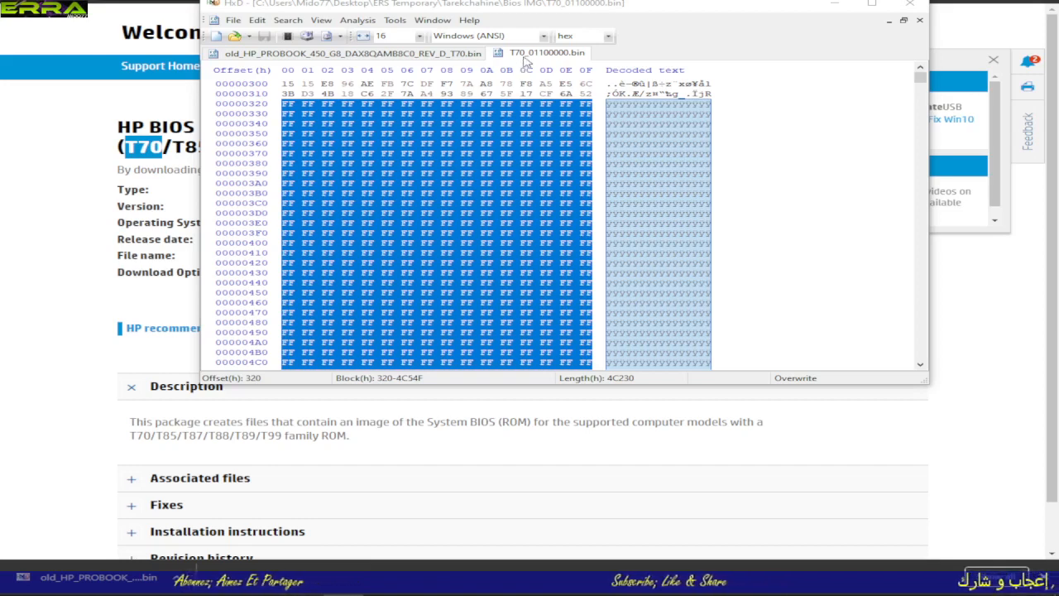
left_click(393, 54)
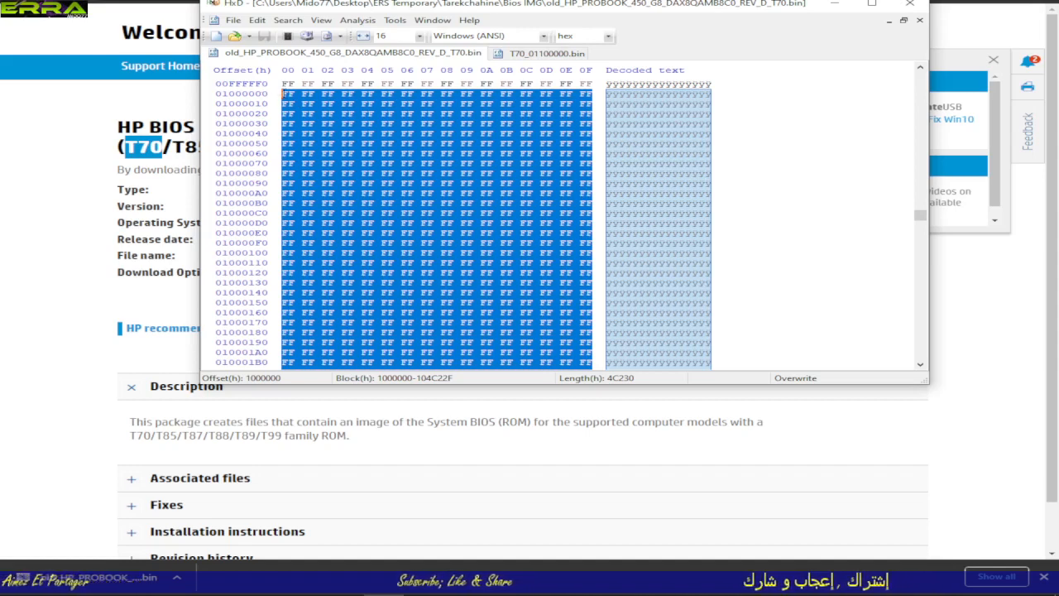
left_click(540, 54)
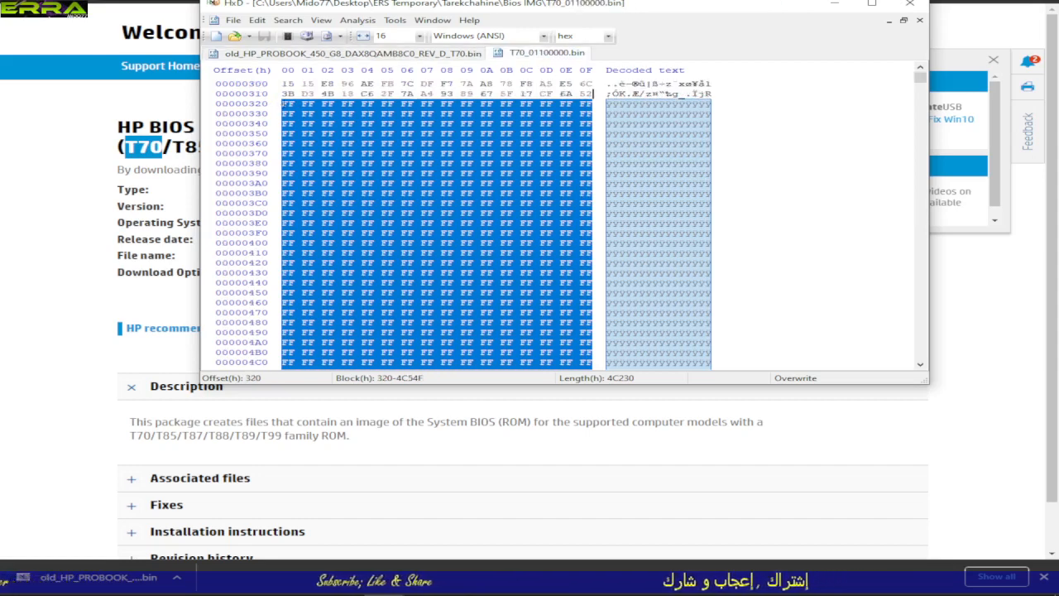
Step: Select bytes 320-364 at the start of the FF padding and examine the header data that precedes them
left_click(282, 103)
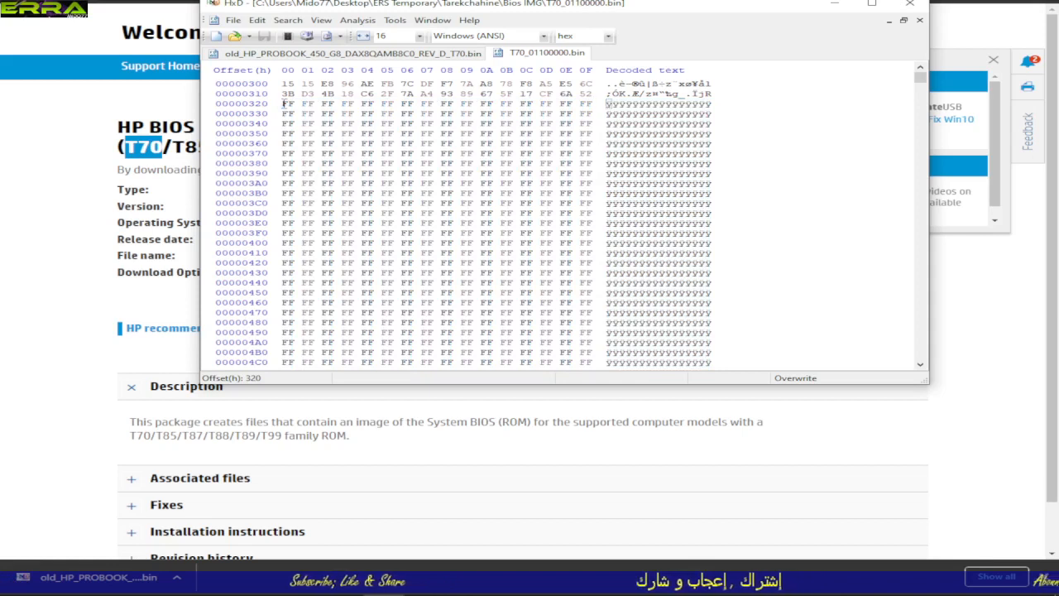
left_click_drag(283, 103, 373, 143)
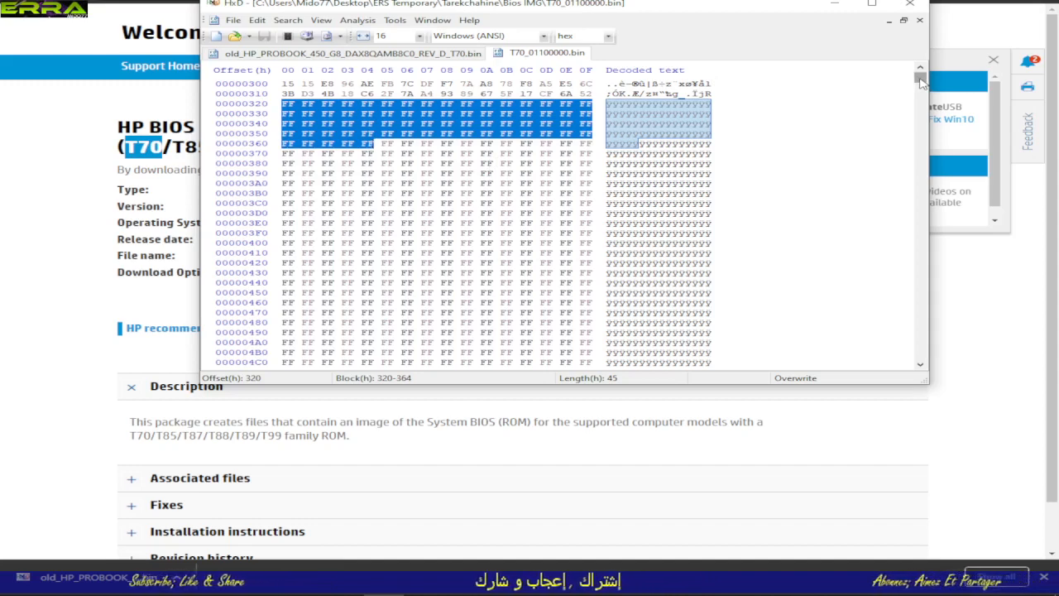
scroll(921, 73, "up", 16)
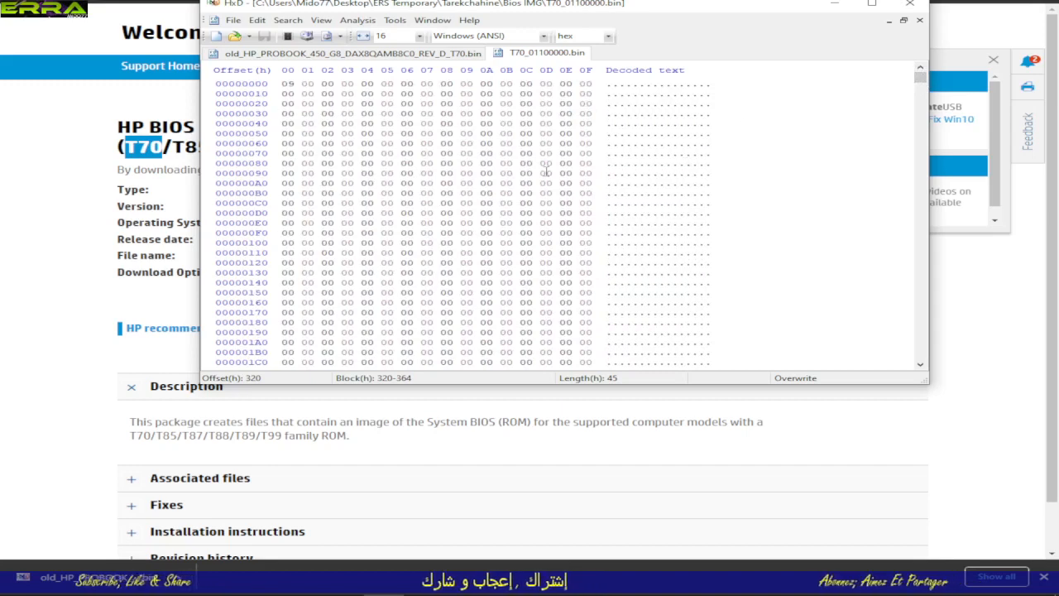
scroll(546, 174, "down", 17)
scroll(546, 173, "up", 9)
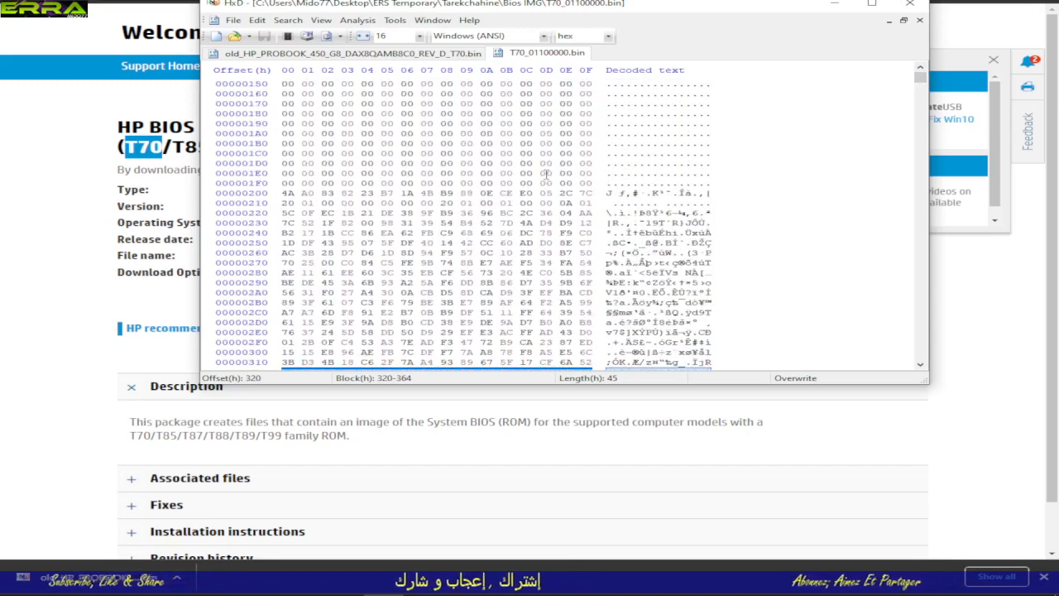
scroll(546, 174, "down", 5)
scroll(546, 174, "up", 5)
scroll(546, 174, "up", 9)
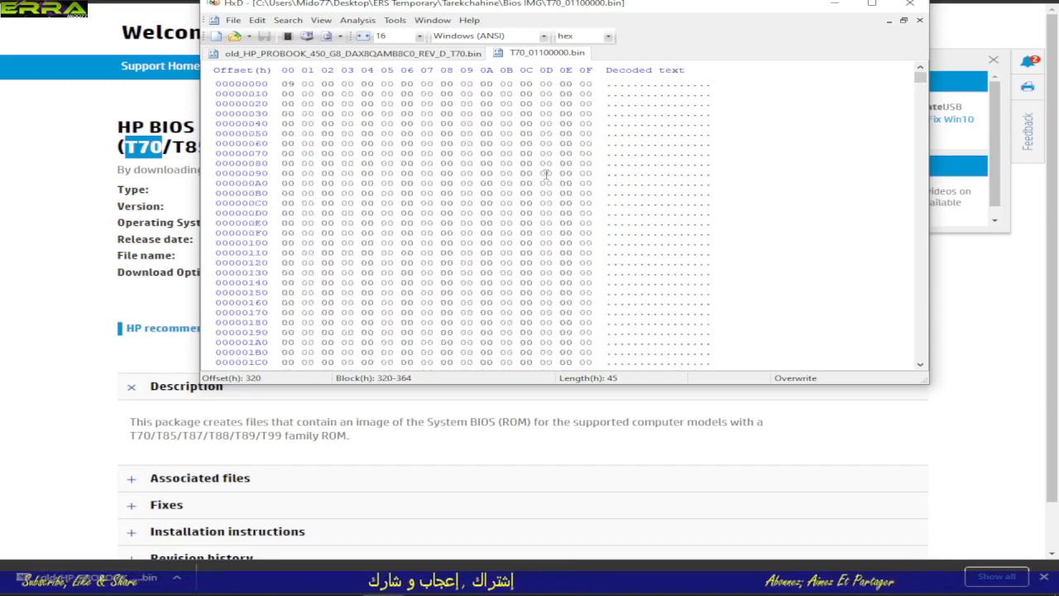
scroll(546, 174, "down", 14)
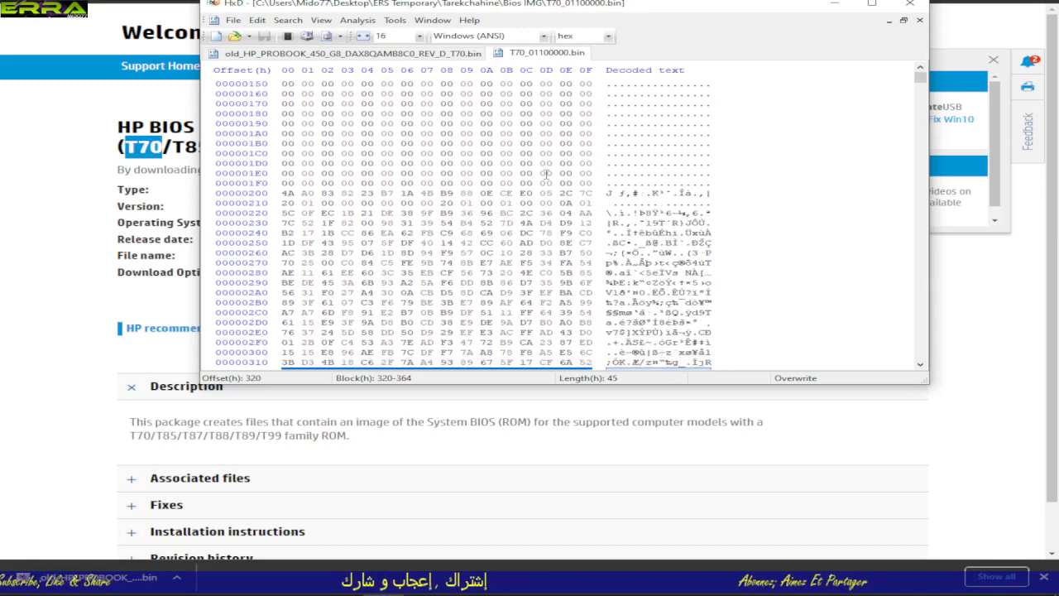
scroll(647, 142, "up", 5)
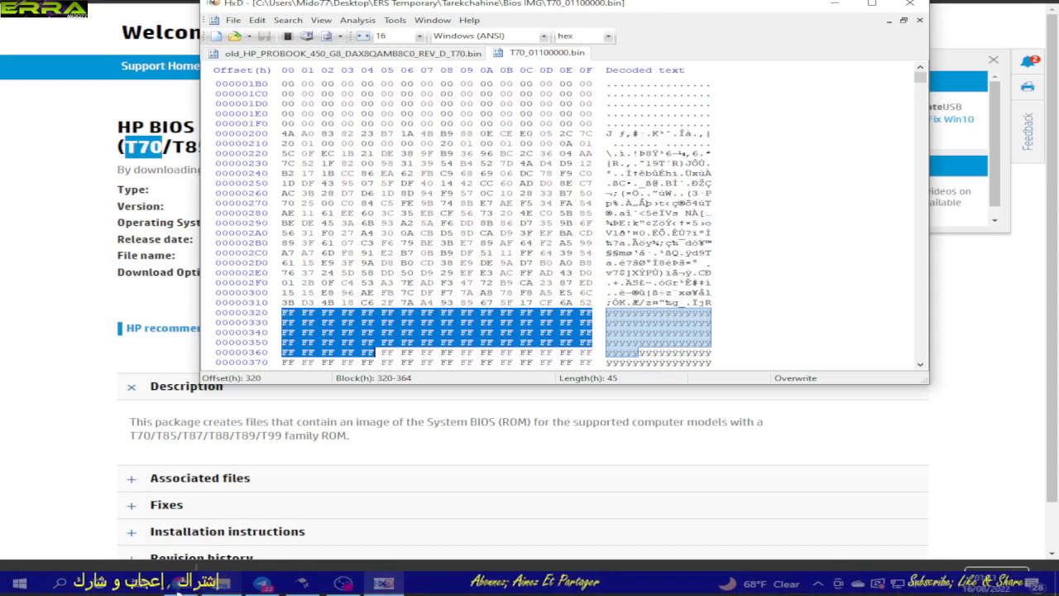
Step: Open firmwareRecovery.bin from the Bios IMG folder in HxD
mouse_move(232, 587)
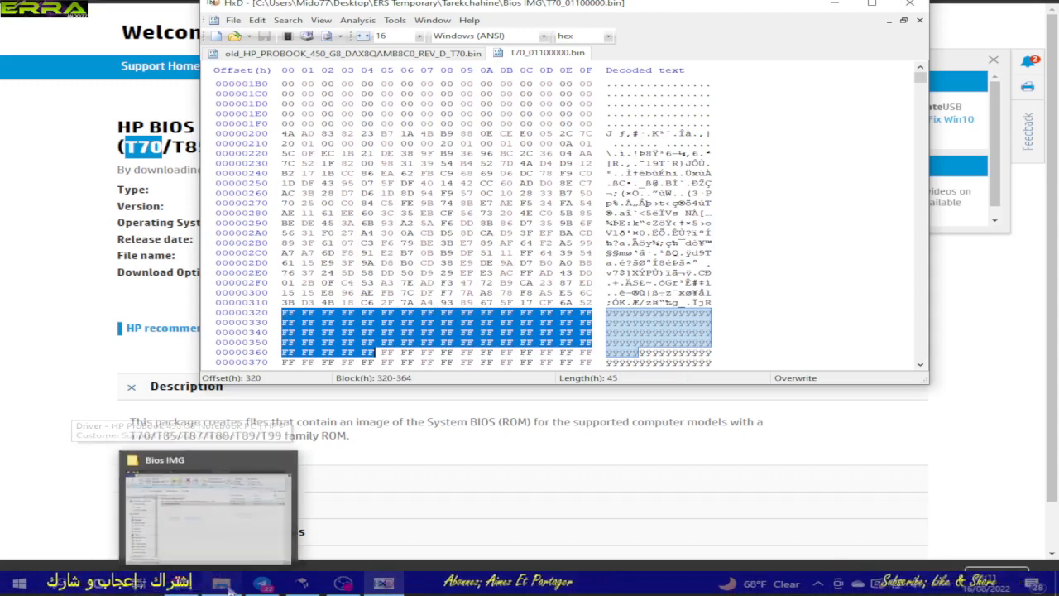
left_click(211, 508)
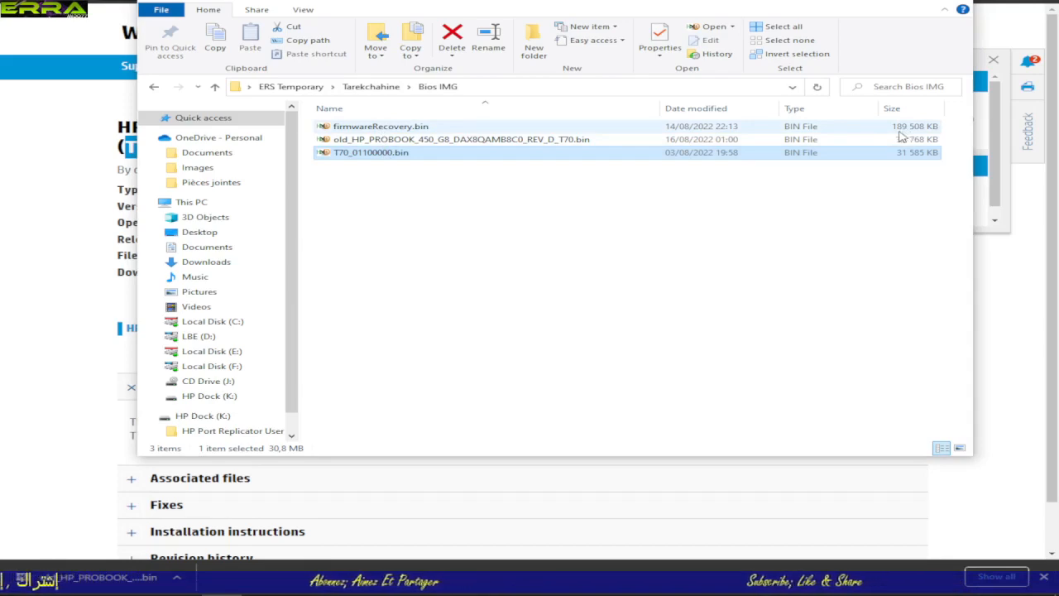
double_click(419, 129)
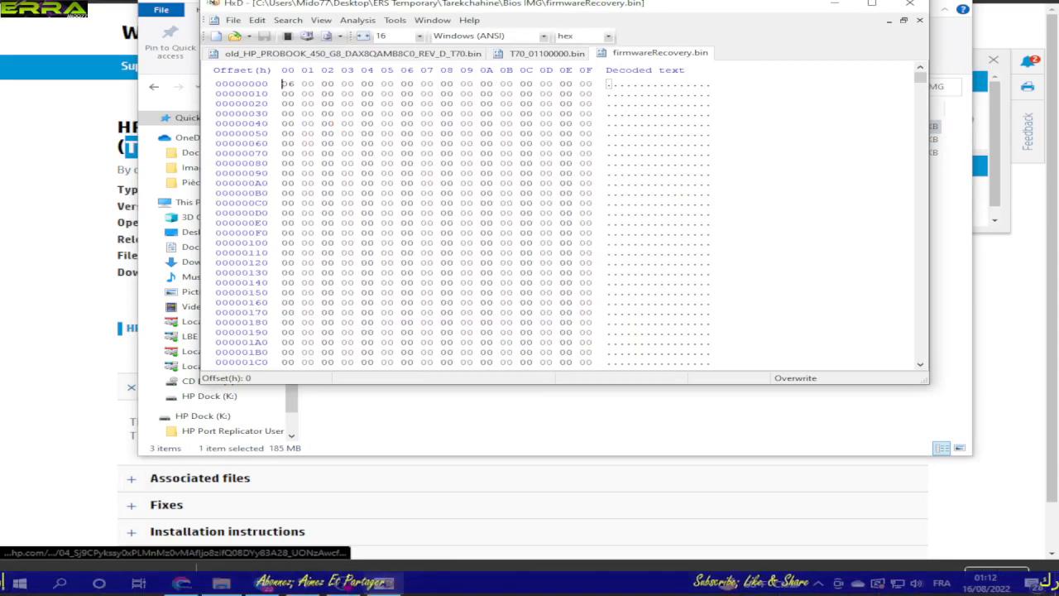
Step: Review the BIOS package files in the parent folder of Bios IMG and return to firmwareRecovery.bin in HxD
left_click(225, 584)
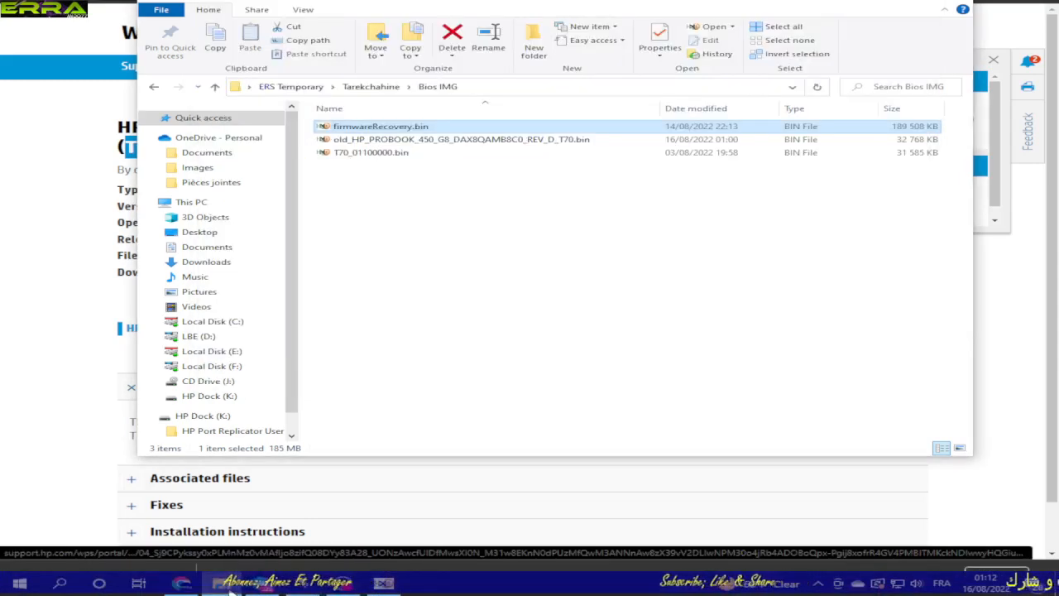
left_click(215, 87)
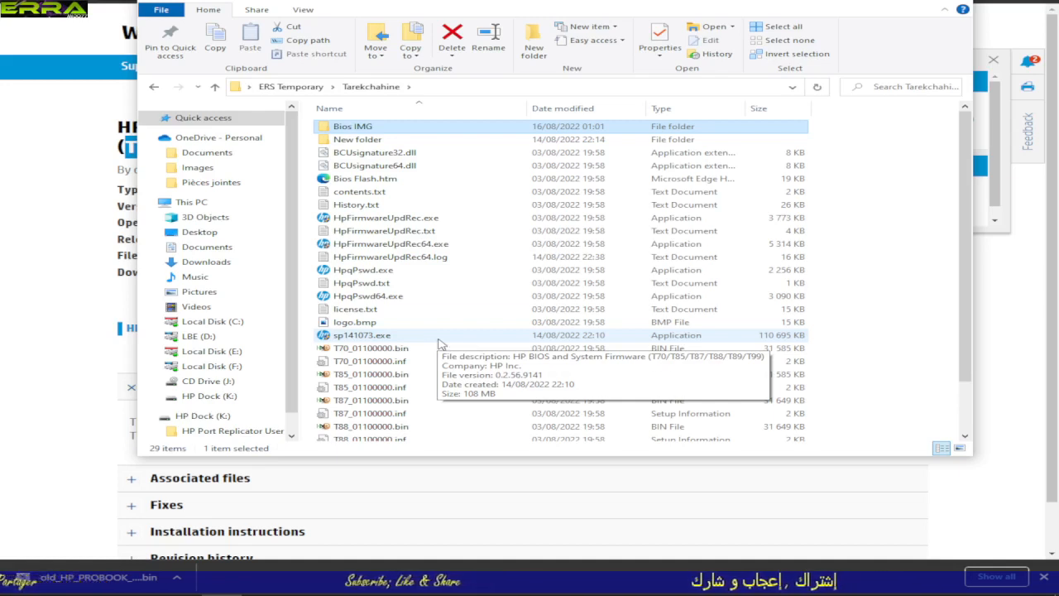
mouse_move(176, 584)
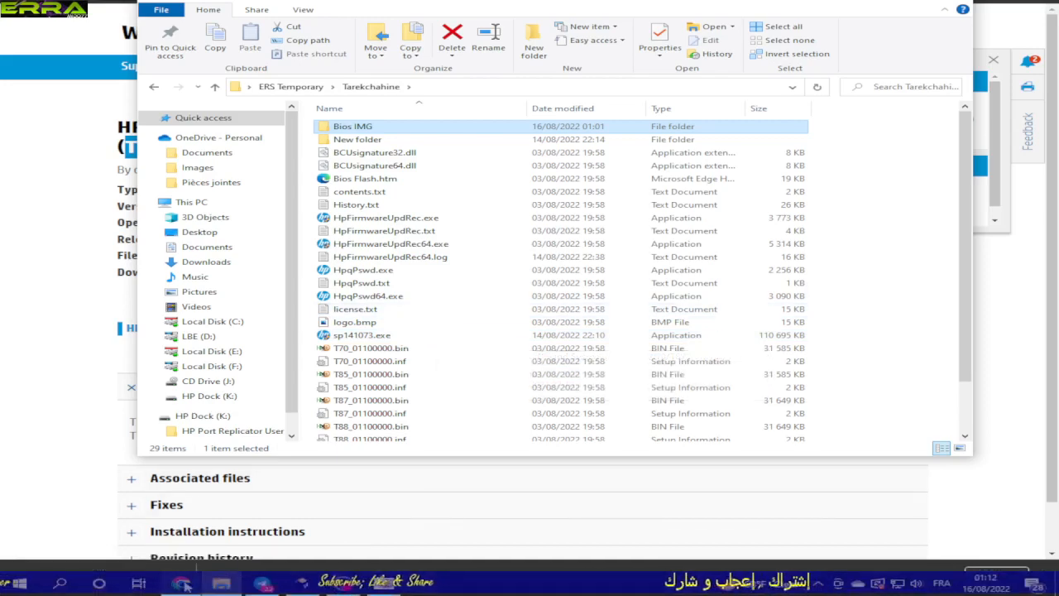
left_click(385, 584)
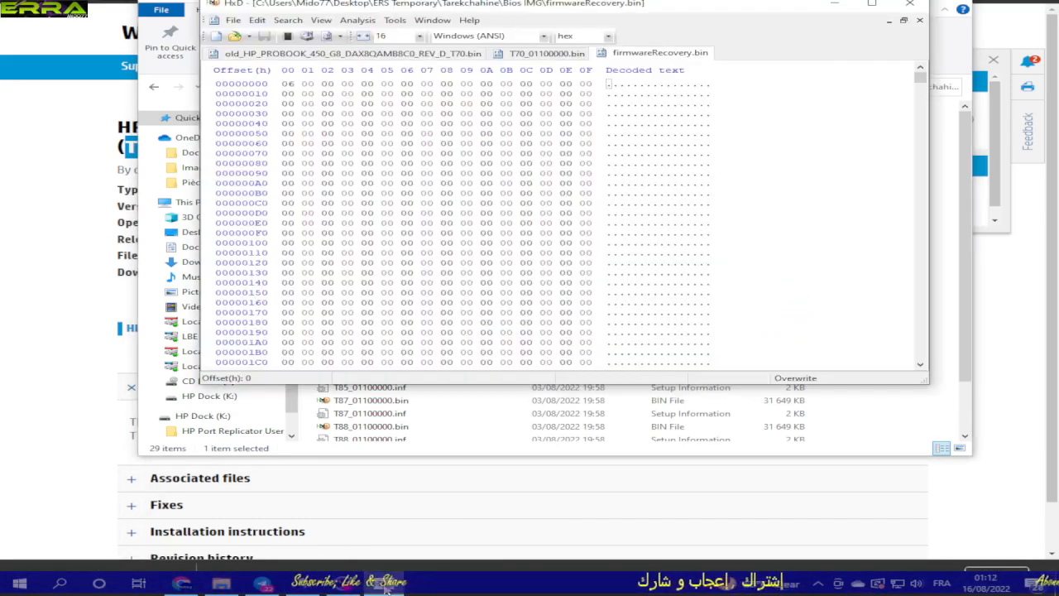
Step: Select bytes 5A0-5C3 where the FF padding starts in firmwareRecovery.bin and compare them with the marked start in T70_01100000.bin
scroll(712, 258, "down", 14)
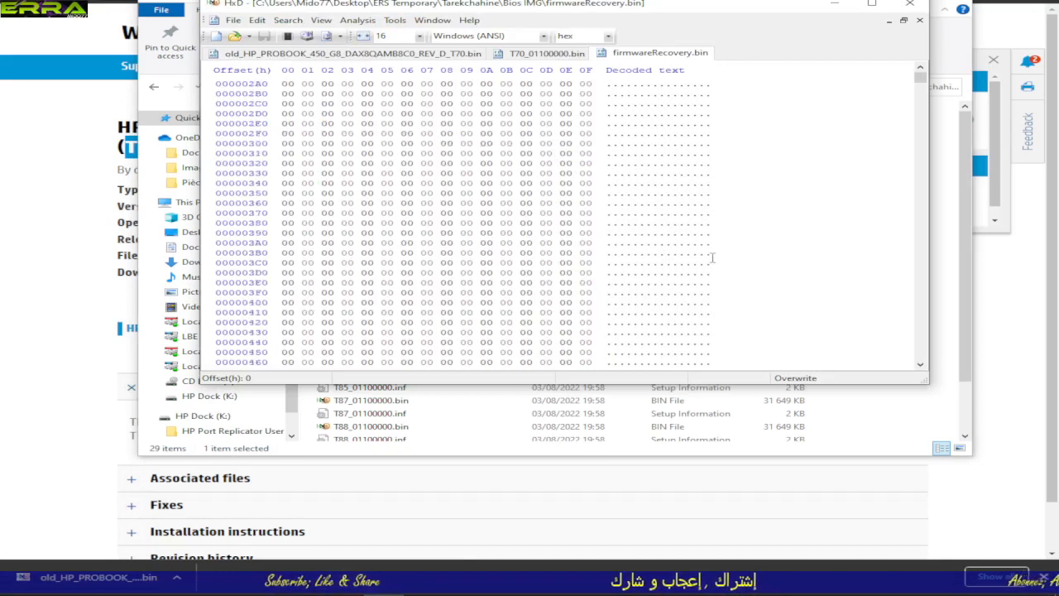
scroll(712, 258, "down", 15)
scroll(711, 259, "up", 6)
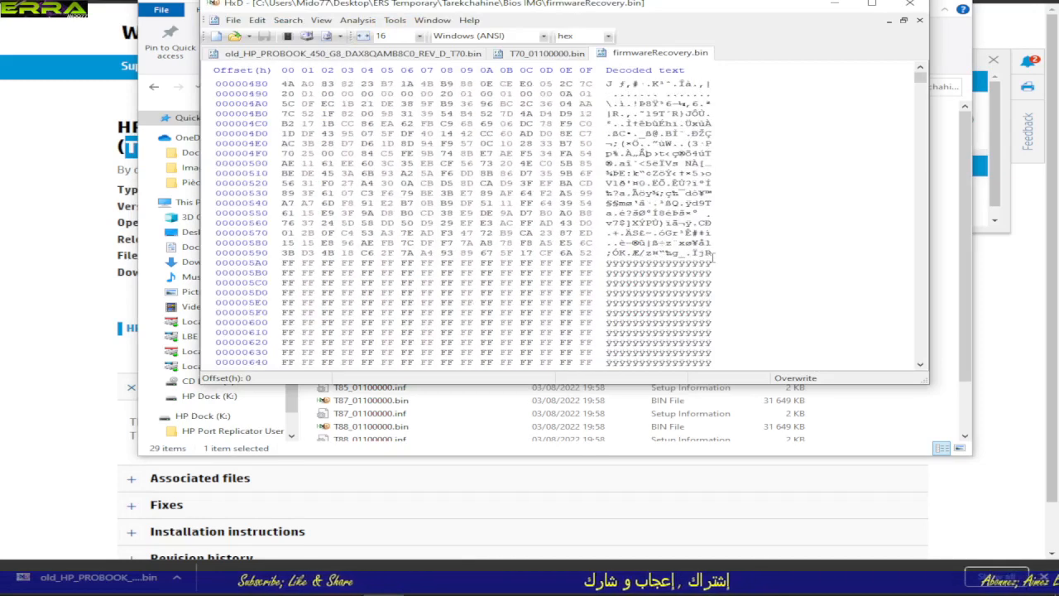
scroll(712, 257, "down", 3)
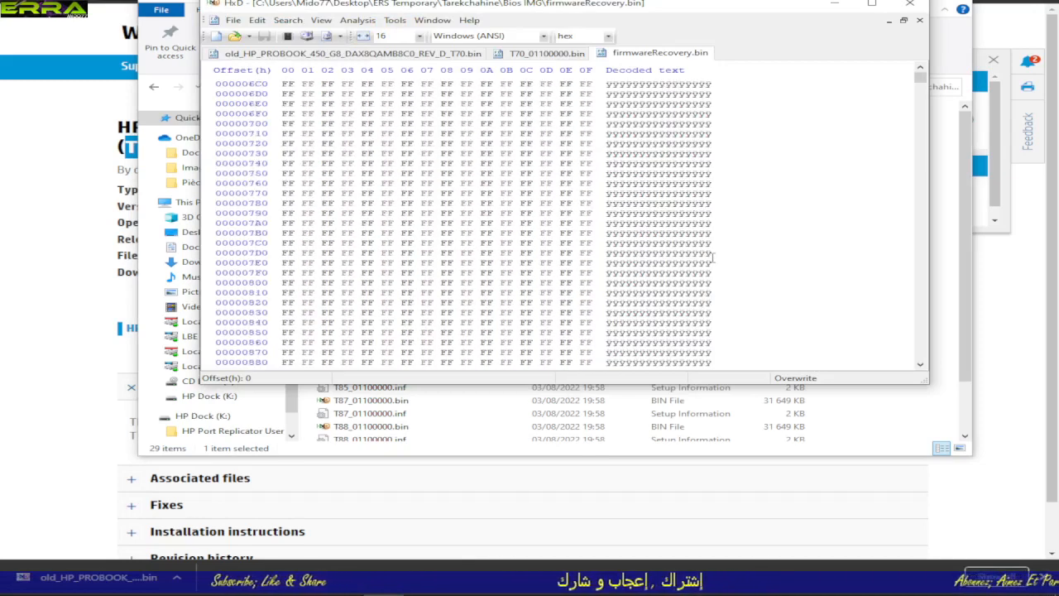
scroll(713, 258, "up", 5)
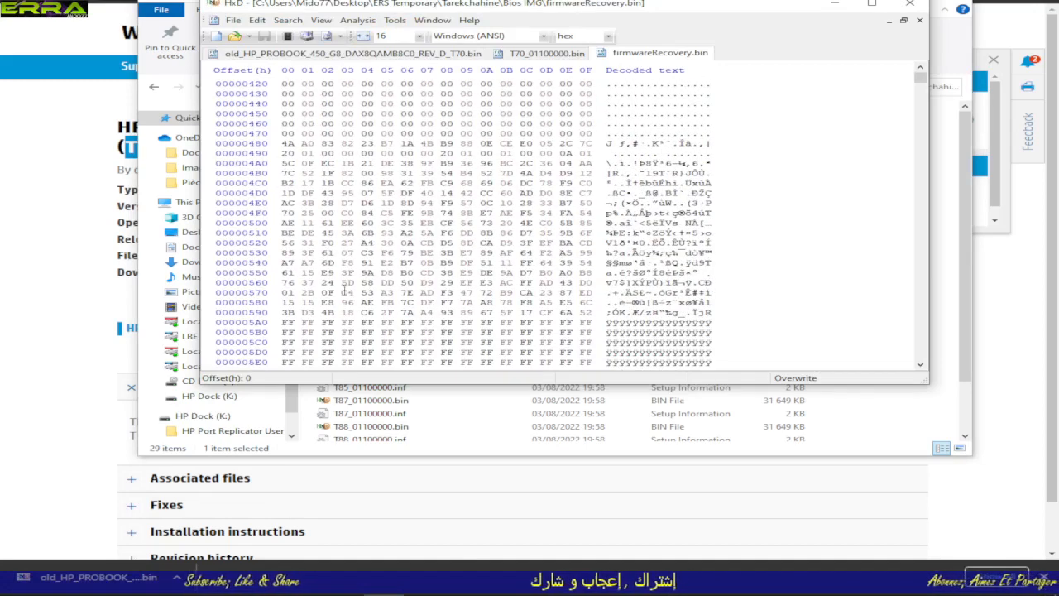
left_click_drag(287, 322, 359, 343)
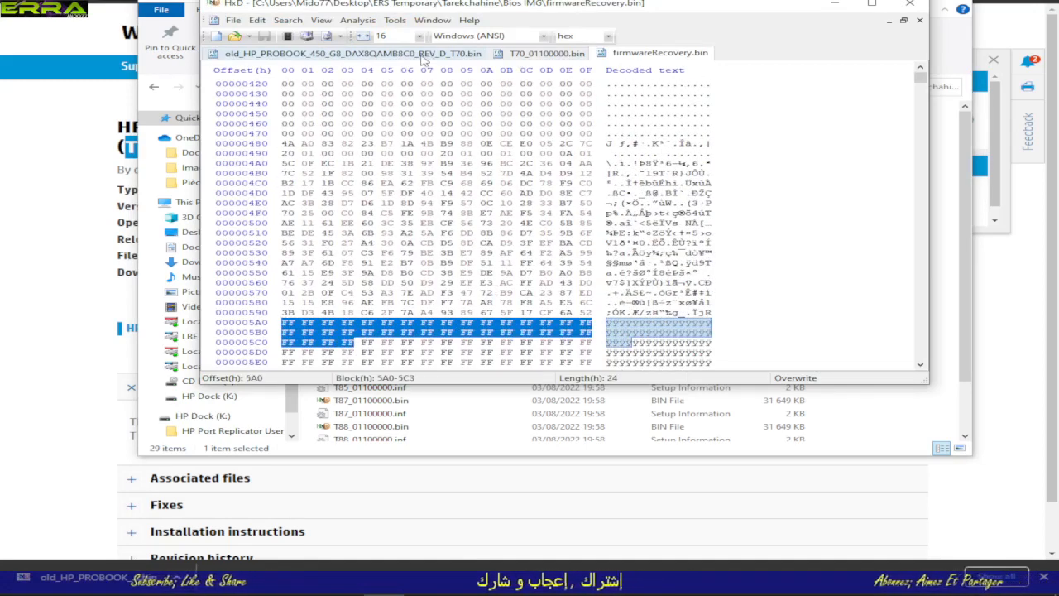
left_click(540, 54)
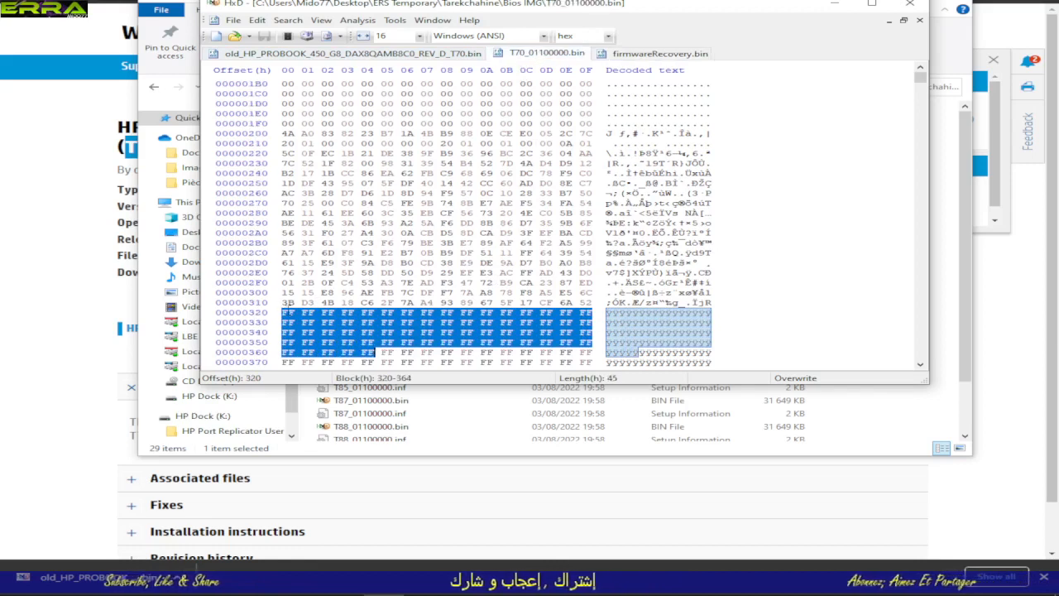
Step: Recheck the FF padding start in firmwareRecovery.bin, close that file, and mark bytes 320-352 in T70_01100000.bin
left_click(646, 55)
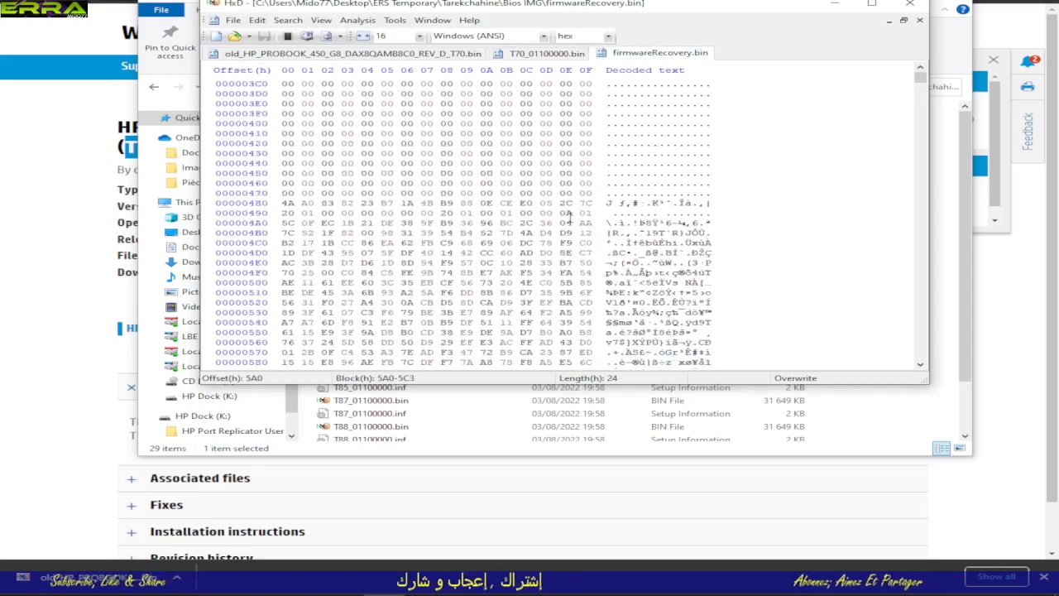
scroll(569, 217, "down", 4)
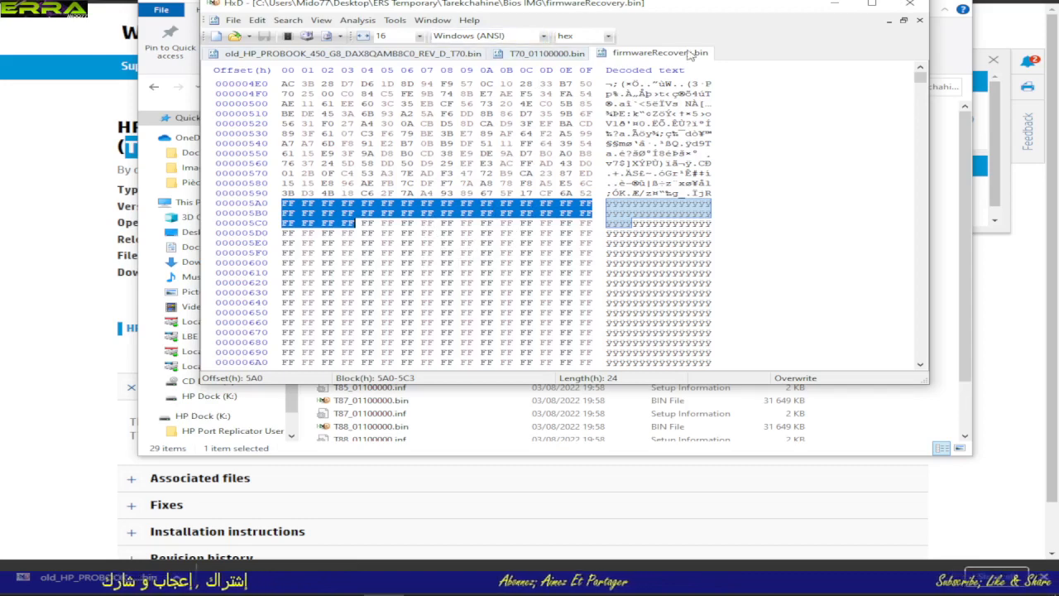
left_click(919, 21)
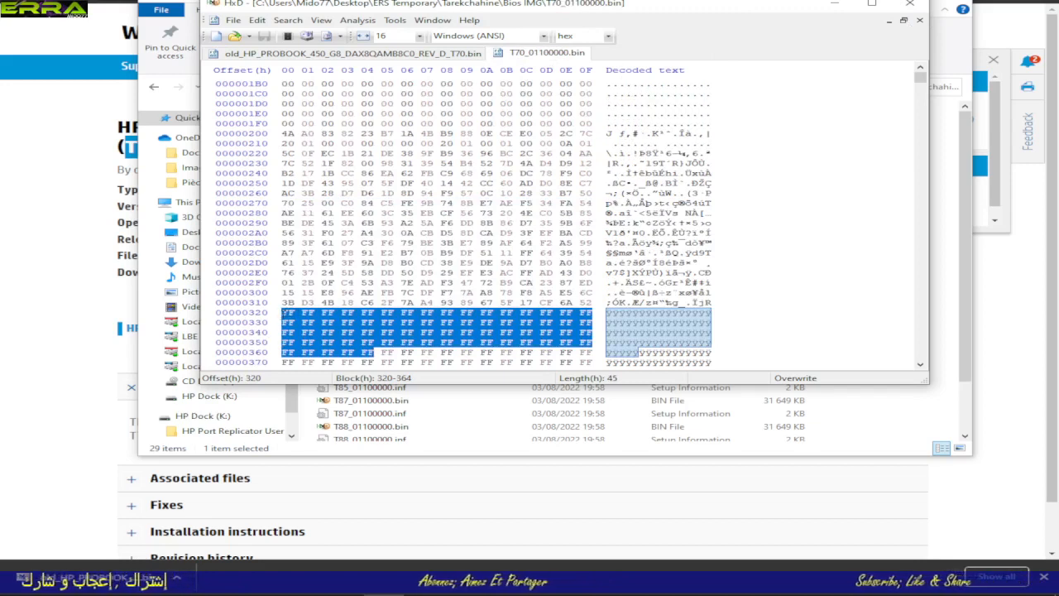
left_click(283, 313)
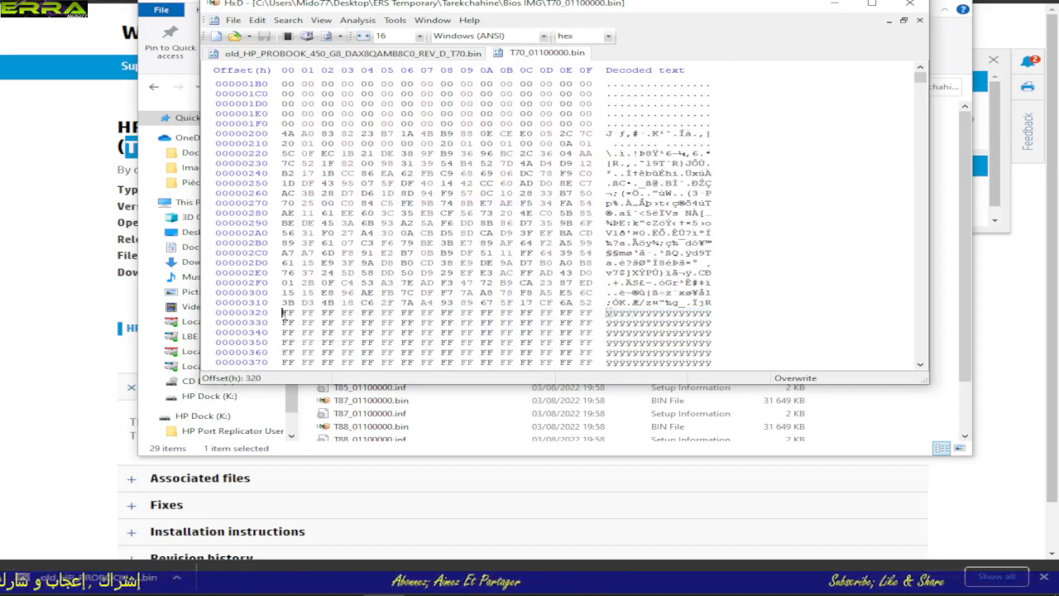
left_click_drag(285, 315, 341, 340)
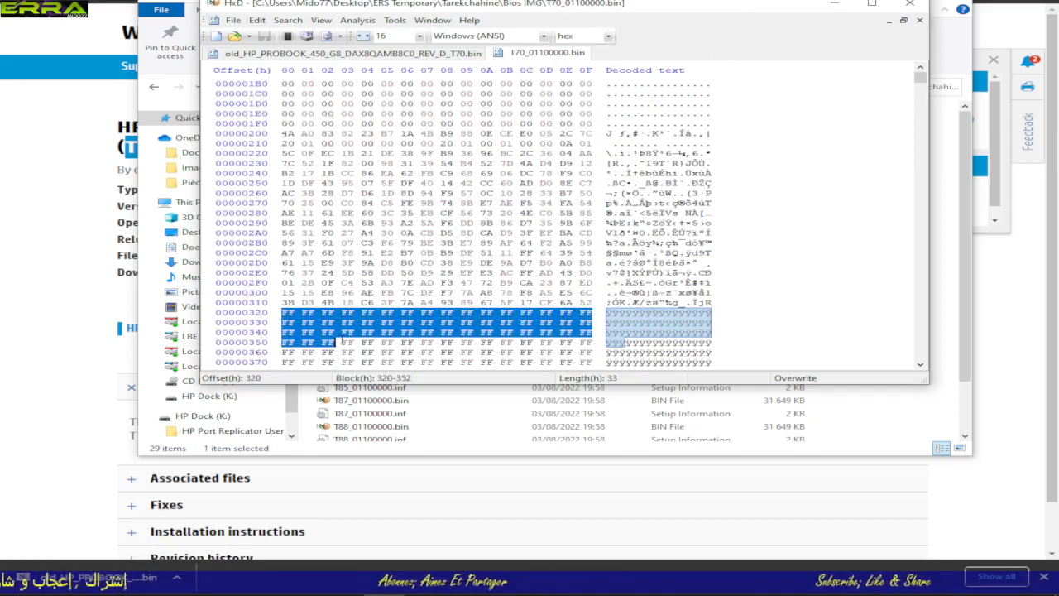
Step: Select the BIOS region in the old ProBook dump from offset 1000000 to the file's end at 1FFFFFF
left_click(372, 53)
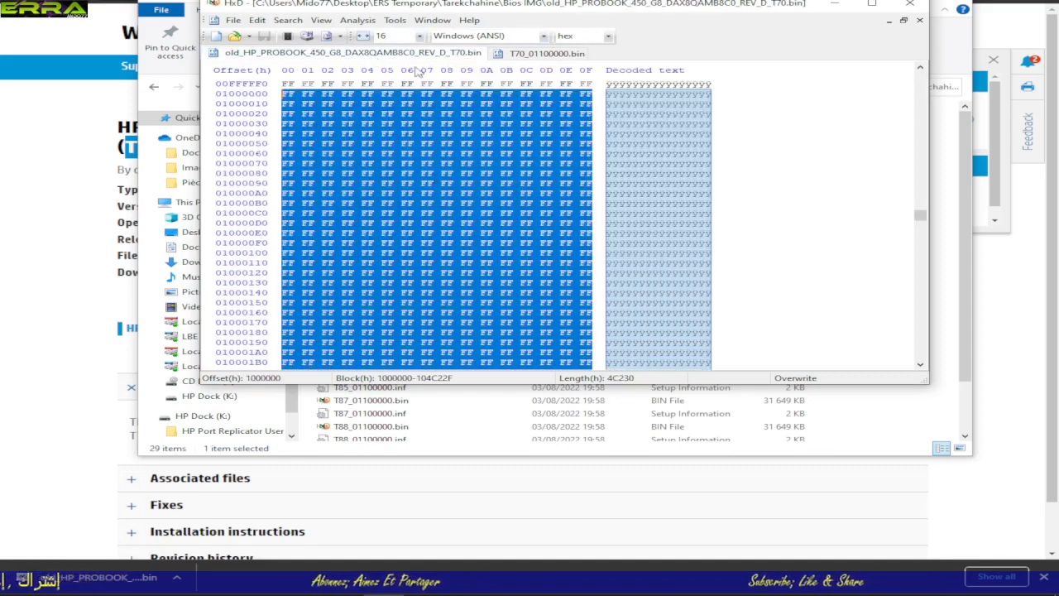
scroll(448, 122, "up", 3)
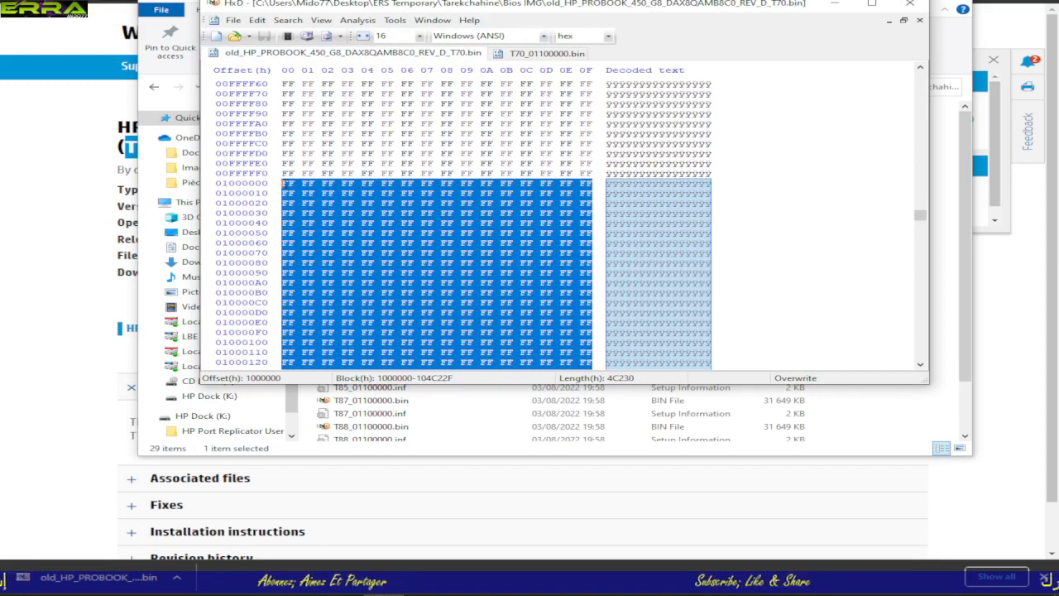
left_click(285, 183)
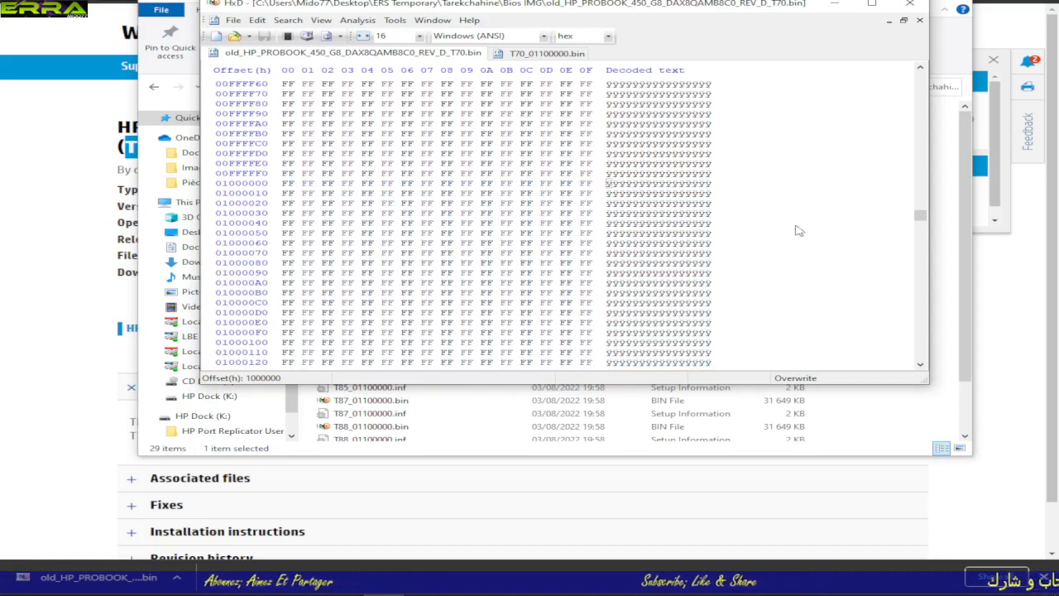
left_click_drag(920, 217, 920, 364)
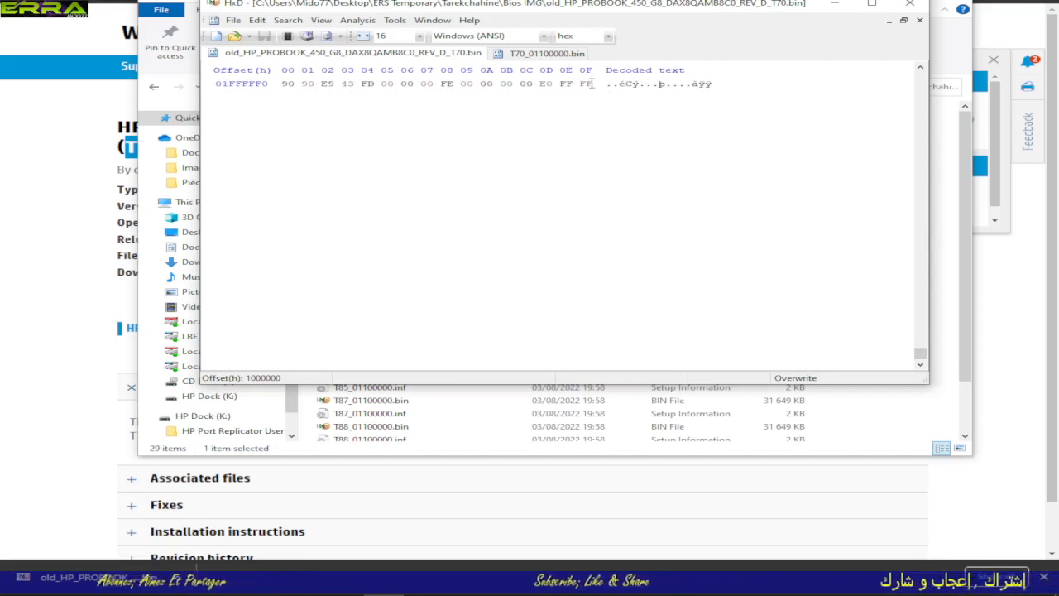
left_click(593, 84, "shift")
scroll(601, 151, "up", 8)
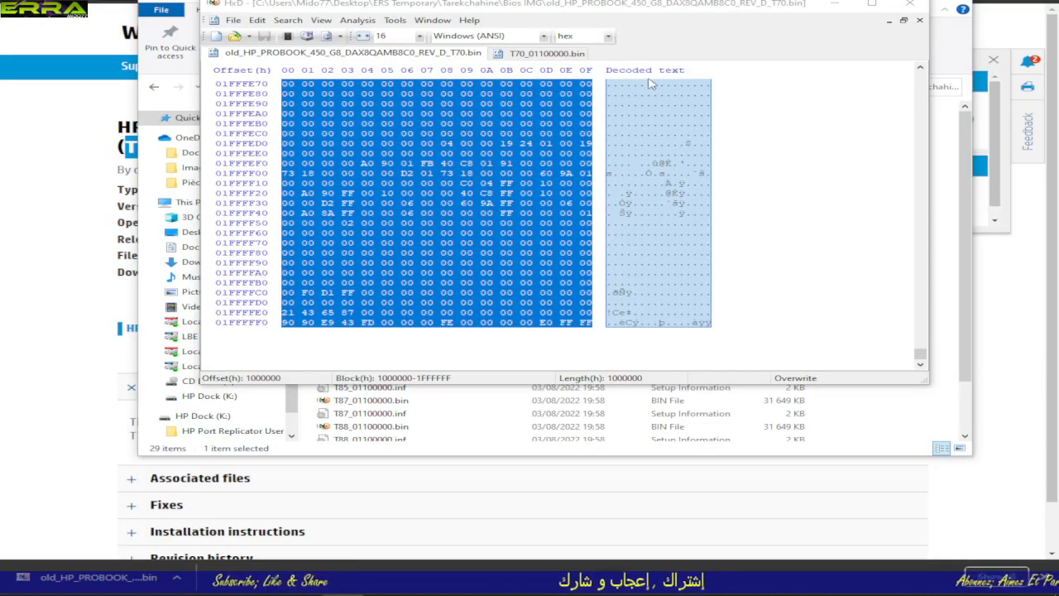
Step: Select a block in T70_01100000.bin starting at offset 320 with a hex length of 1000000, and check where it ends
left_click(542, 53)
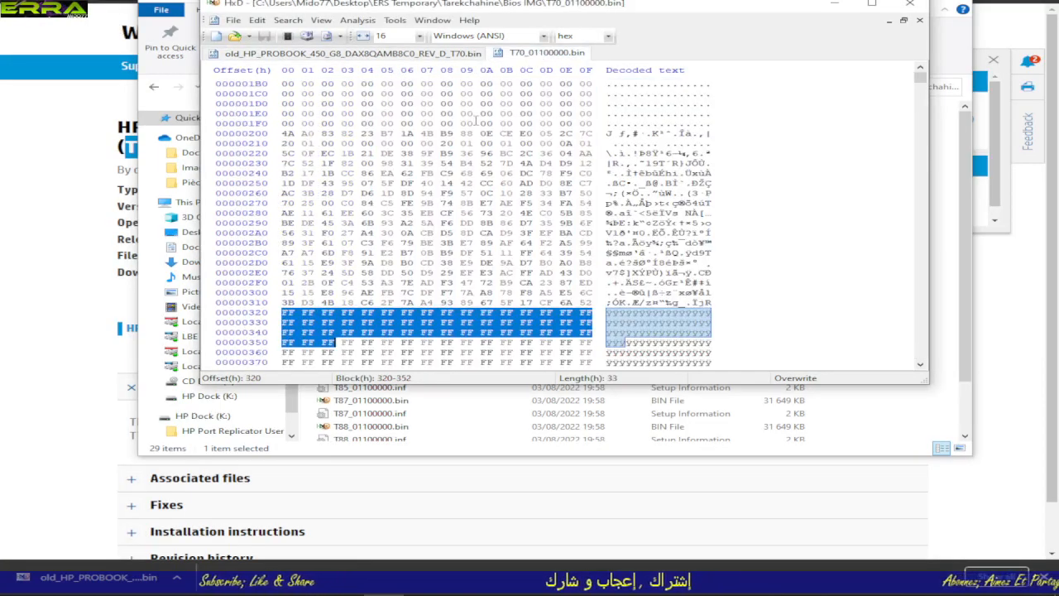
left_click(282, 313)
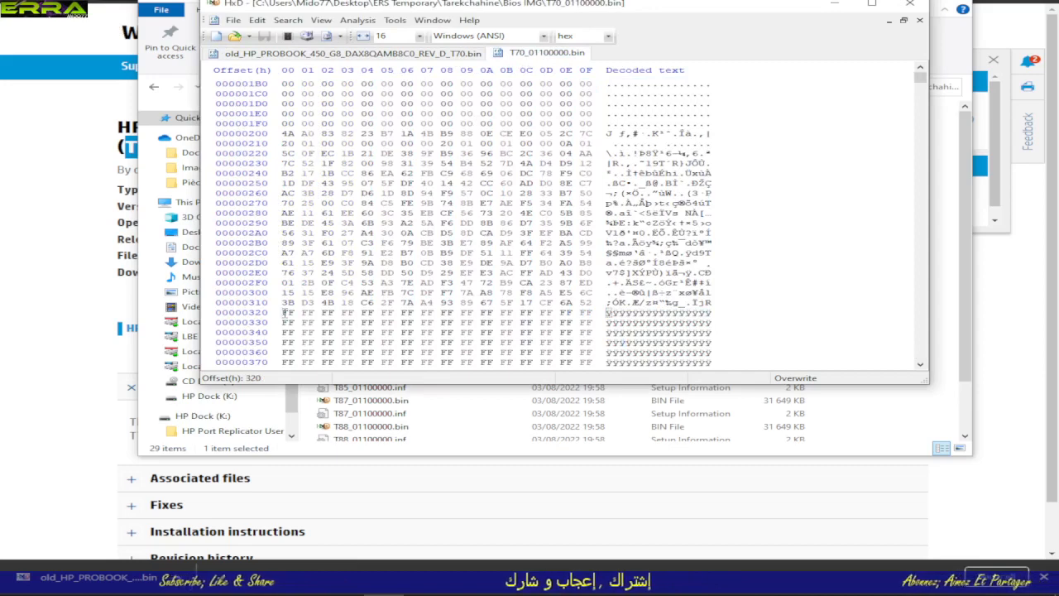
right_click(282, 313)
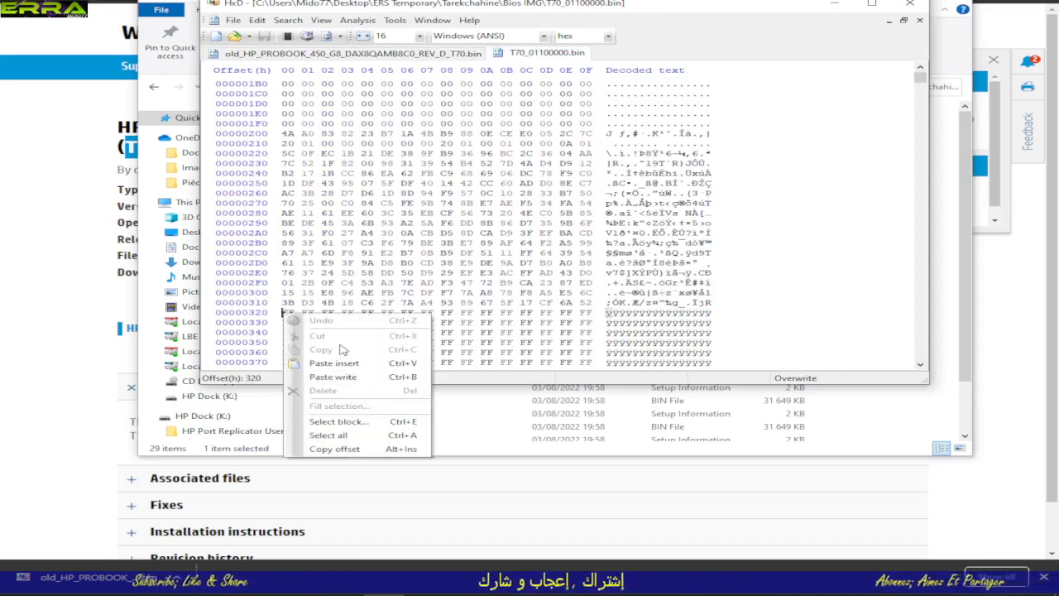
left_click(342, 423)
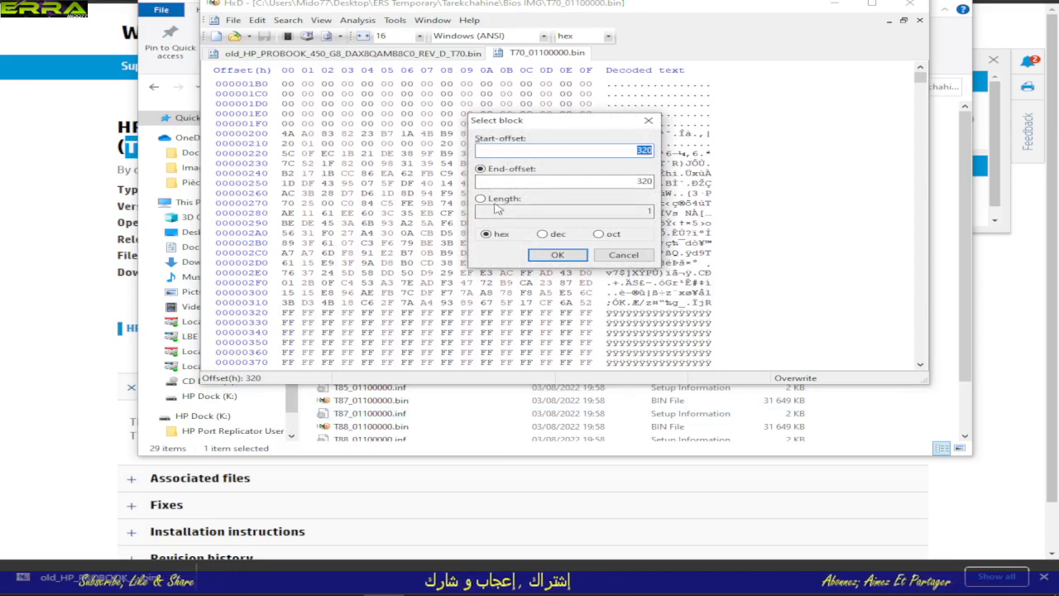
left_click(637, 213)
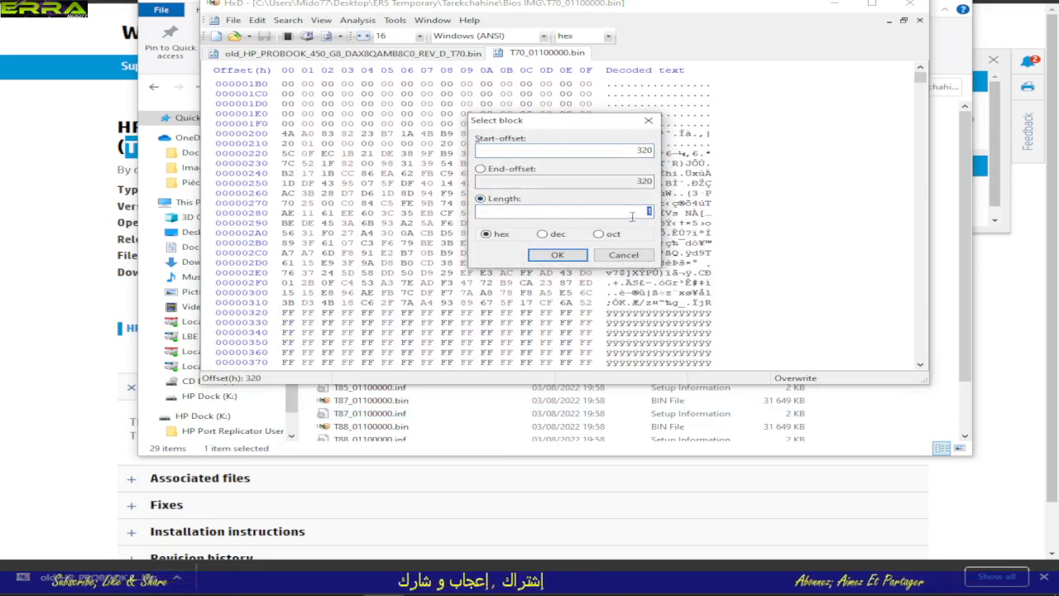
type("1000")
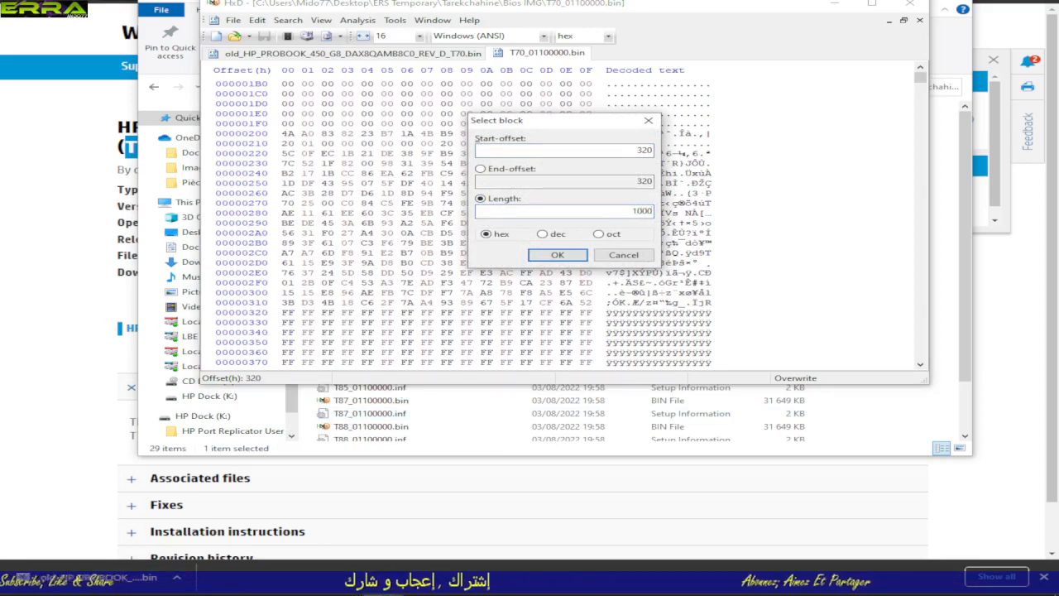
type("000")
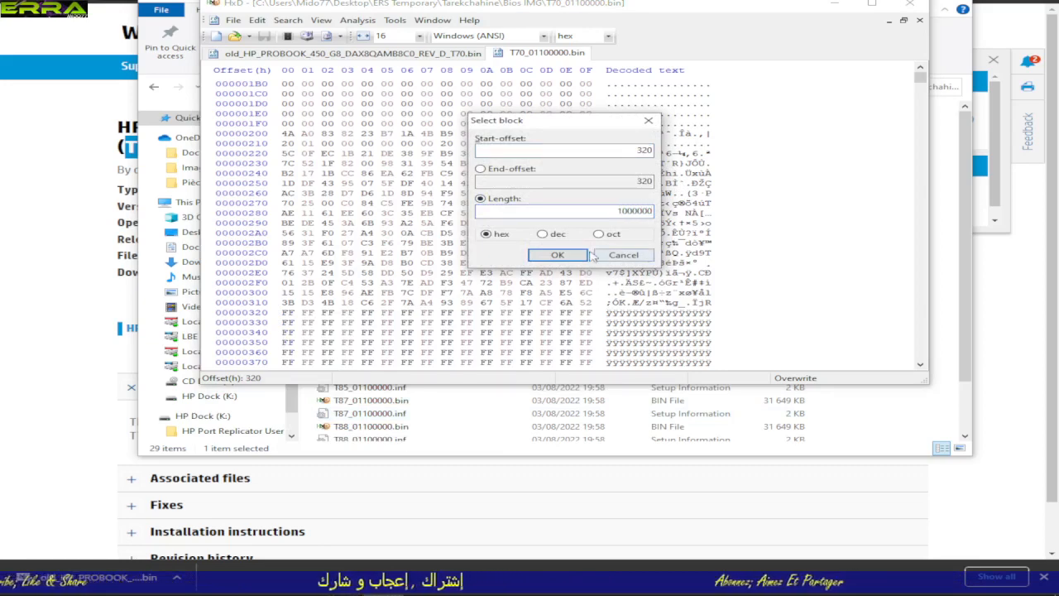
key("Return")
scroll(602, 267, "down", 3)
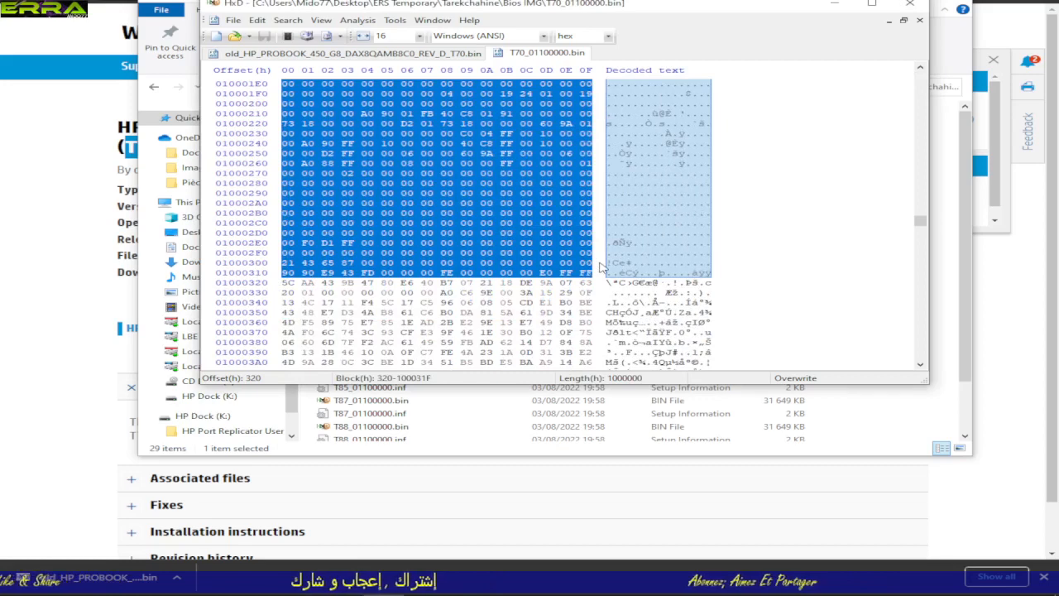
Step: Copy the selected BIOS block from T70_01100000.bin and paste it into a new empty file
right_click(549, 184)
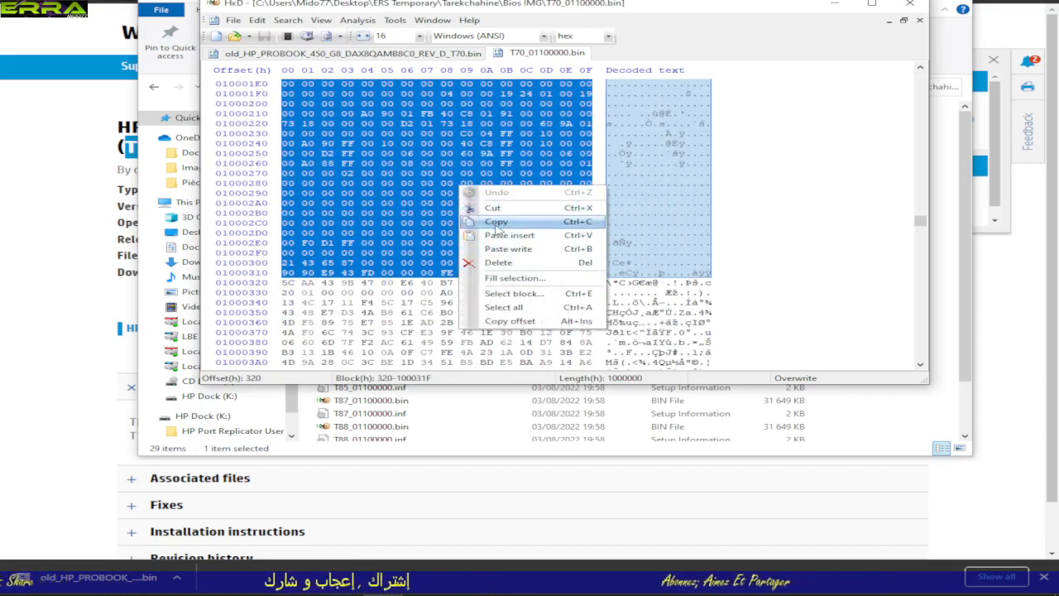
left_click(572, 210)
left_click(233, 20)
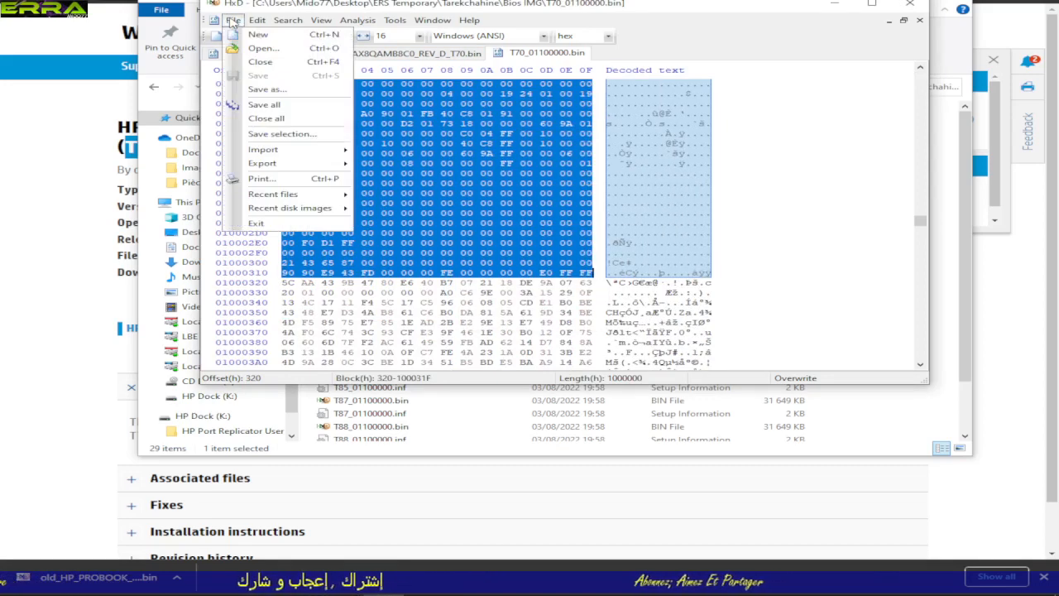
left_click(261, 35)
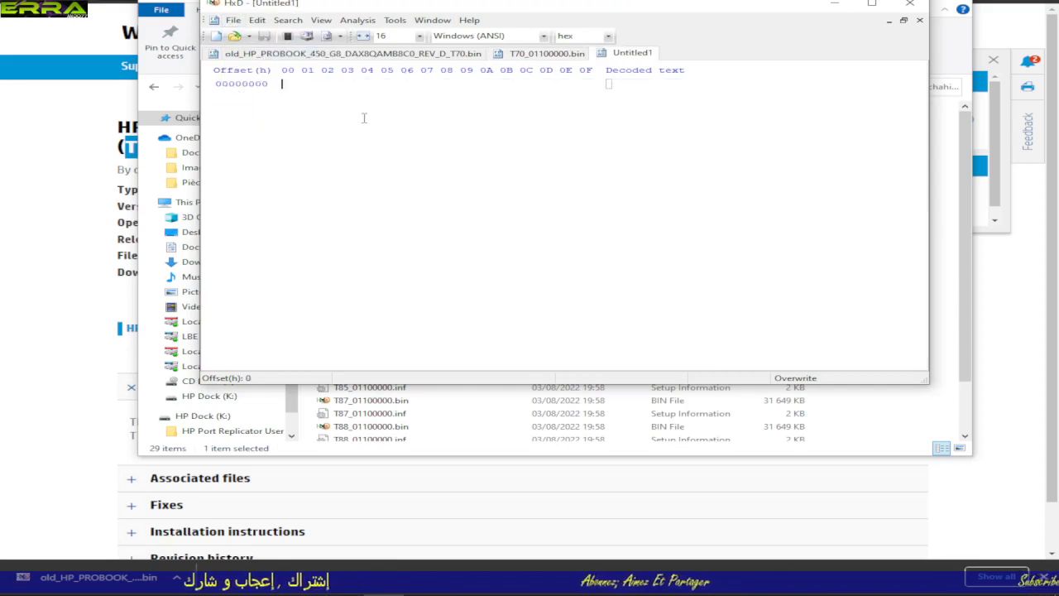
key("ctrl+v")
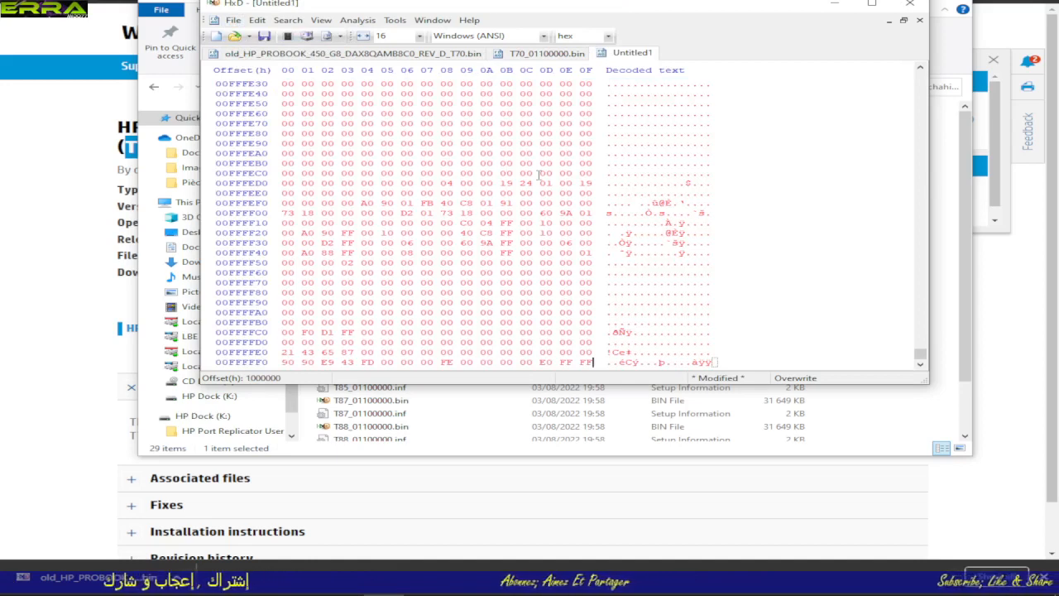
Step: Save the new file as Bios Region Update.bin in the Bios IMG folder
left_click(233, 20)
mouse_move(257, 20)
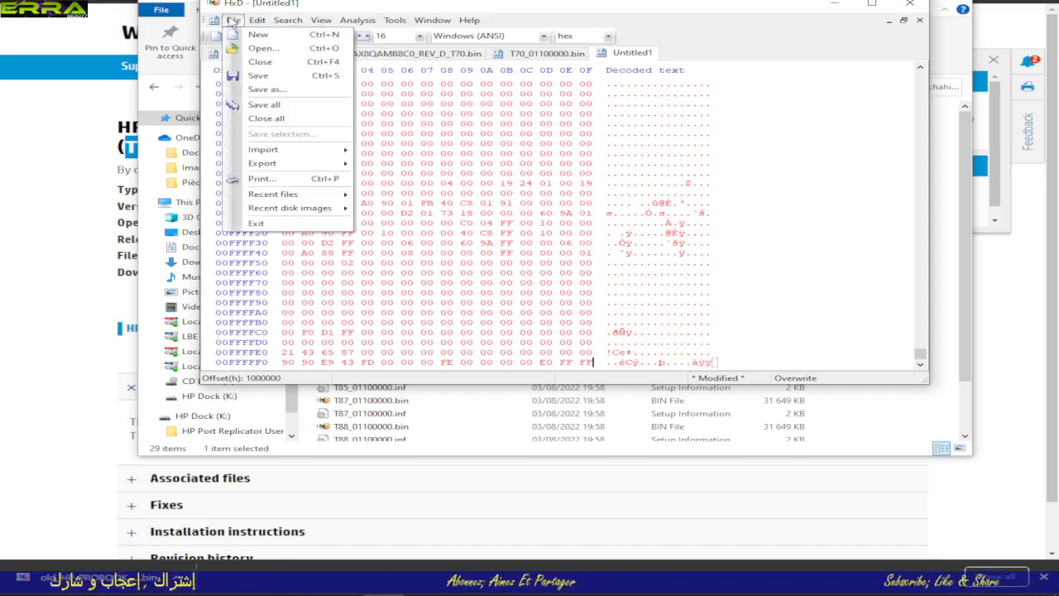
left_click(265, 90)
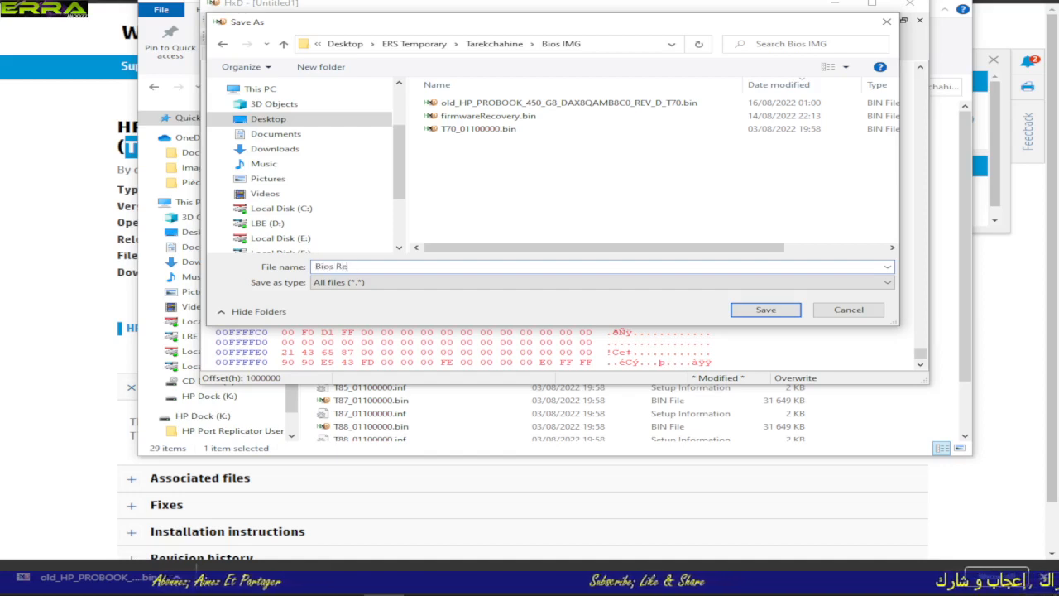
type("gion Up")
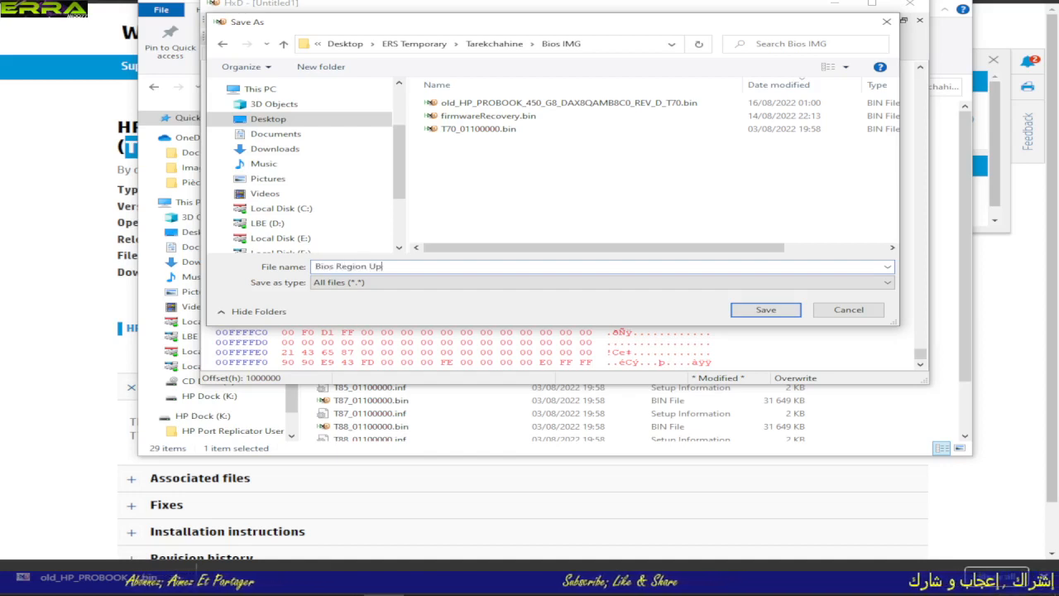
type("date")
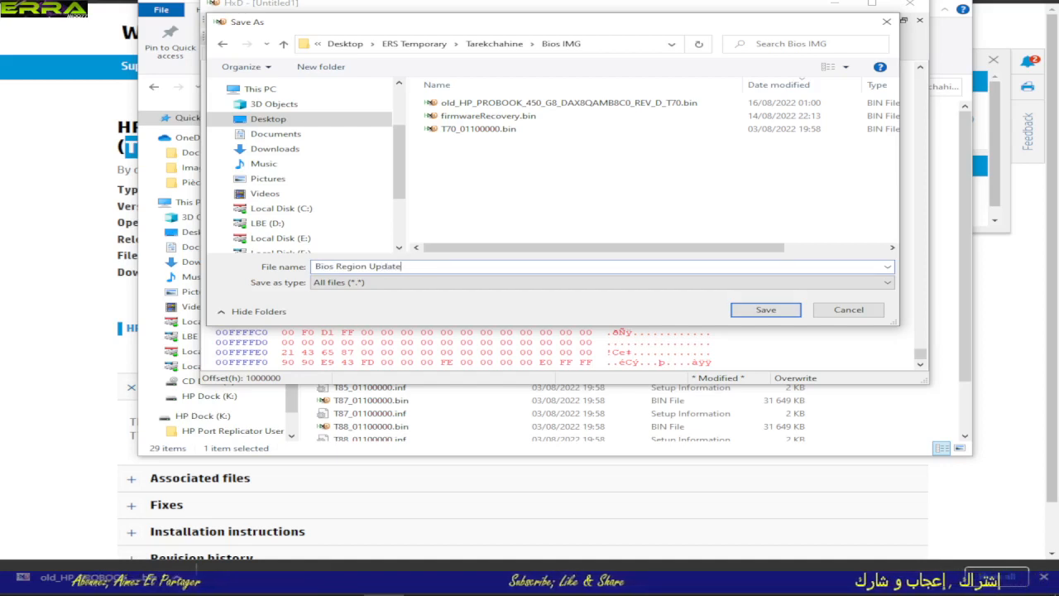
type(".bin")
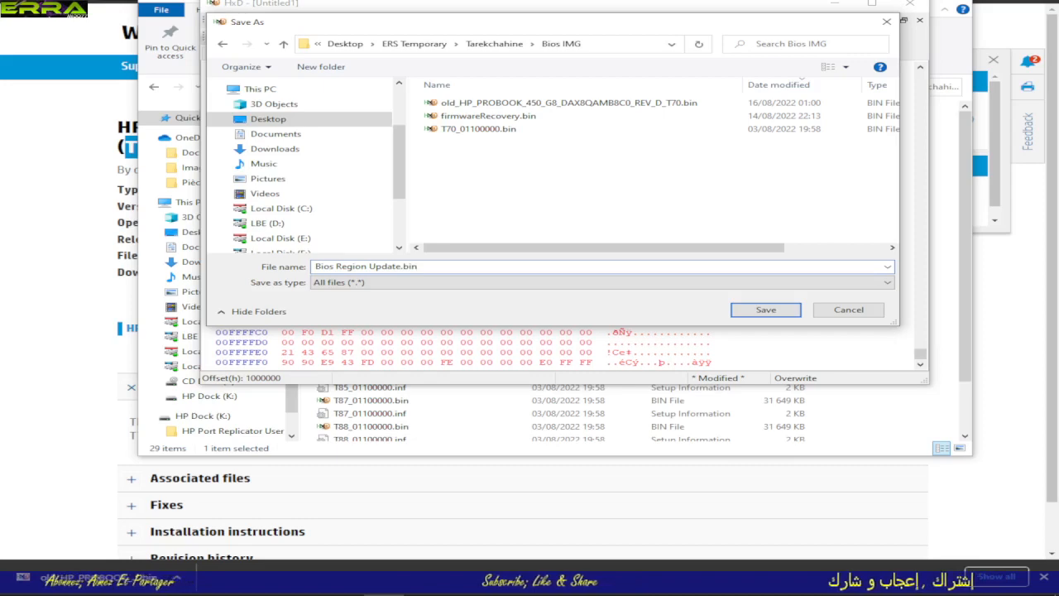
left_click(763, 311)
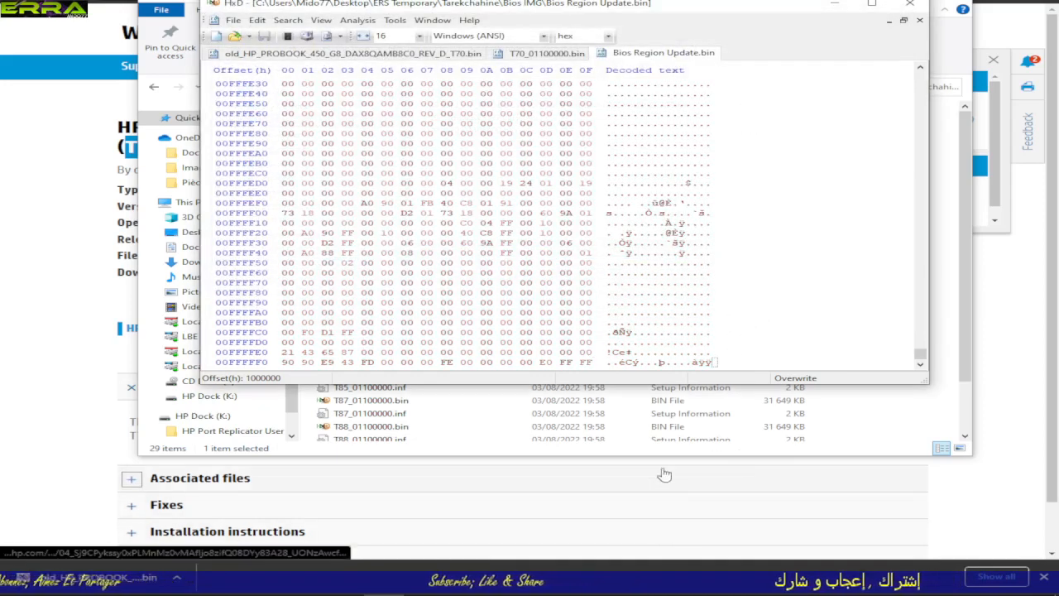
Step: Check Bios Region Update.bin in the Bios IMG folder and bring up the old ProBook dump in HxD
left_click(924, 413)
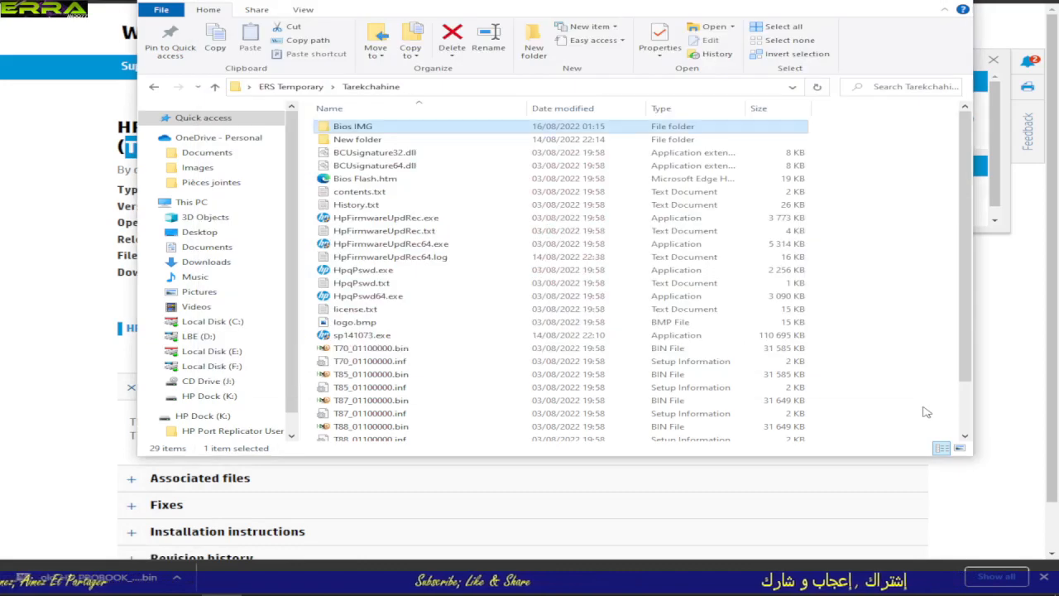
double_click(389, 128)
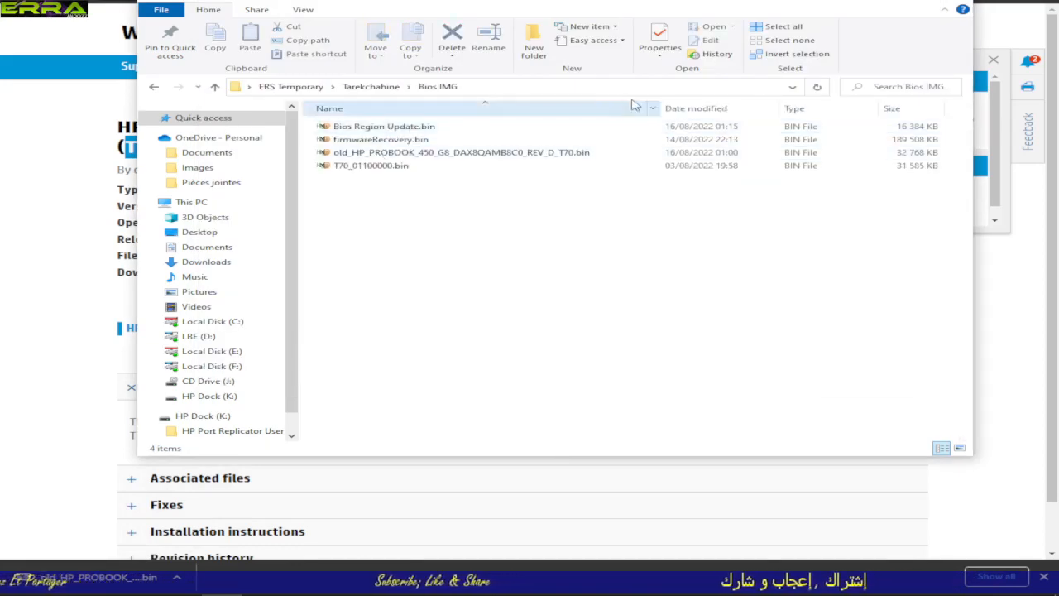
left_click(377, 129)
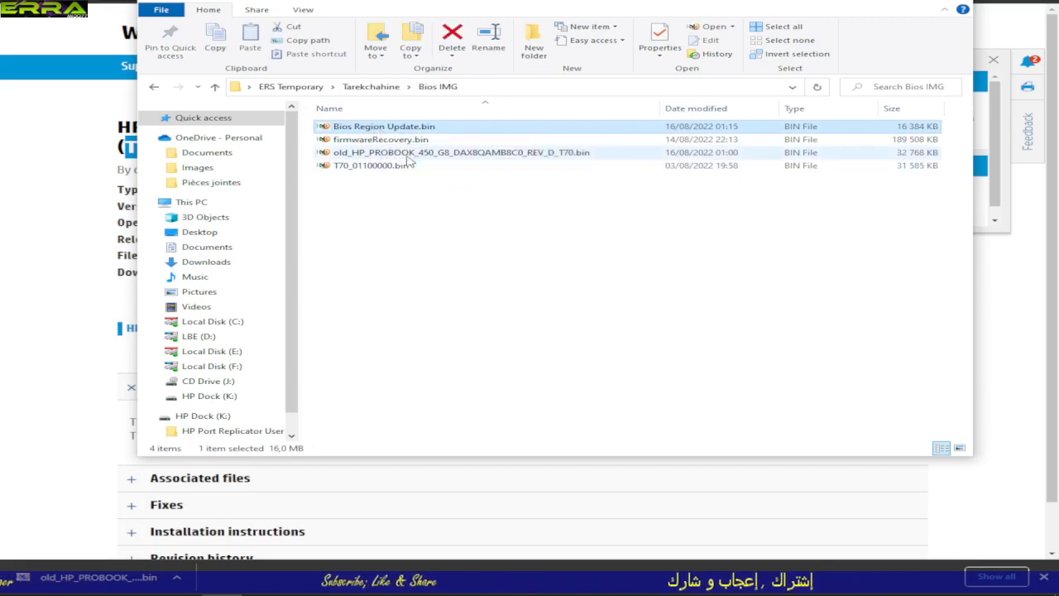
double_click(436, 158)
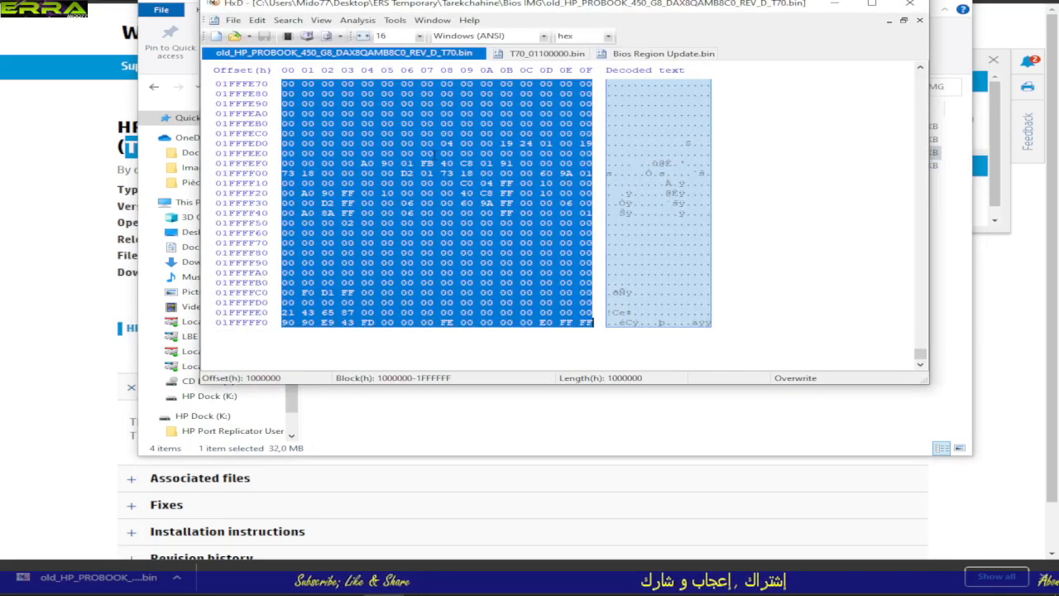
Step: Close T70_01100000.bin after looking over Bios Region Update.bin
left_click(654, 53)
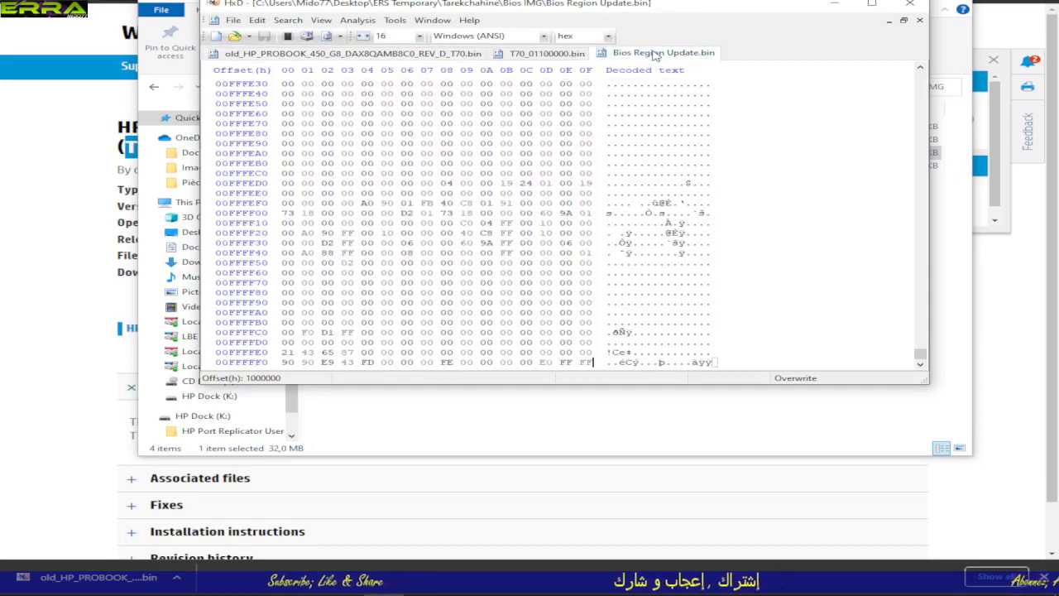
left_click(552, 57)
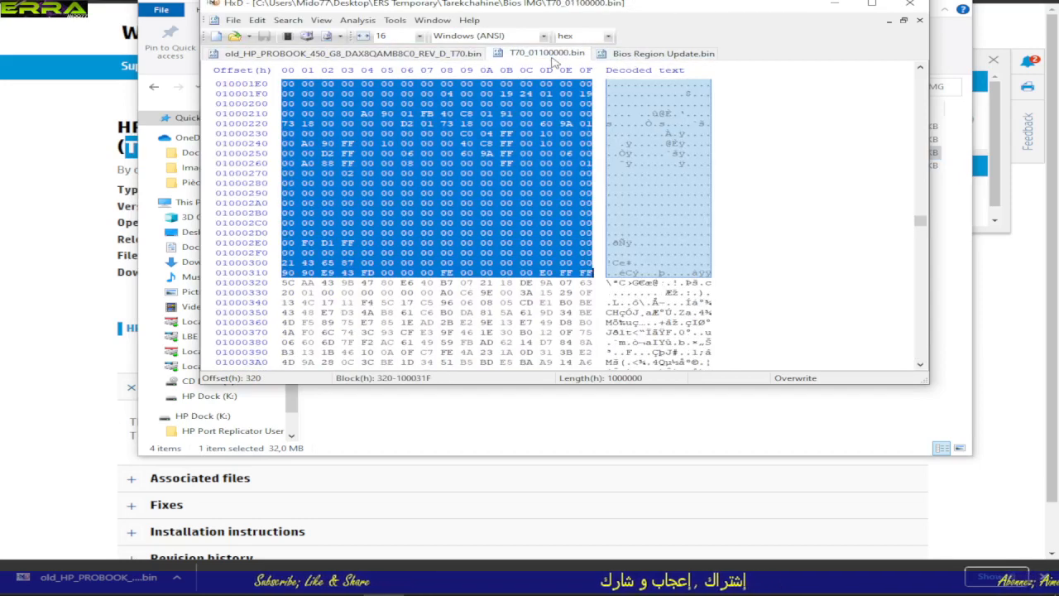
left_click(920, 21)
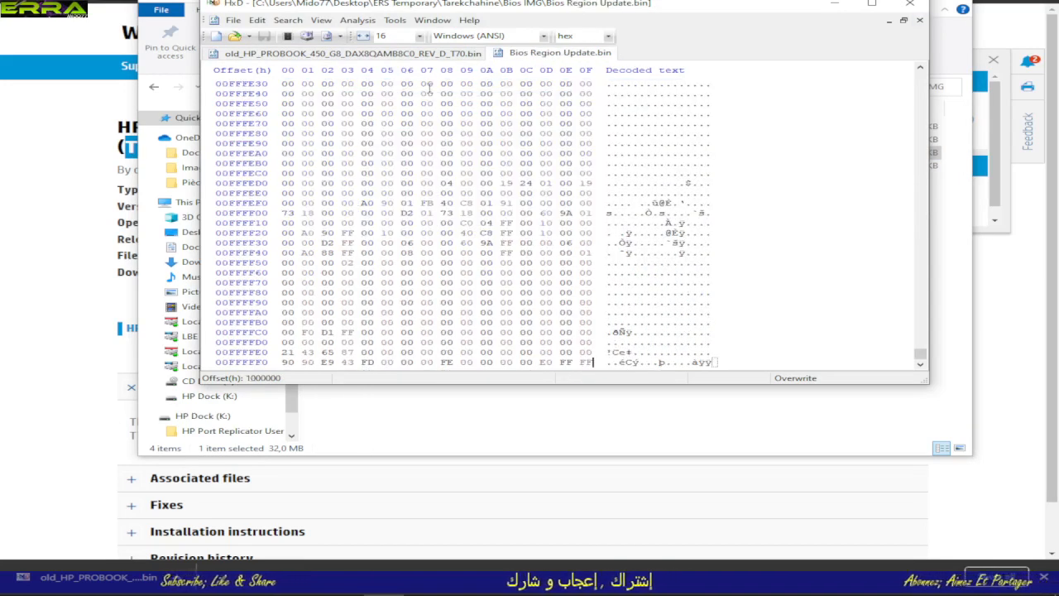
Step: Copy all of Bios Region Update.bin and paste-write it over the old ProBook dump's BIOS region from offset 1000000
left_click(480, 103)
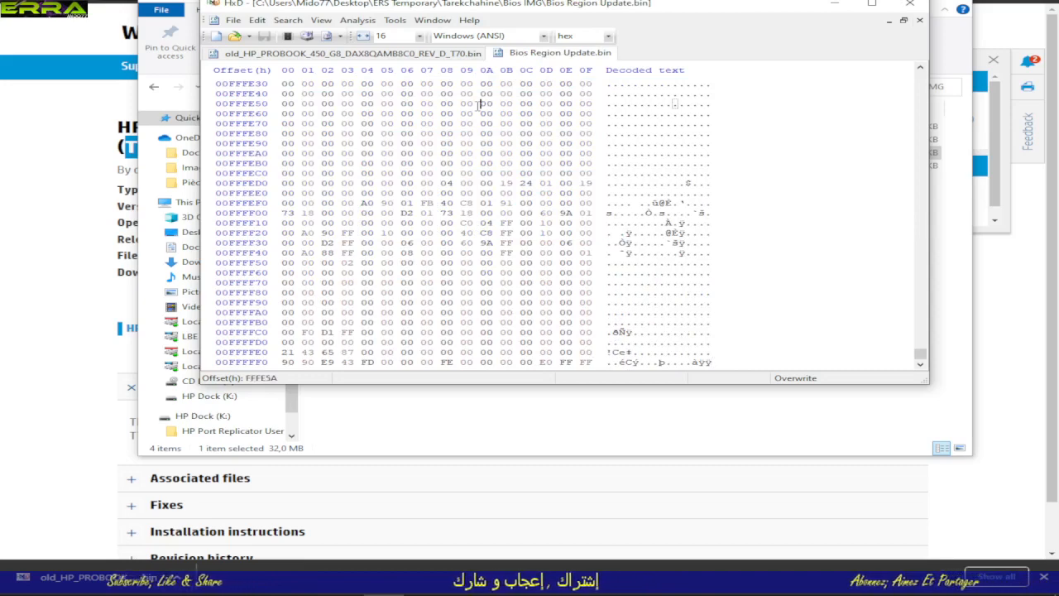
key("ctrl+a")
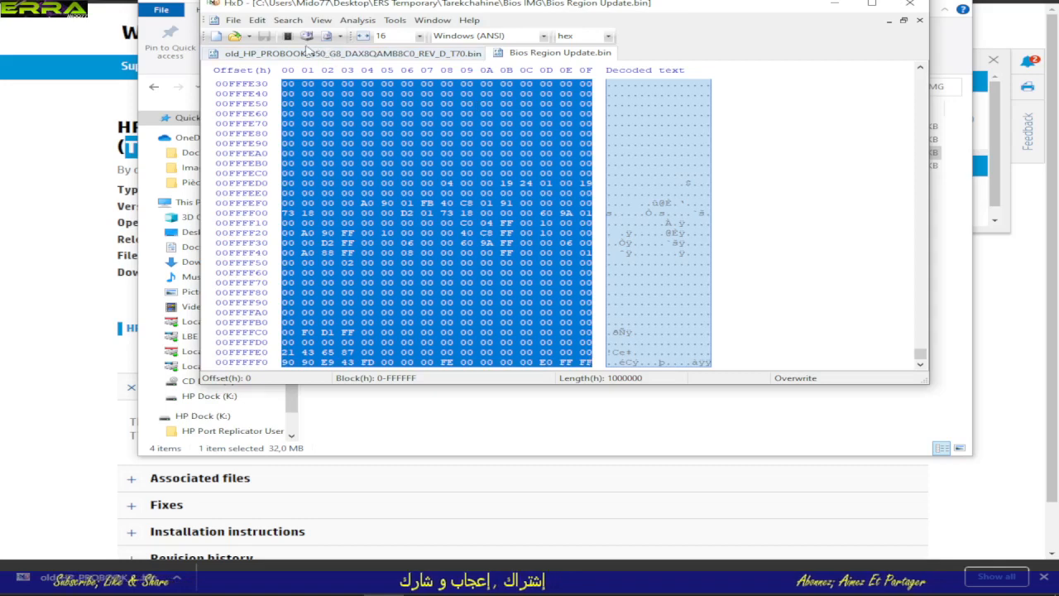
left_click(331, 54)
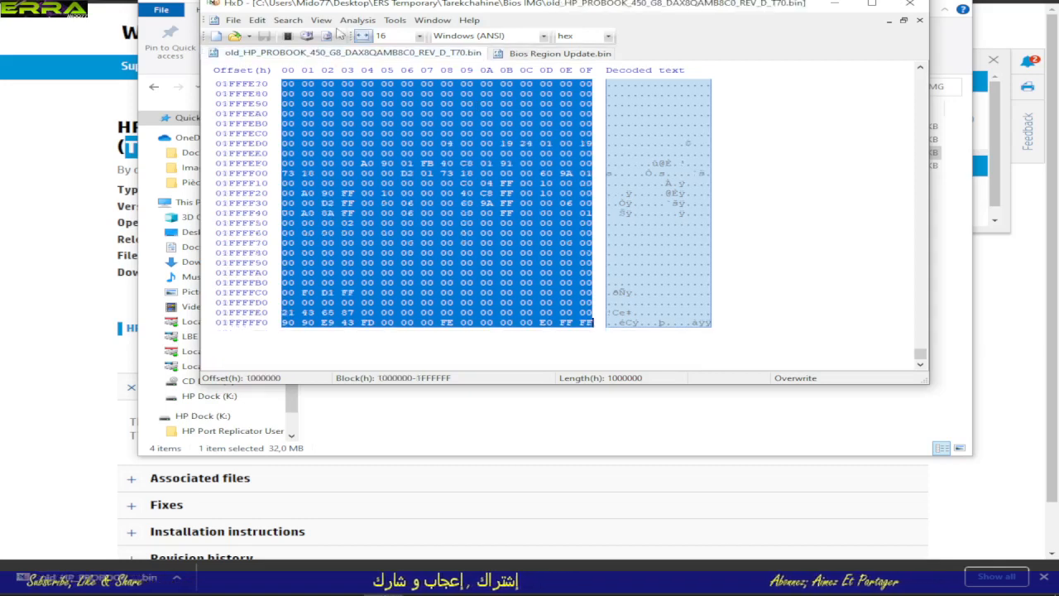
left_click(288, 20)
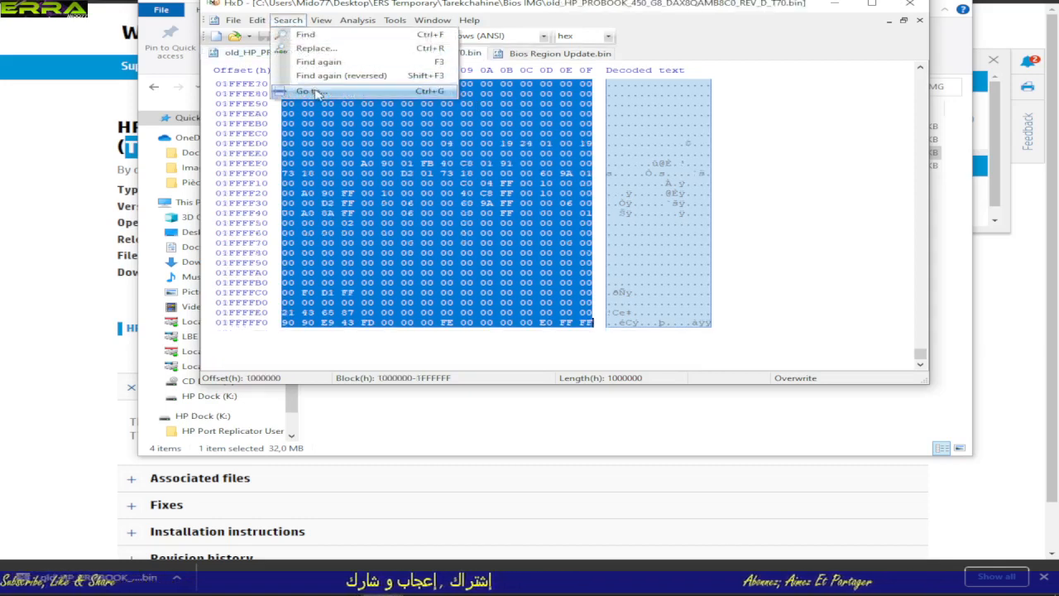
left_click(311, 91)
left_click(599, 312)
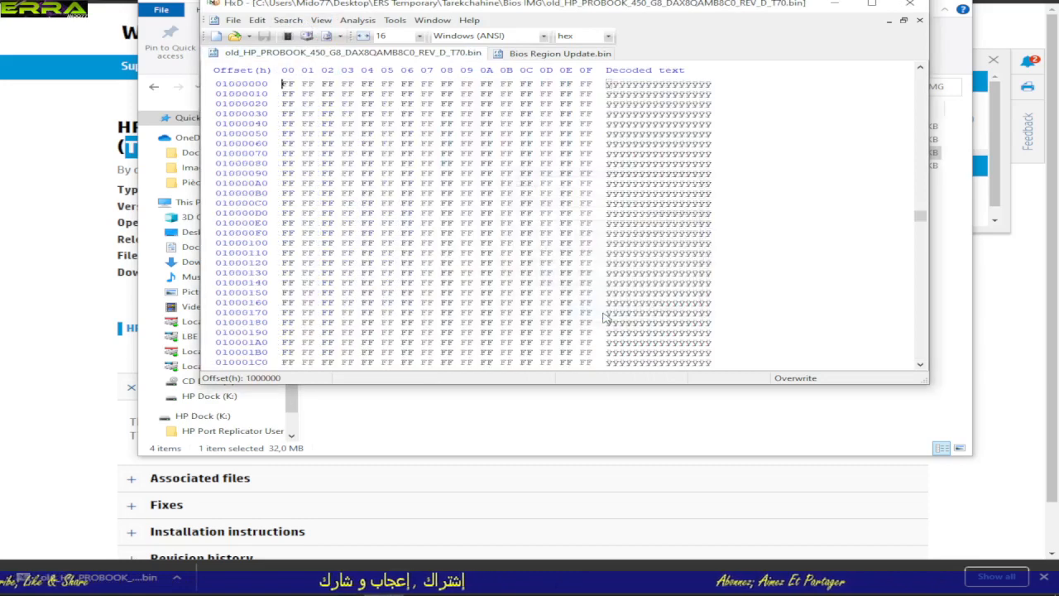
scroll(305, 126, "up", 3)
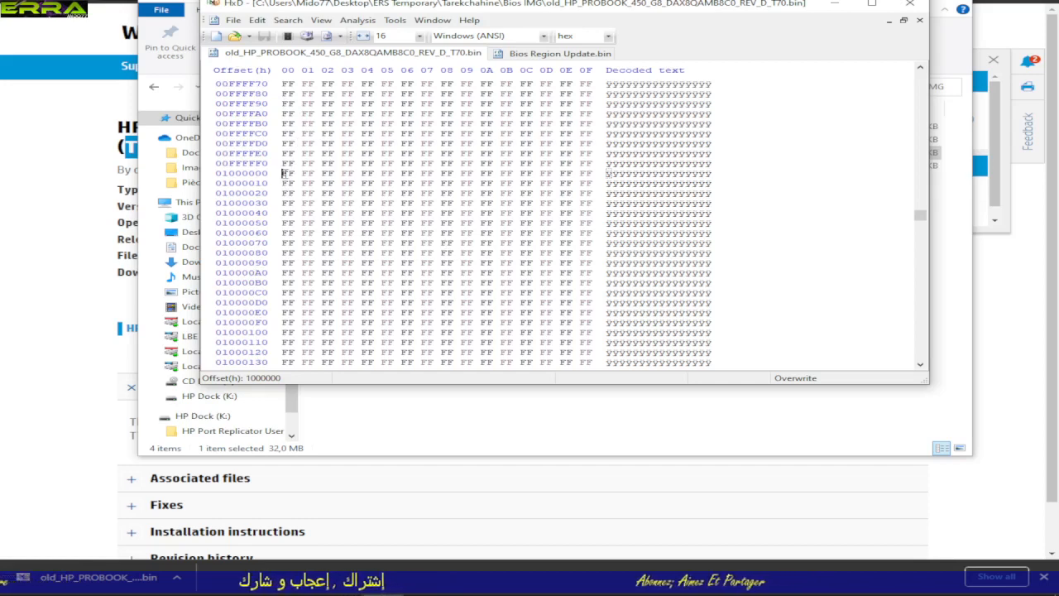
right_click(282, 173)
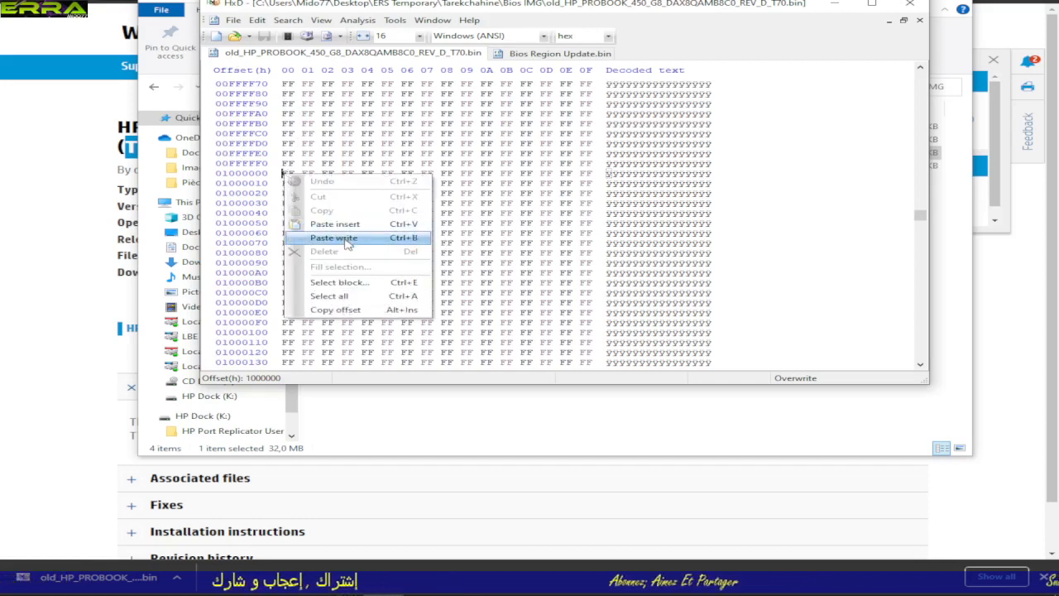
left_click(333, 238)
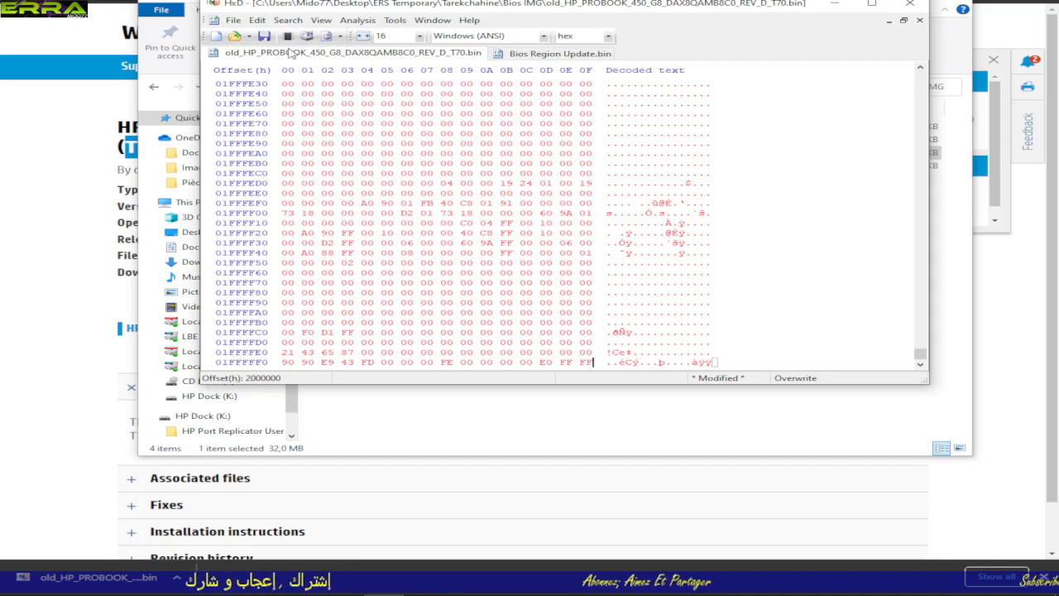
Step: Save the modified dump in the Bios IMG folder as old_HP_PROBOOK_450_G8 Bios Image updated.bin
left_click(234, 20)
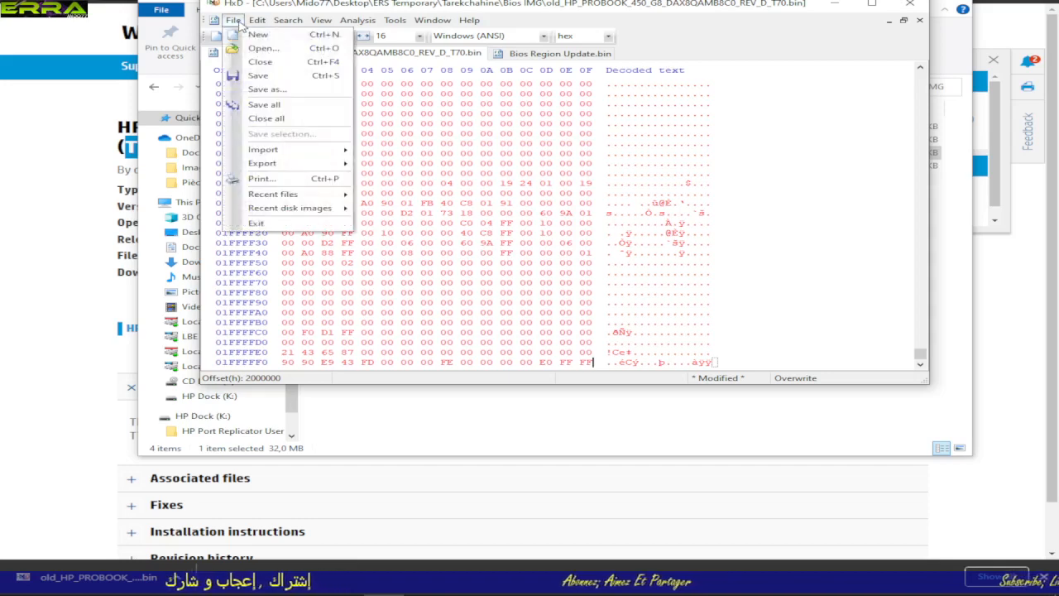
left_click(279, 93)
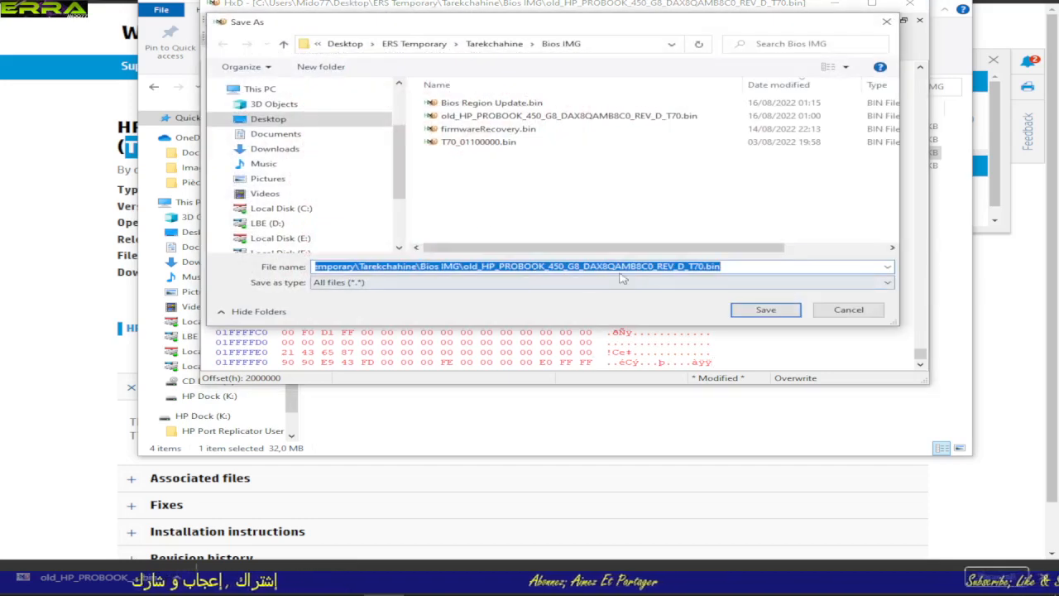
left_click(702, 266)
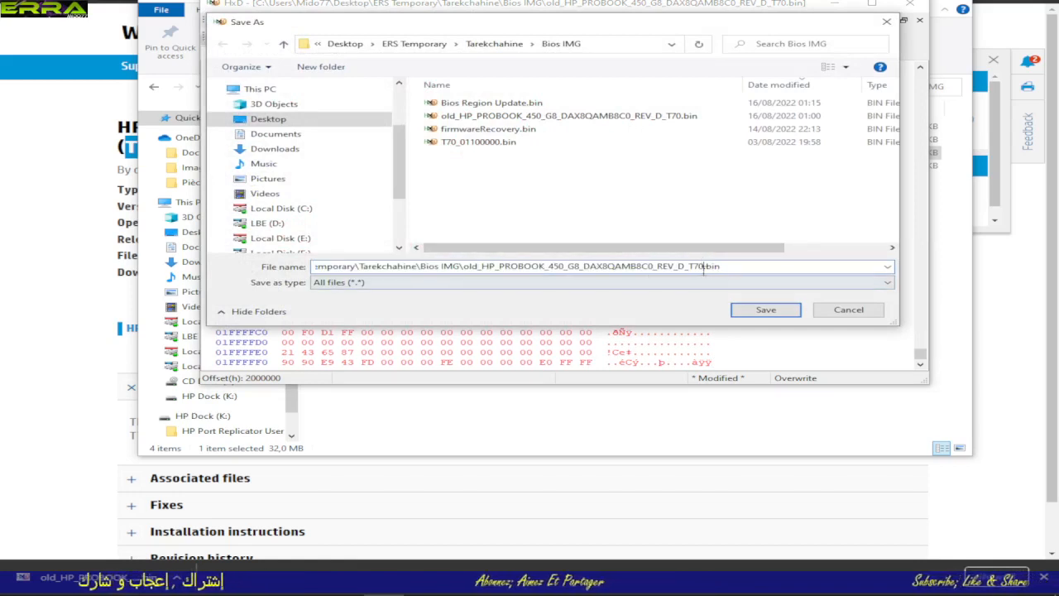
left_click_drag(704, 266, 650, 266)
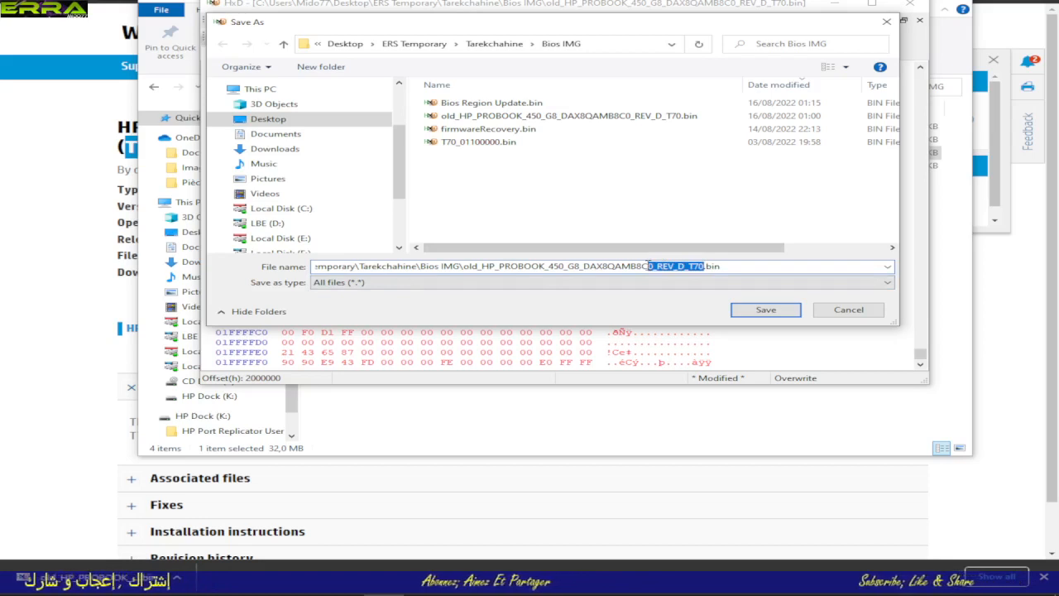
left_click_drag(649, 265, 581, 266)
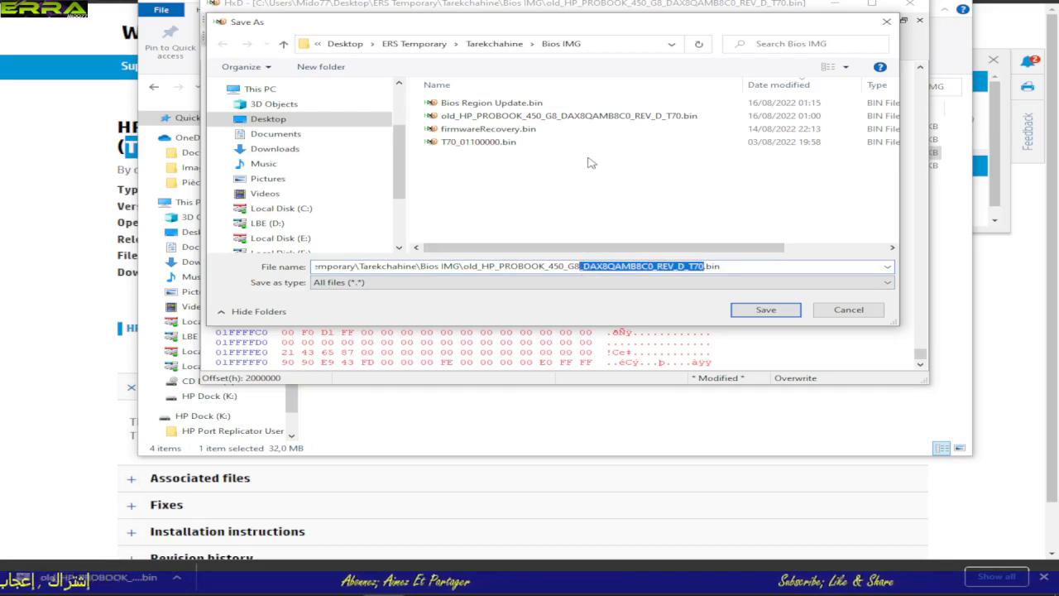
key("BackSpace")
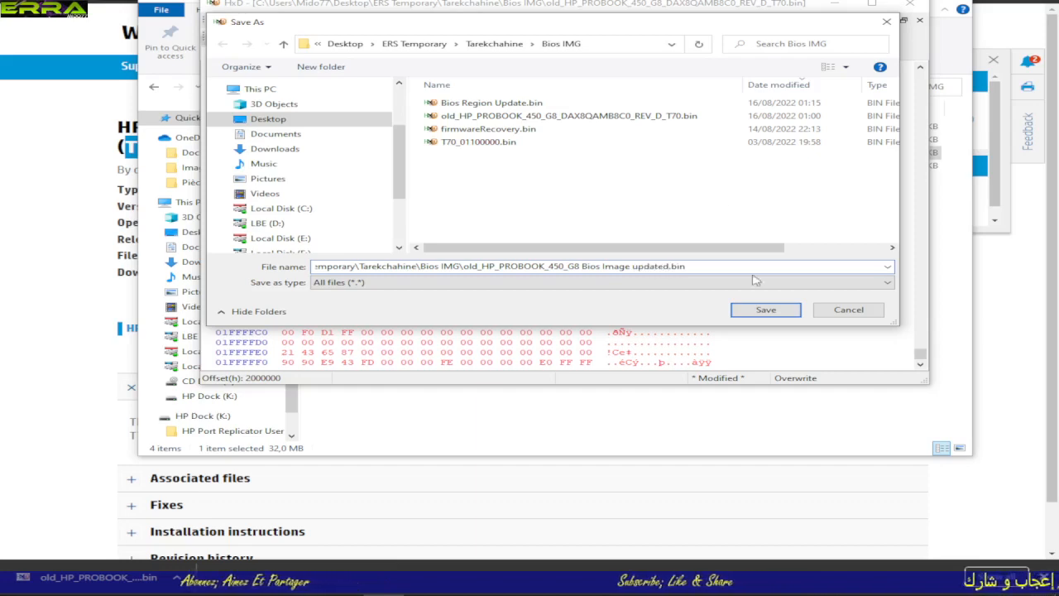
left_click(767, 310)
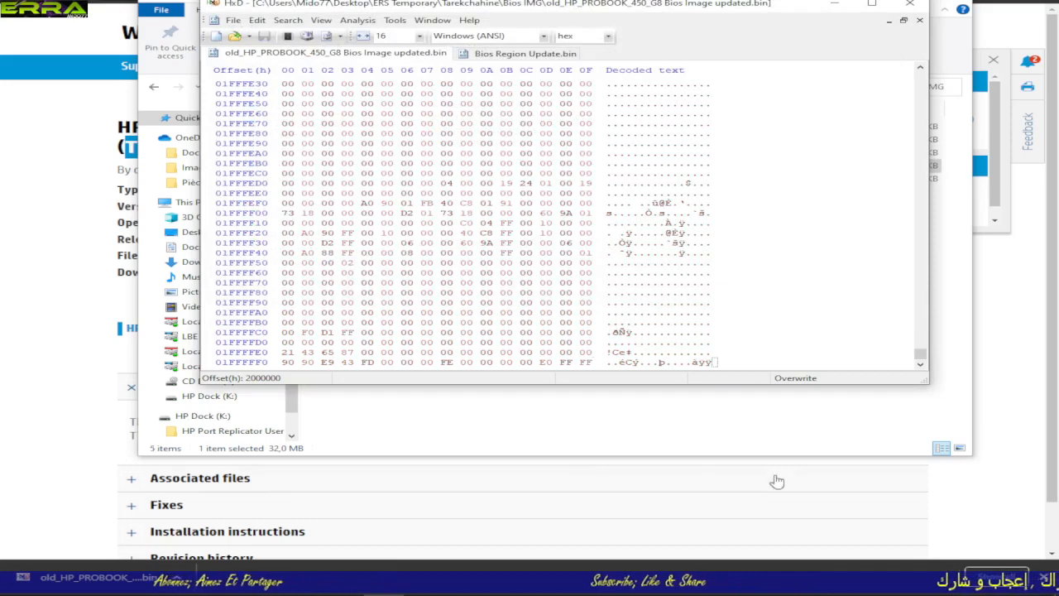
Step: Sort the Bios IMG folder by date modified and check the updated image's region layout with BPCheck.exe
left_click(893, 436)
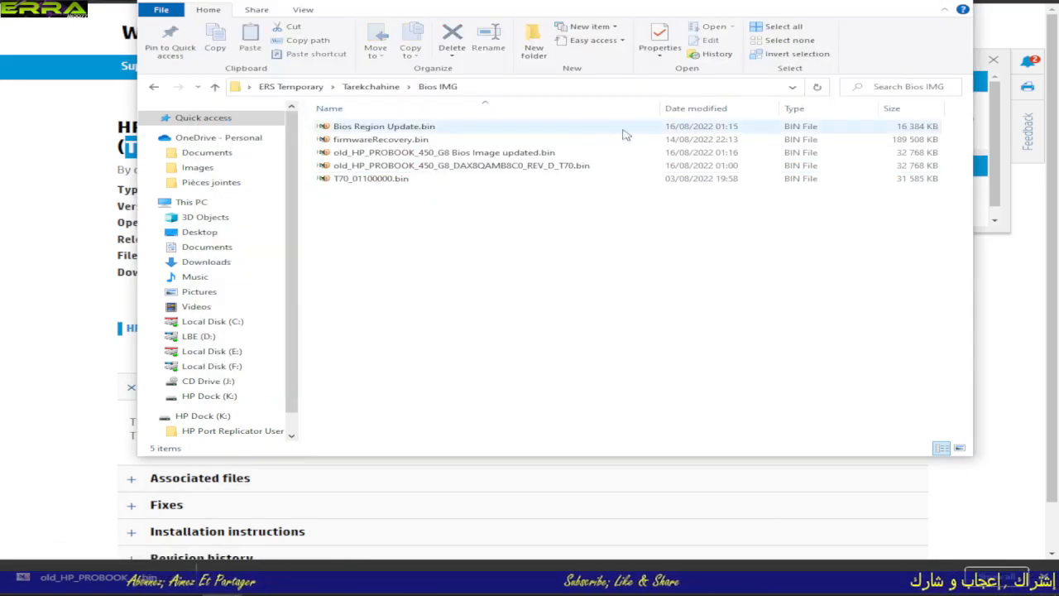
left_click(698, 108)
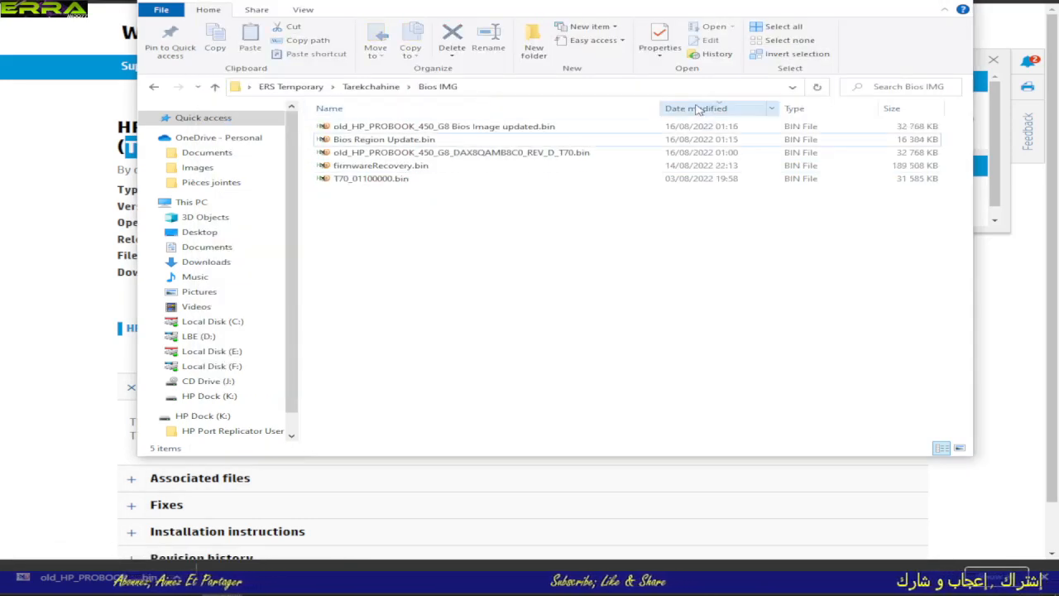
left_click(488, 126)
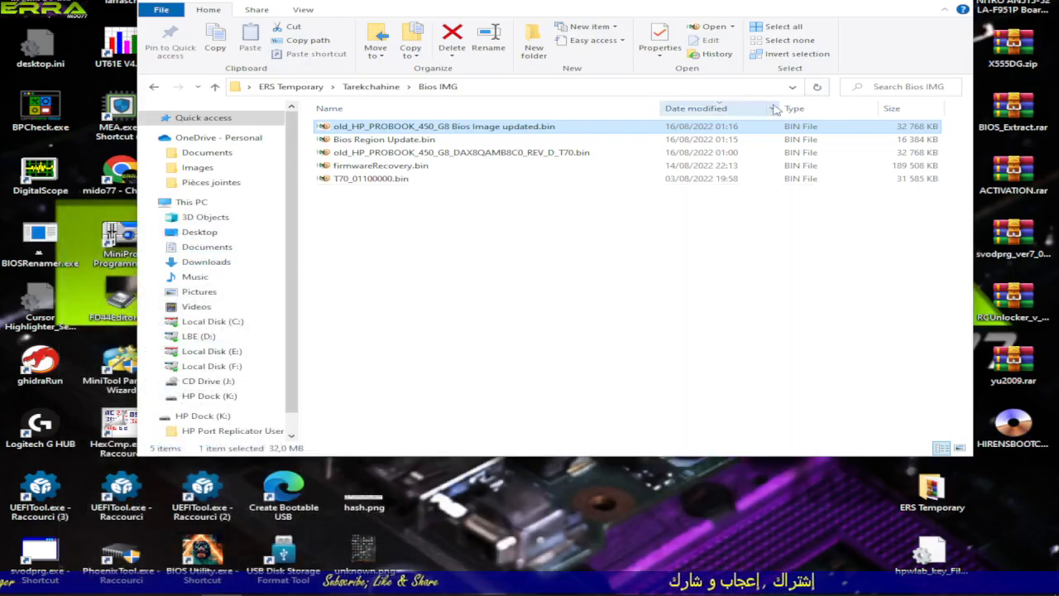
left_click_drag(275, 125, 33, 107)
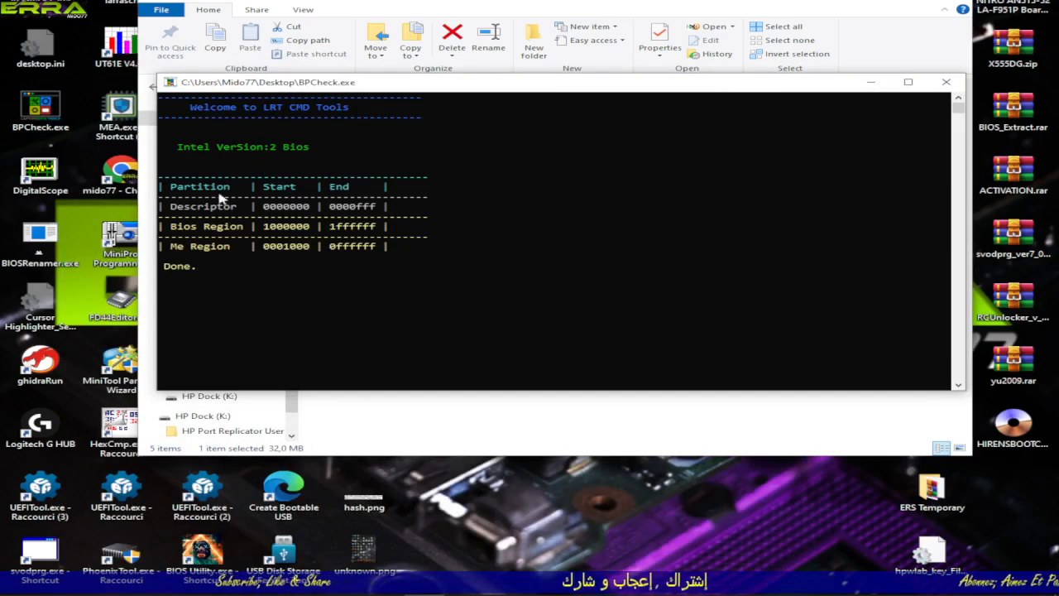
left_click(946, 82)
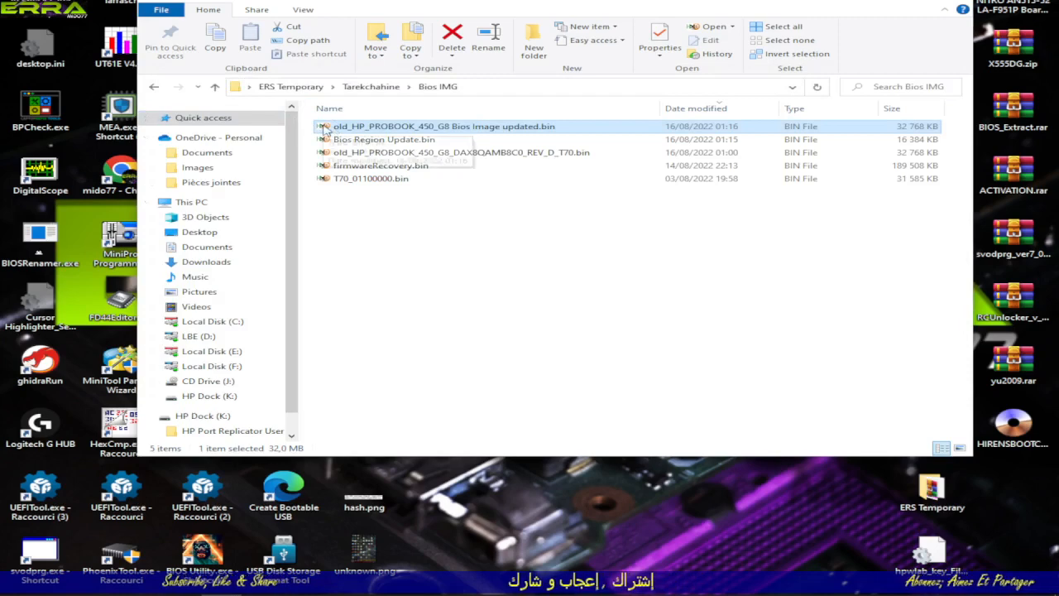
Step: Load old_HP_PROBOOK_450_G8 Bios Image updated.bin into ME Analyzer and look through its firmware report
left_click_drag(324, 130, 121, 106)
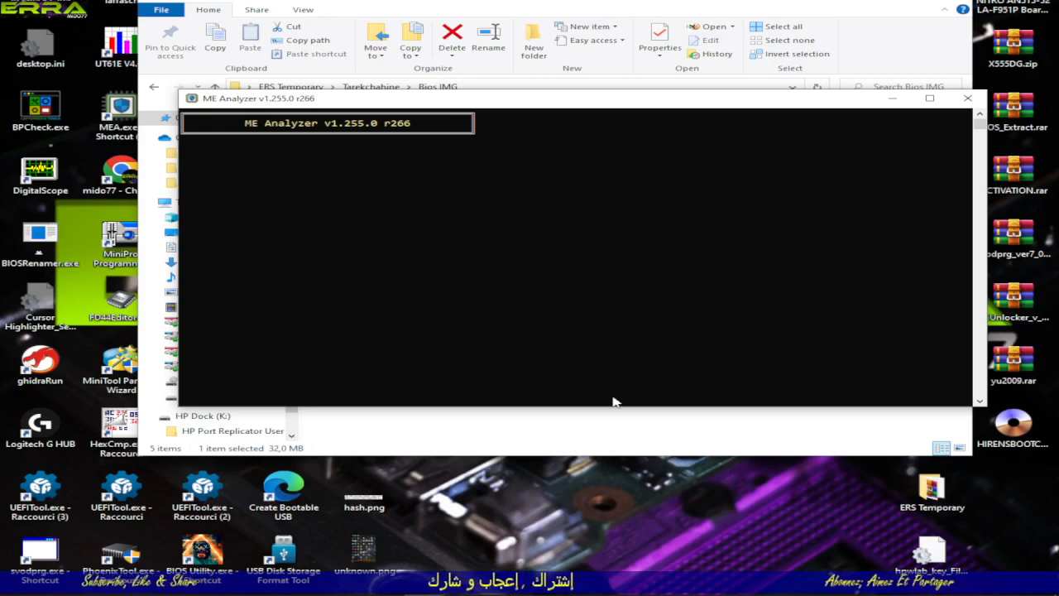
left_click_drag(625, 405, 624, 528)
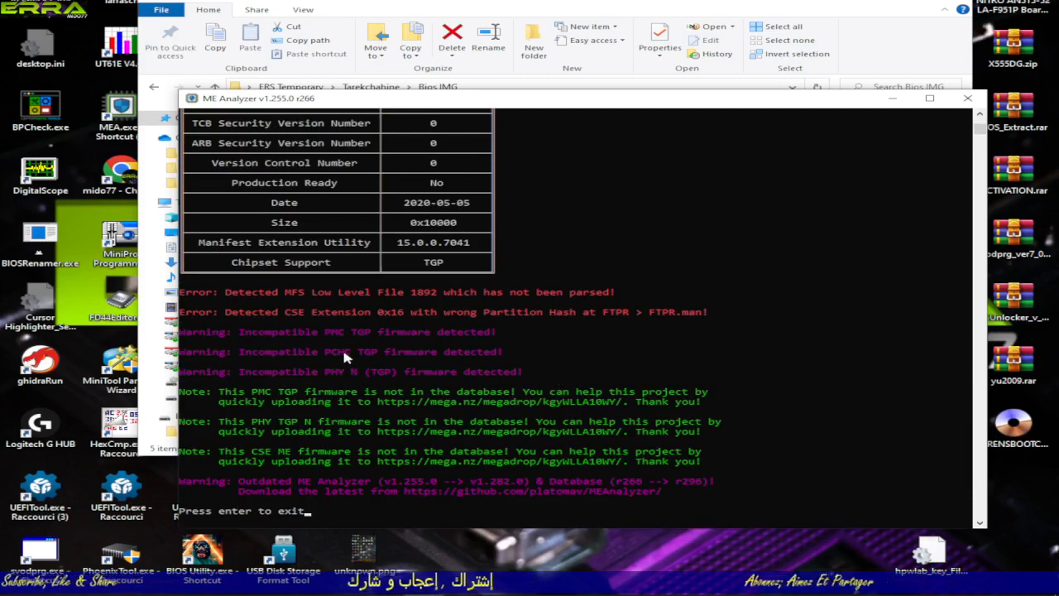
scroll(344, 357, "up", 3)
scroll(346, 356, "up", 15)
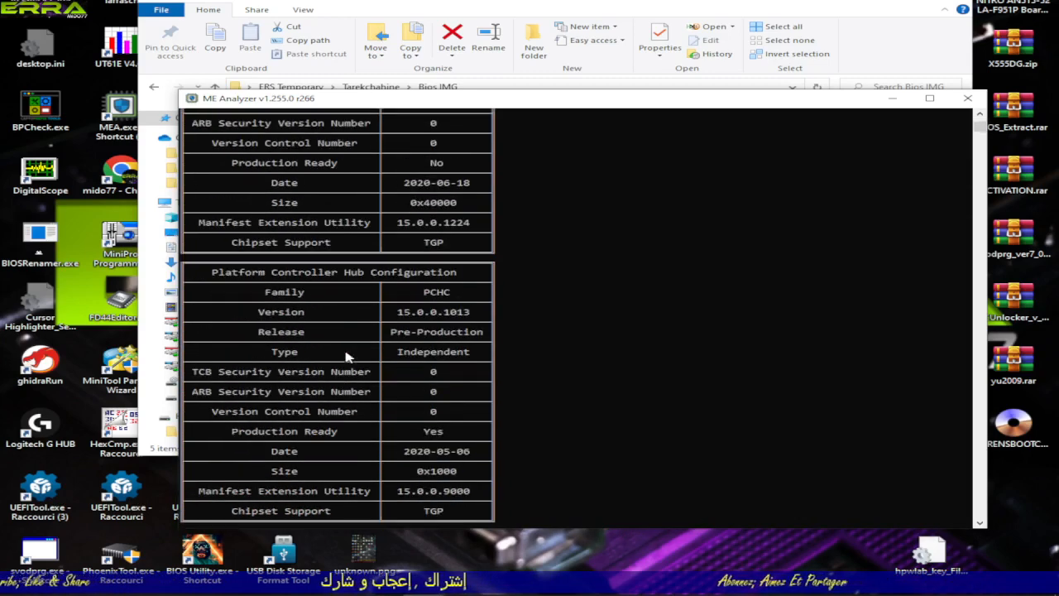
scroll(352, 354, "up", 2)
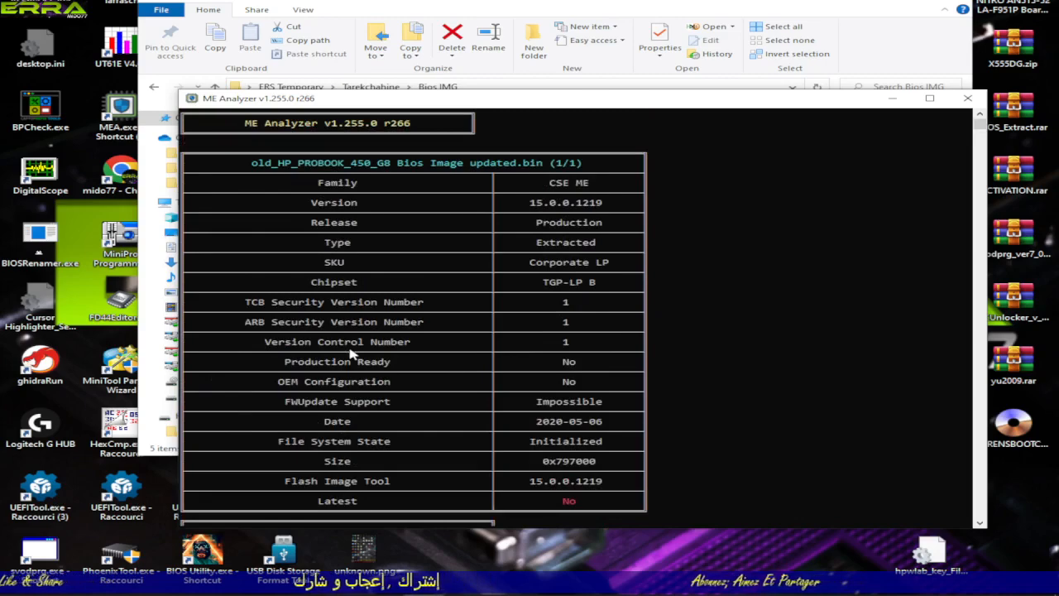
scroll(351, 354, "down", 20)
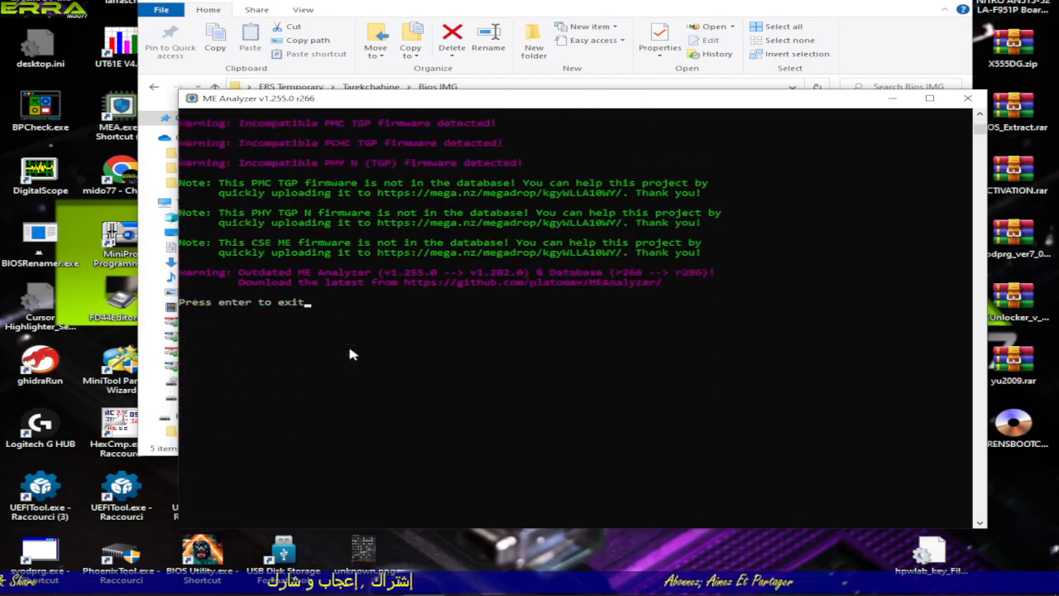
scroll(351, 355, "up", 3)
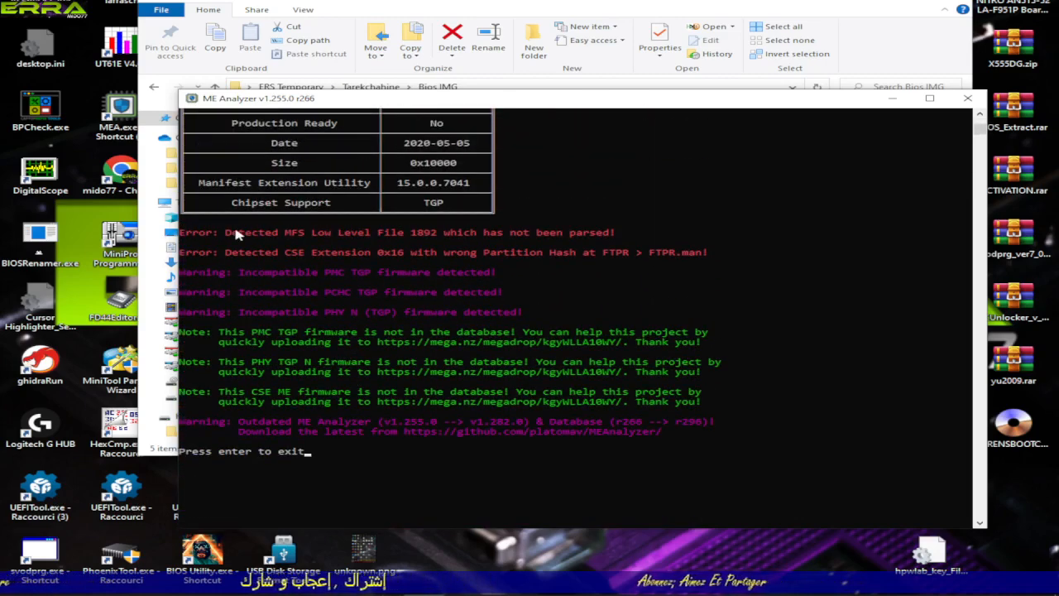
Step: Examine the errors, warnings and notes at the end of the ME Analyzer report
left_click_drag(235, 234, 743, 451)
left_click(605, 493)
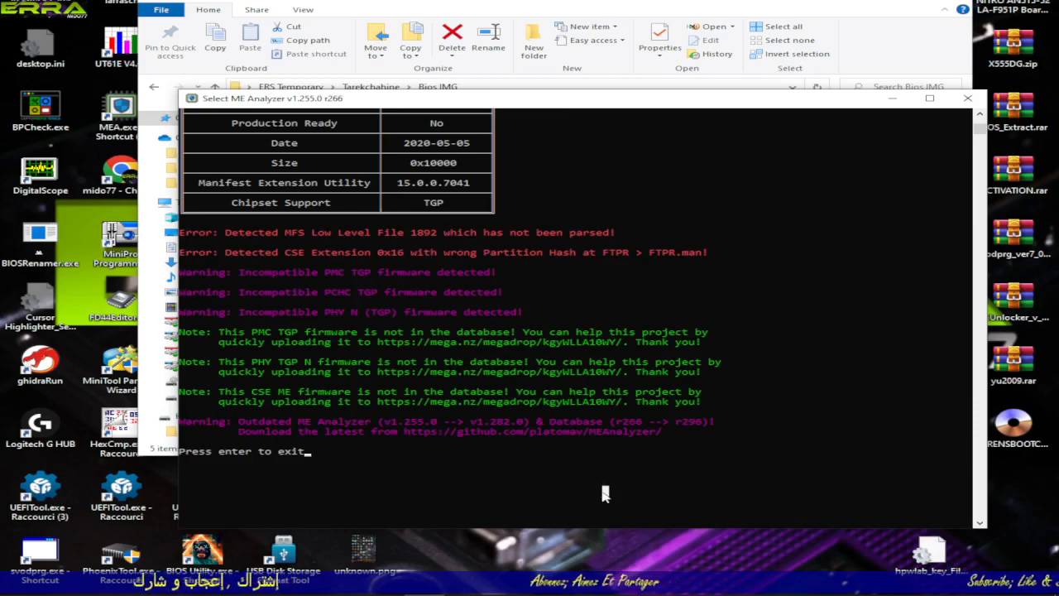
left_click(182, 422)
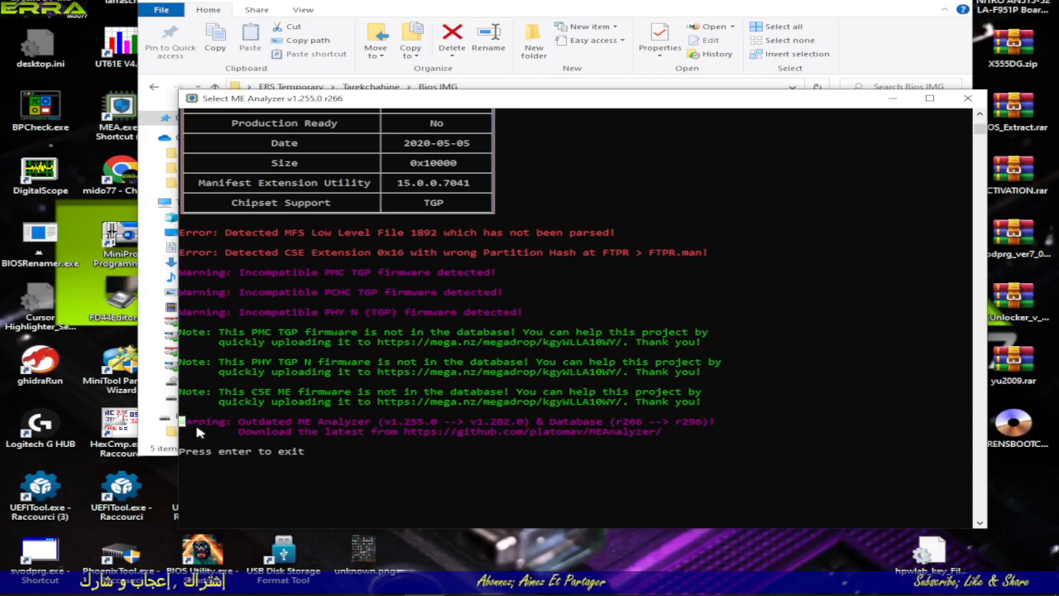
left_click_drag(198, 432, 733, 434)
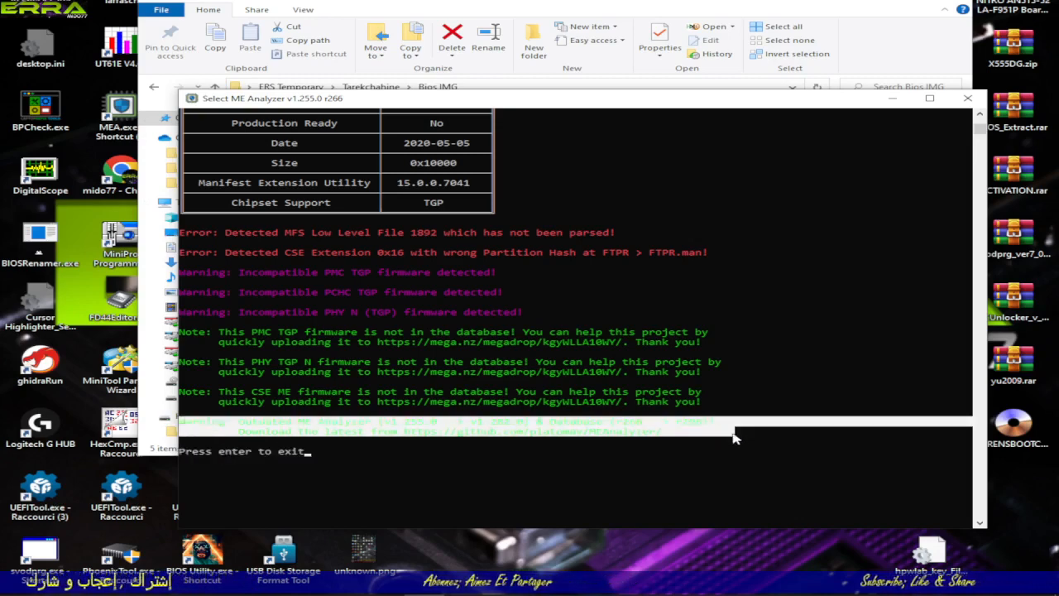
left_click(546, 481)
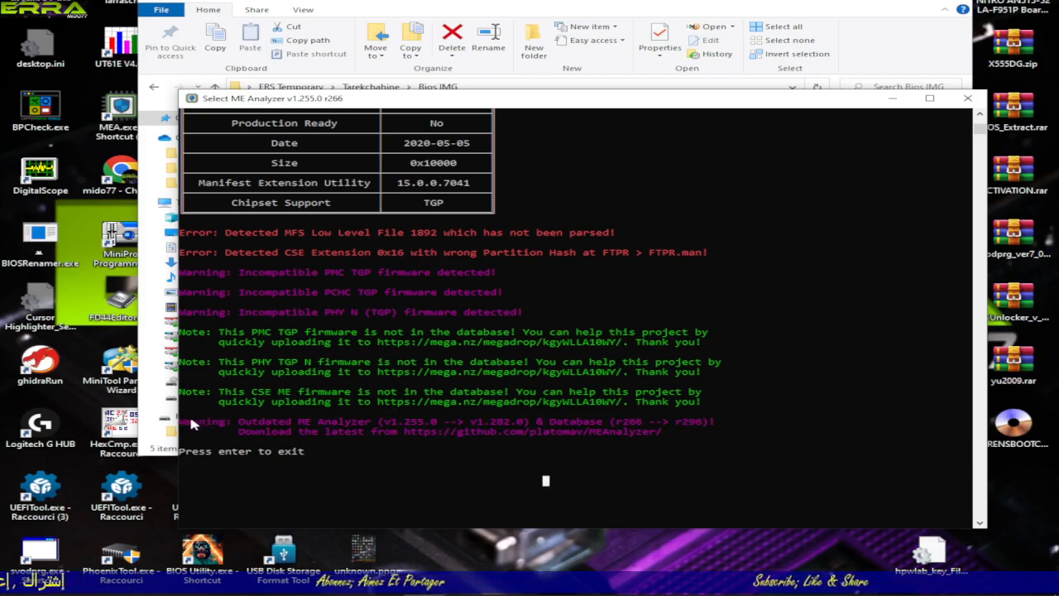
left_click_drag(191, 423, 369, 444)
left_click_drag(700, 407, 178, 234)
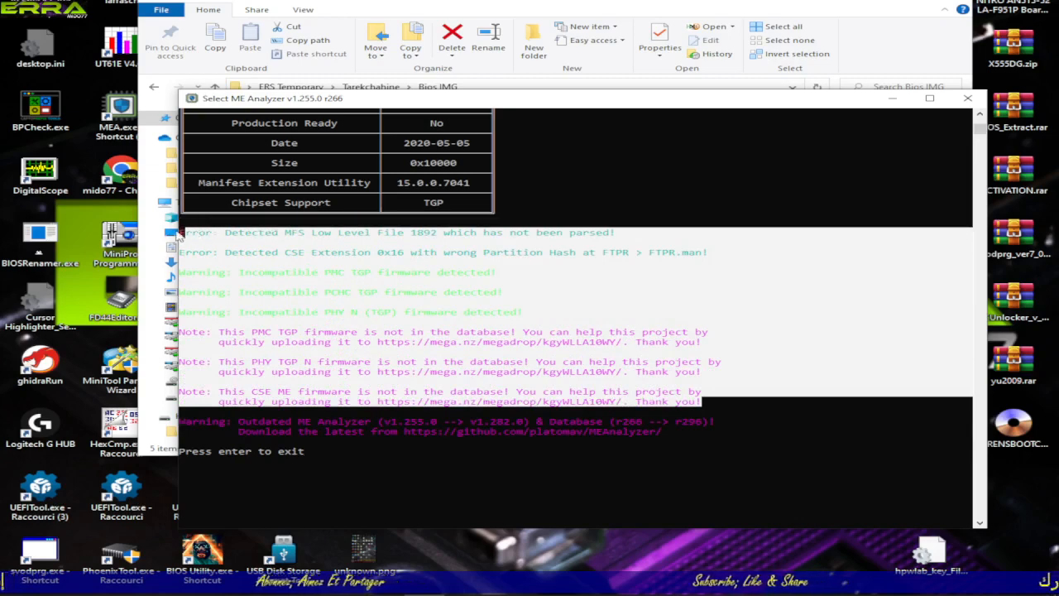
left_click(604, 478)
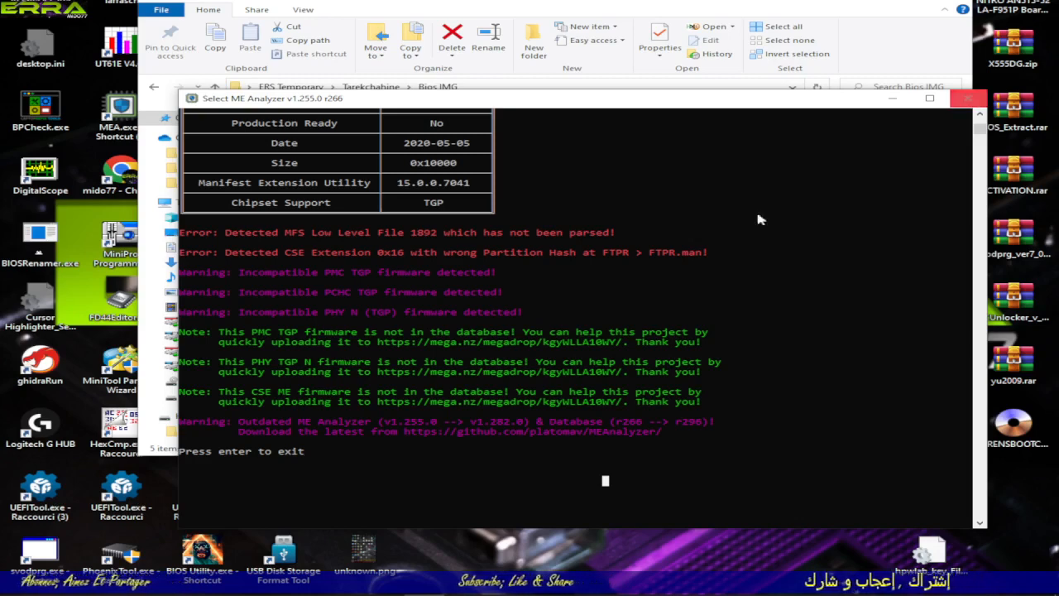
Step: Review the CSE ME table at the start of the report, including its version and file system state
scroll(686, 249, "up", 12)
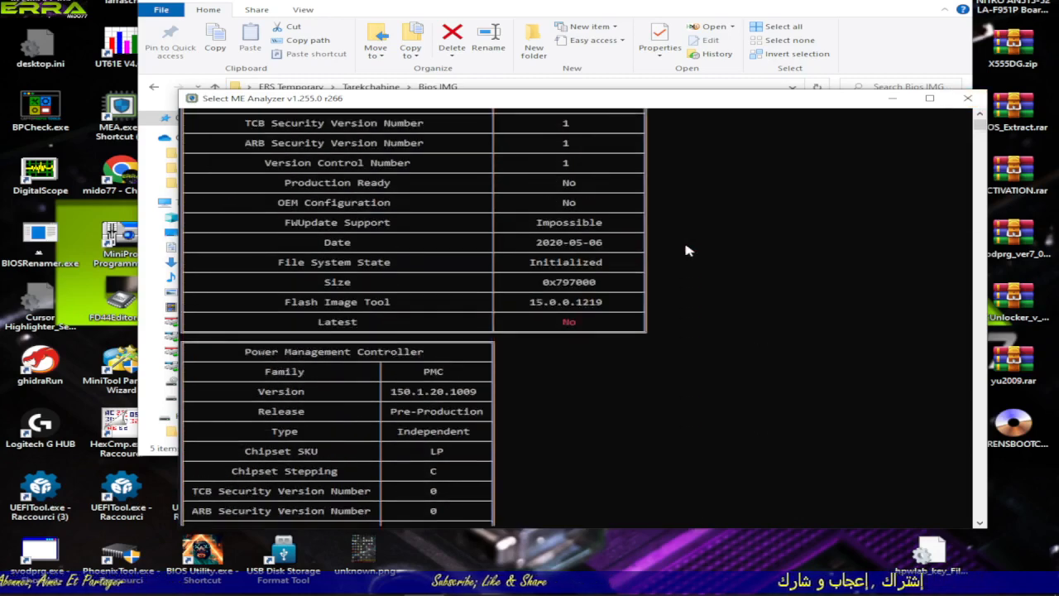
scroll(685, 250, "up", 3)
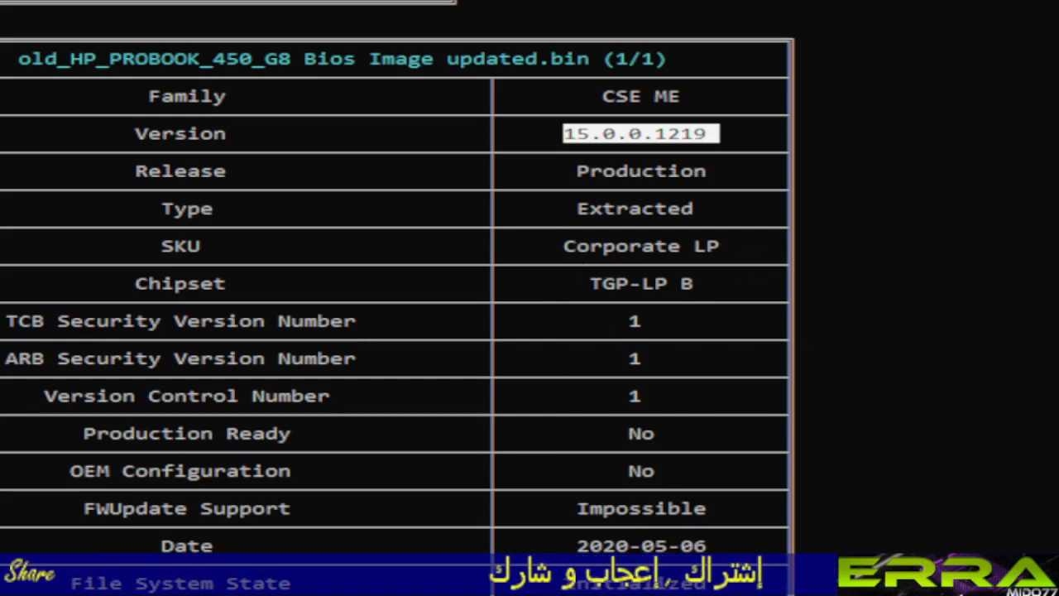
scroll(513, 484, "down", 5)
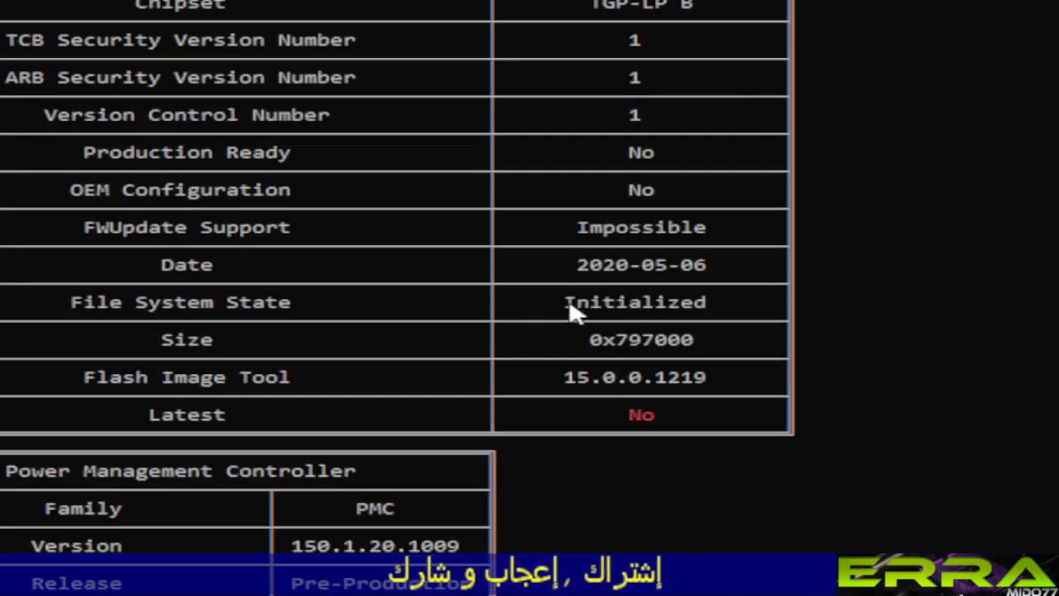
Step: Highlight the CSE ME File System State value and review the PMC, PCHC and PHY tables through to the report's closing messages
left_click_drag(570, 304, 707, 313)
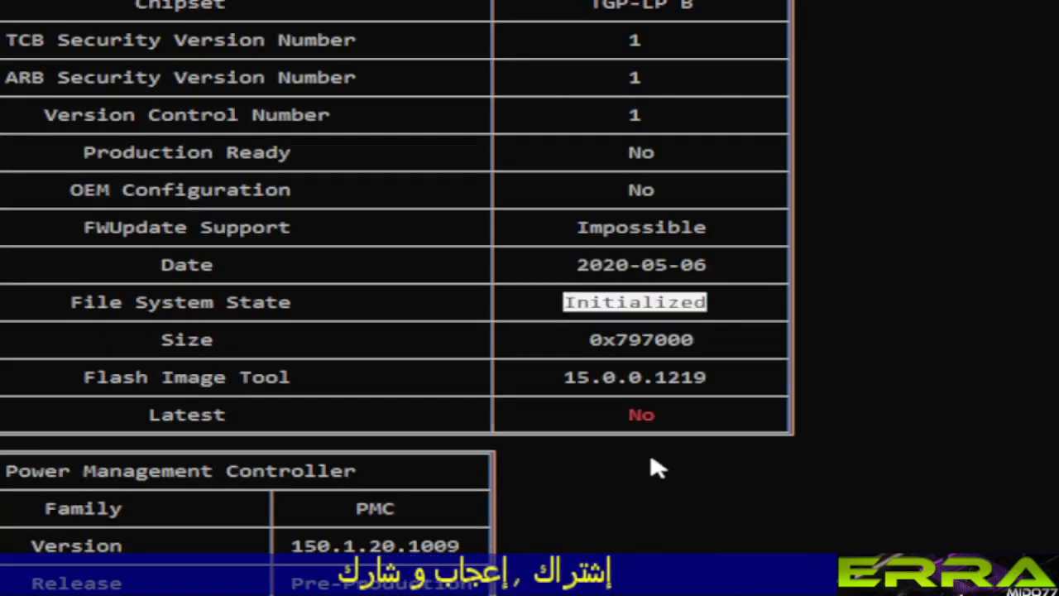
scroll(234, 479, "down", 3)
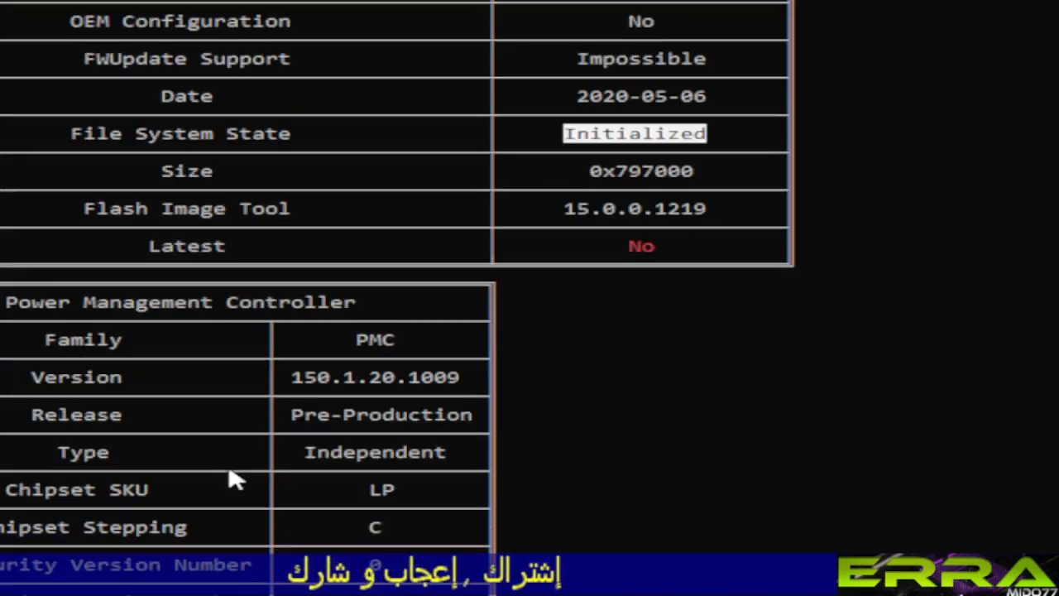
scroll(234, 479, "down", 10)
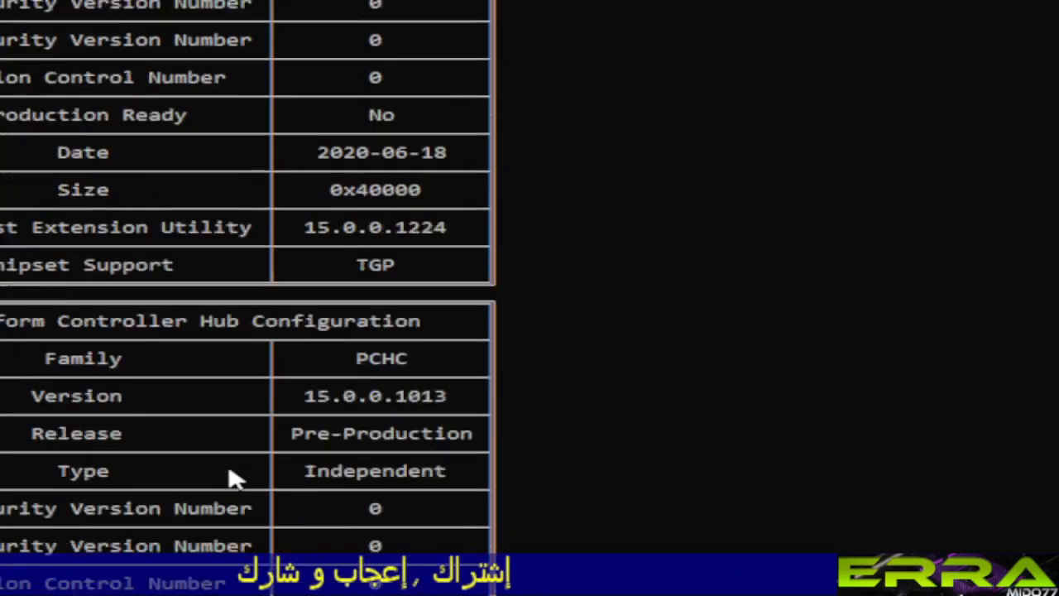
scroll(234, 479, "down", 15)
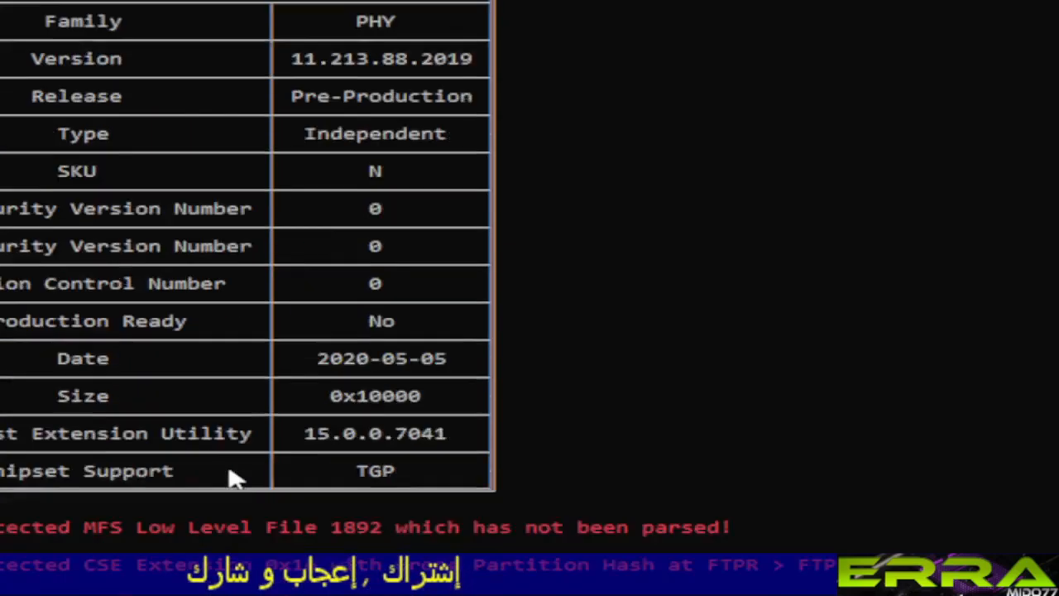
scroll(235, 479, "down", 3)
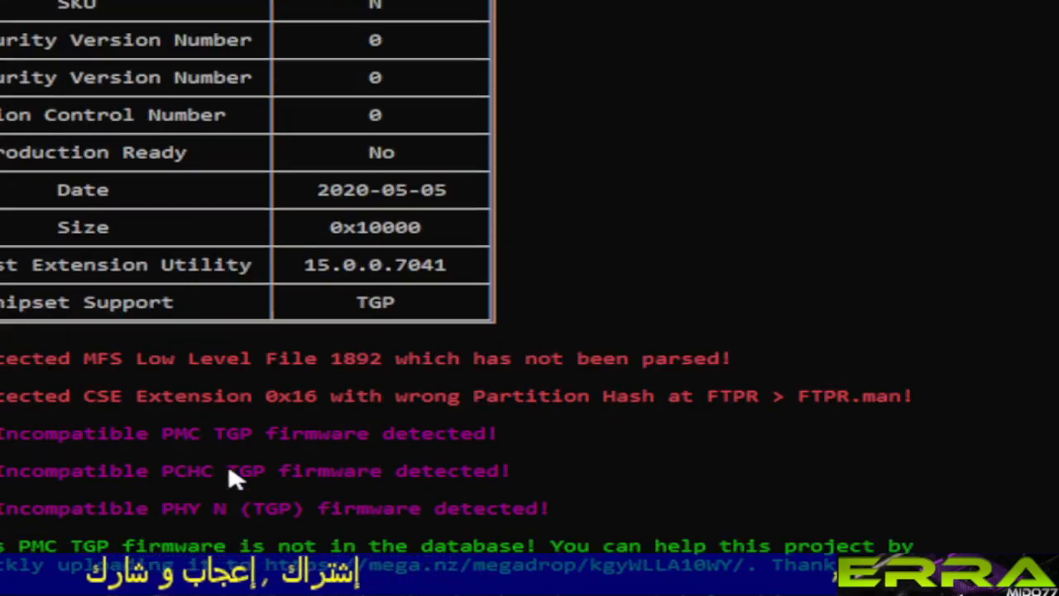
scroll(584, 367, "up", 20)
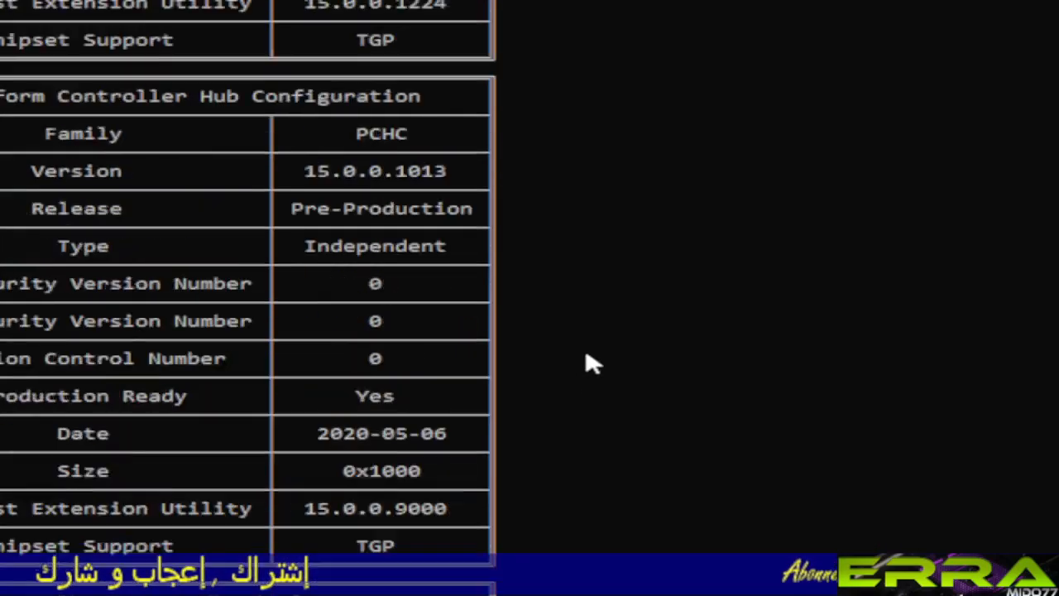
scroll(587, 364, "up", 3)
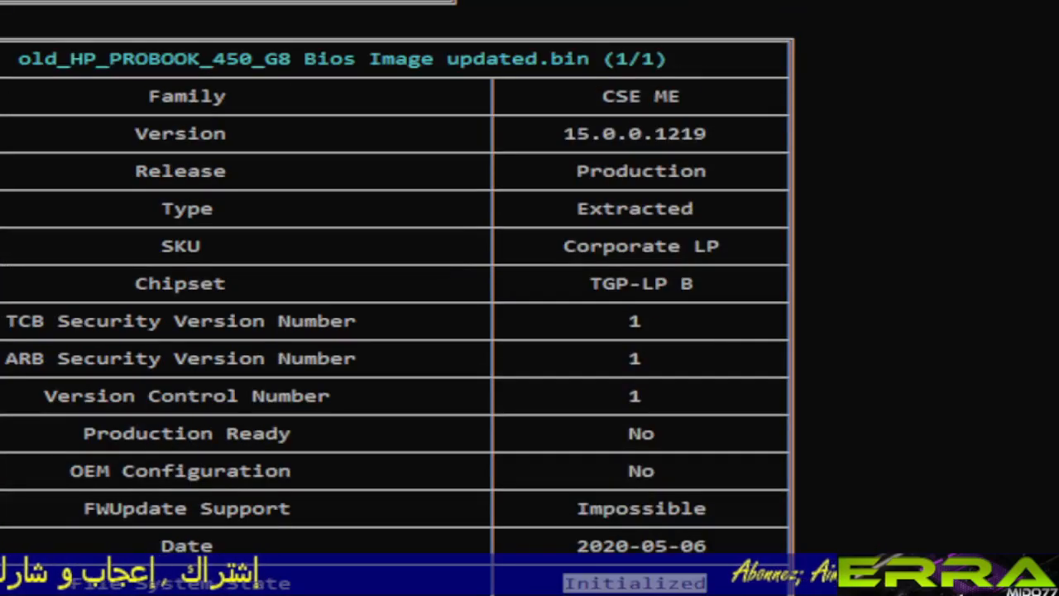